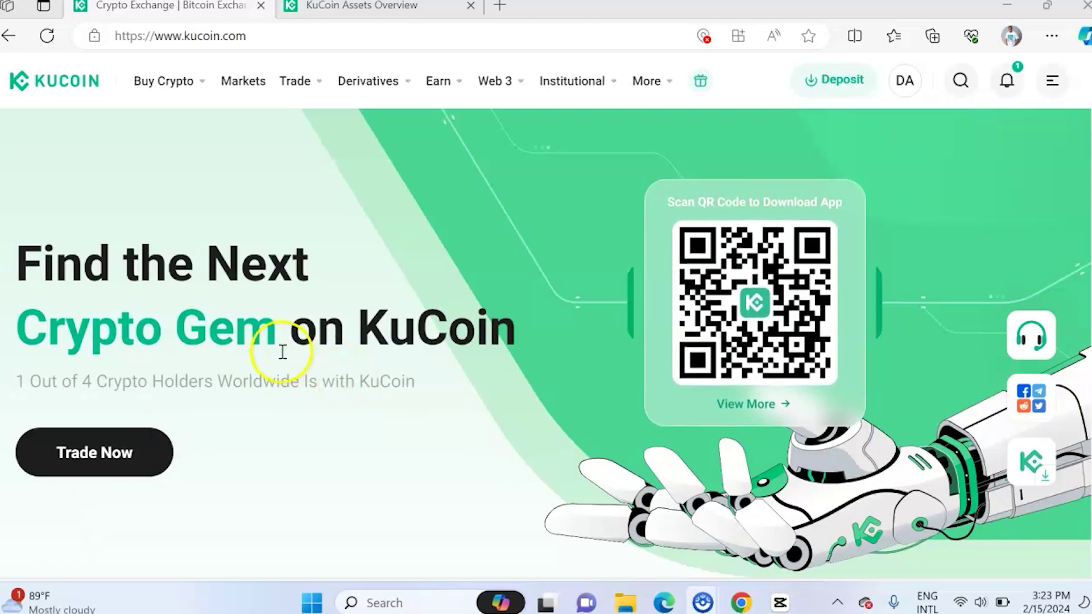
Open the Fast Trade page and set the amount to spend on the purchase to 60000 NGN.
{"action": "mouse_move", "coordinate": [171, 89]}
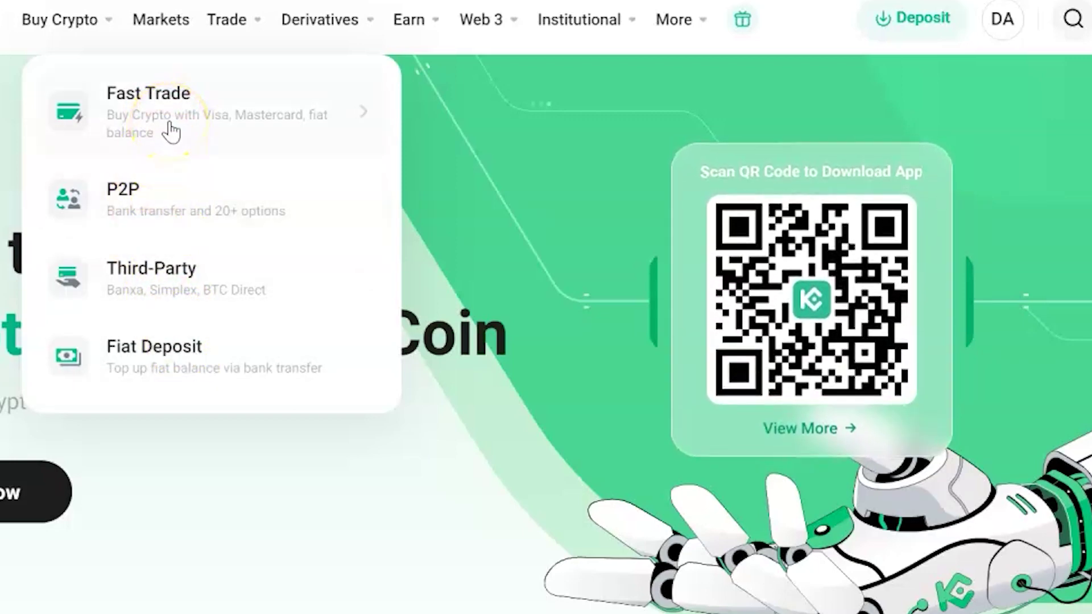
{"action": "left_click", "coordinate": [171, 129]}
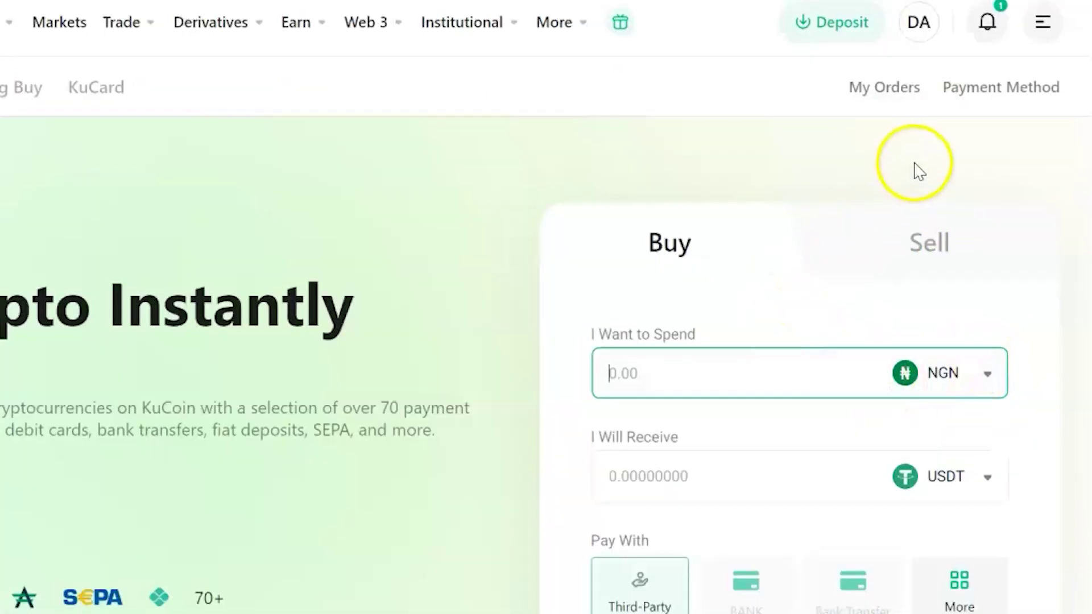
{"action": "scroll", "coordinate": [919, 171], "scroll_direction": "down", "scroll_amount": 3}
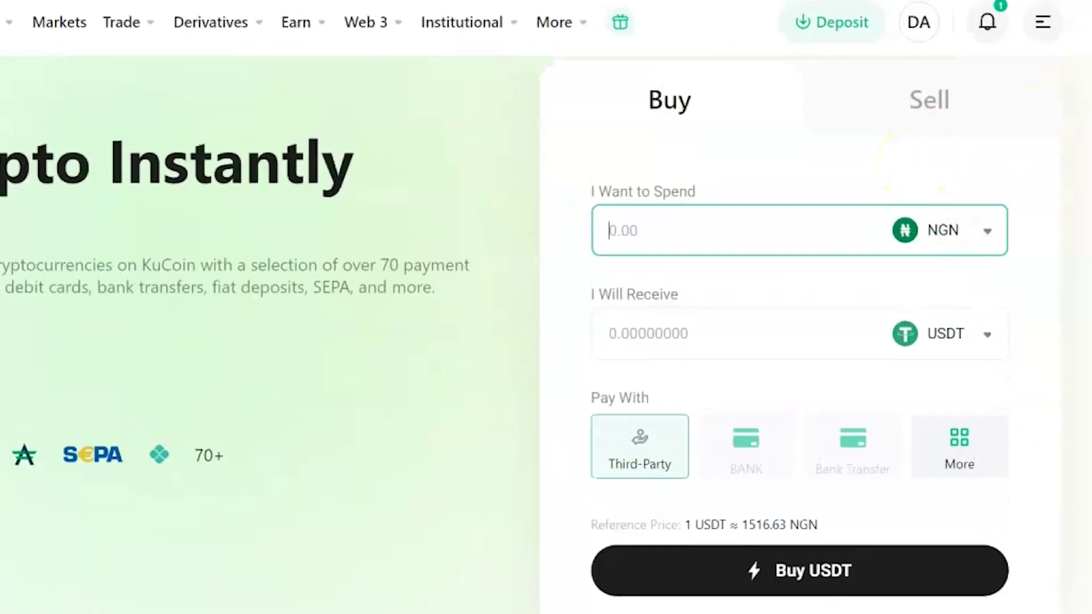
{"action": "left_click", "coordinate": [978, 230]}
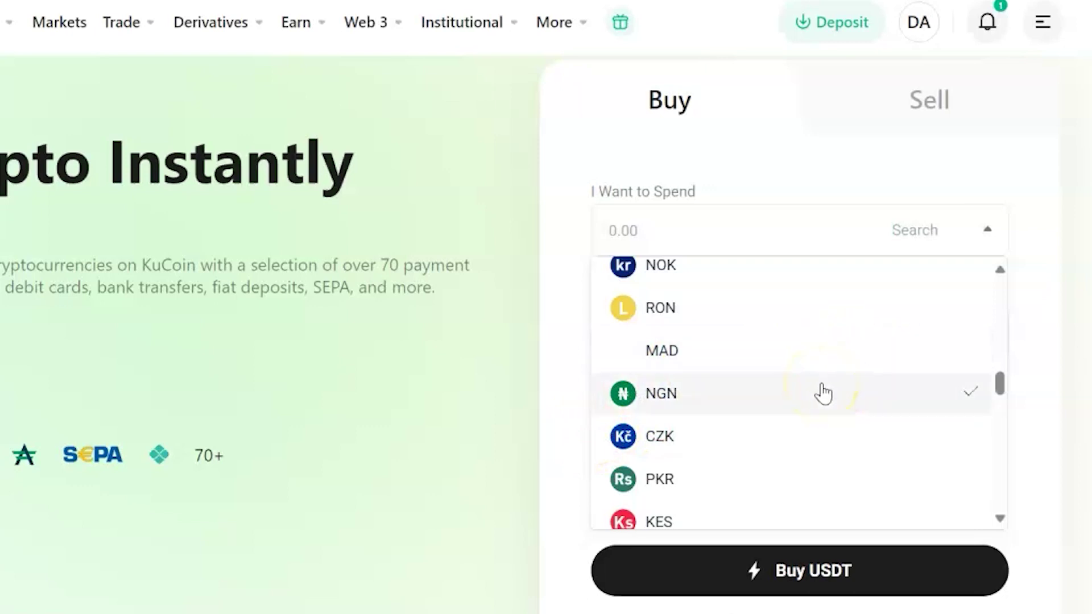
{"action": "left_click", "coordinate": [821, 387]}
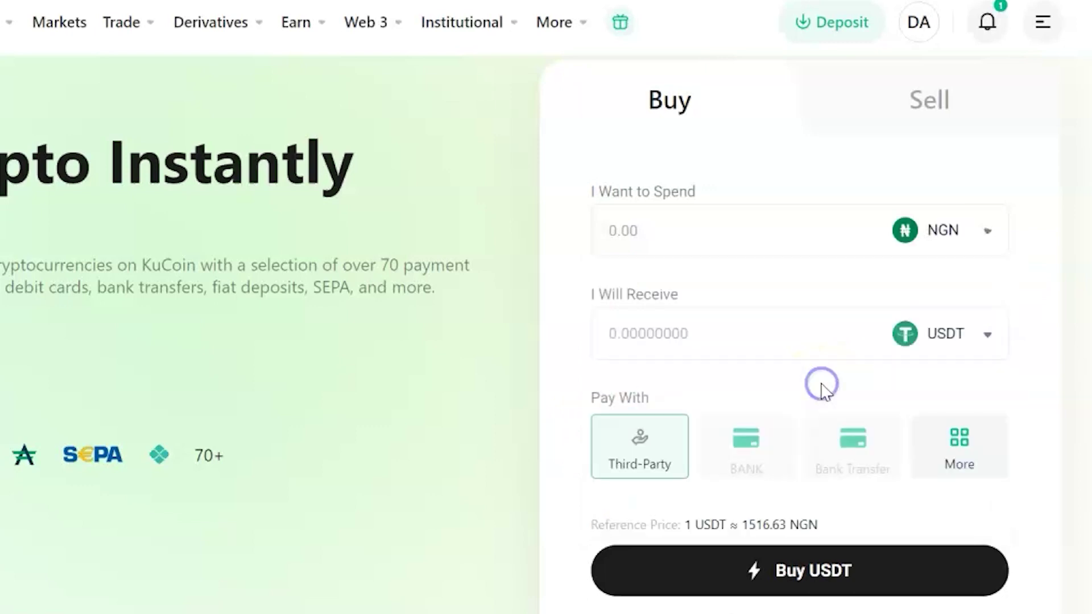
{"action": "left_click", "coordinate": [697, 232]}
{"action": "type", "text": "60000"}
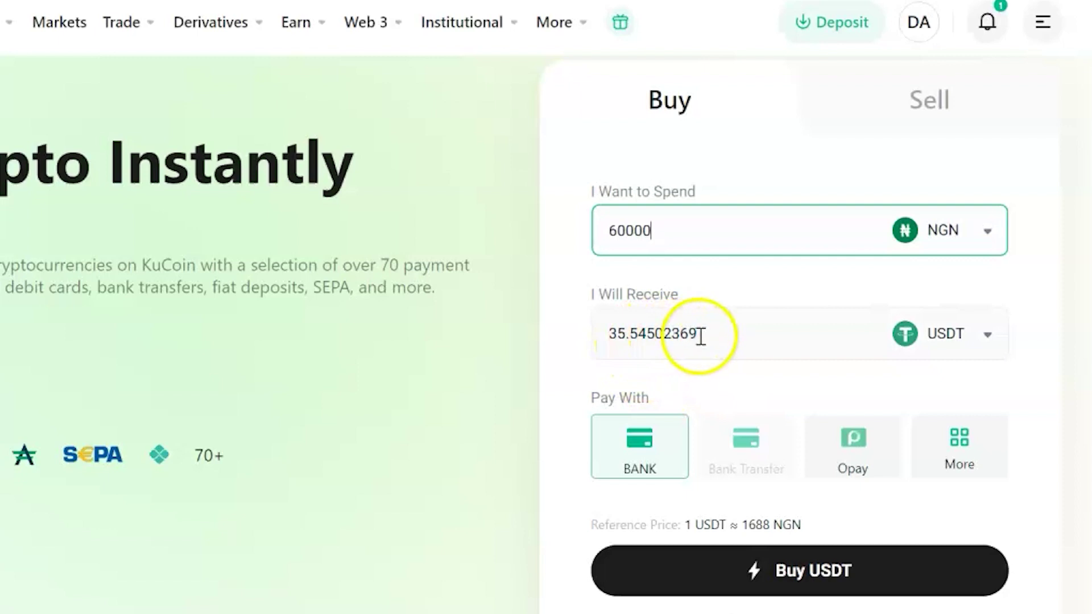
Look through the cryptocurrencies that can be received for the purchase, keeping USDT selected.
{"action": "left_click", "coordinate": [967, 343]}
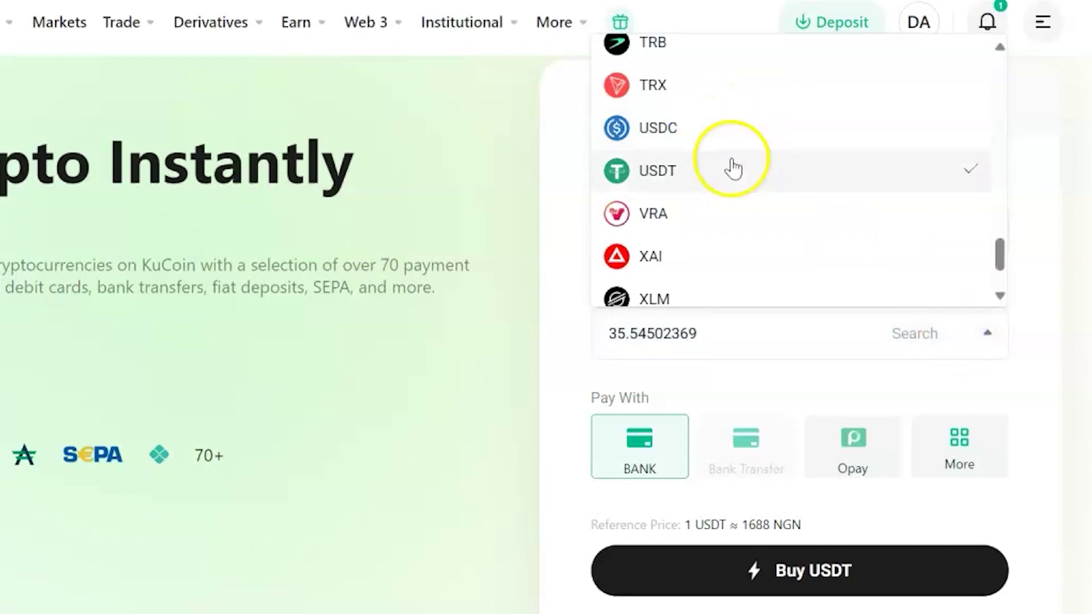
{"action": "scroll", "coordinate": [714, 142], "scroll_direction": "up", "scroll_amount": 8}
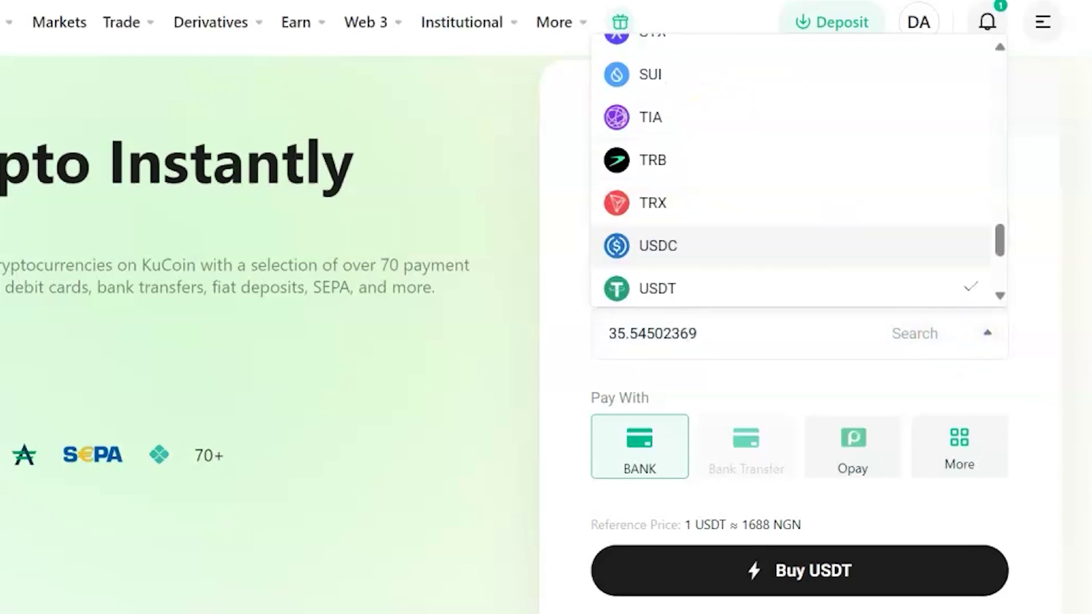
{"action": "scroll", "coordinate": [799, 171], "scroll_direction": "up", "scroll_amount": 10}
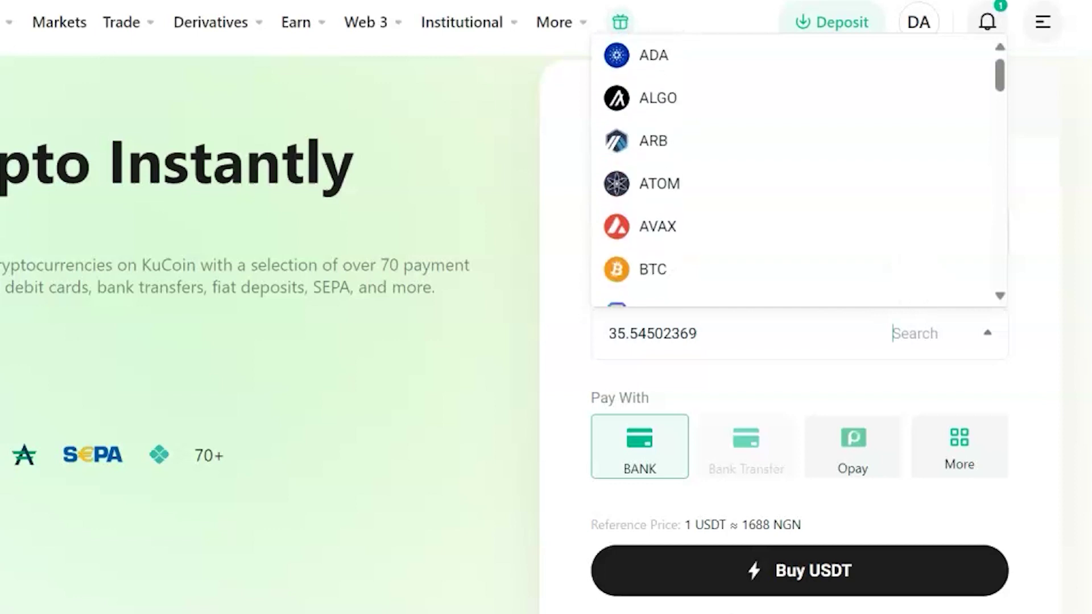
{"action": "key", "text": "Escape"}
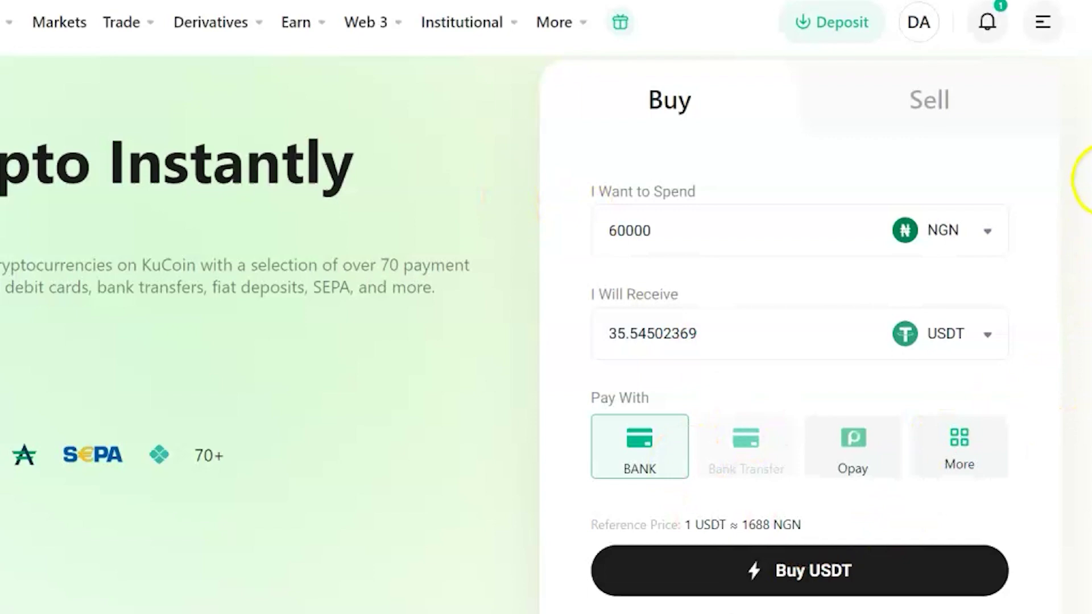
Choose BANK as the payment method and submit and confirm the USDT purchase order.
{"action": "scroll", "coordinate": [1083, 71], "scroll_direction": "down", "scroll_amount": 4}
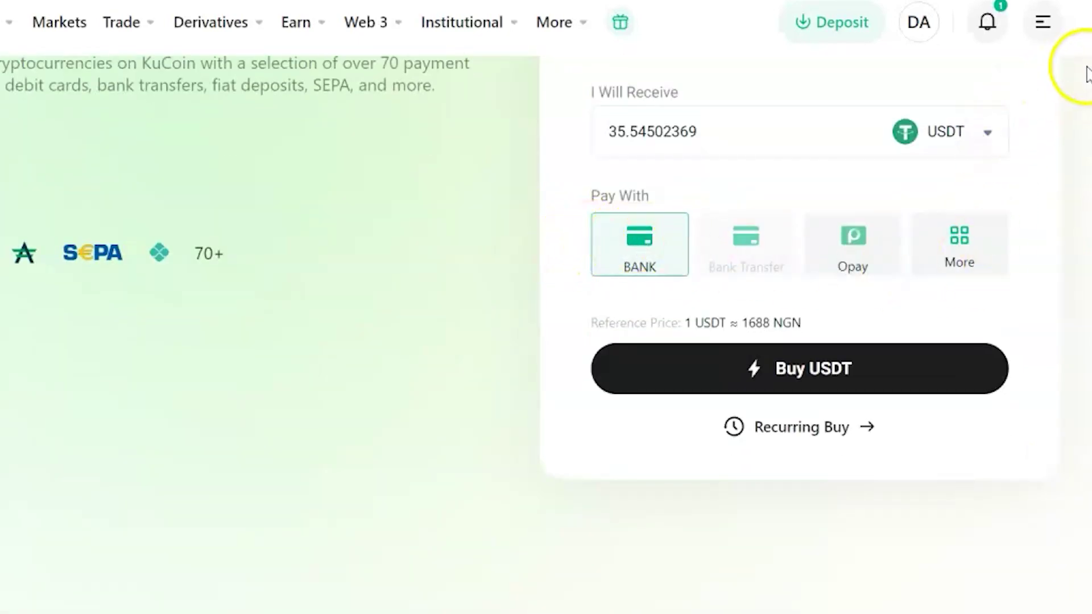
{"action": "scroll", "coordinate": [1086, 73], "scroll_direction": "up", "scroll_amount": 3}
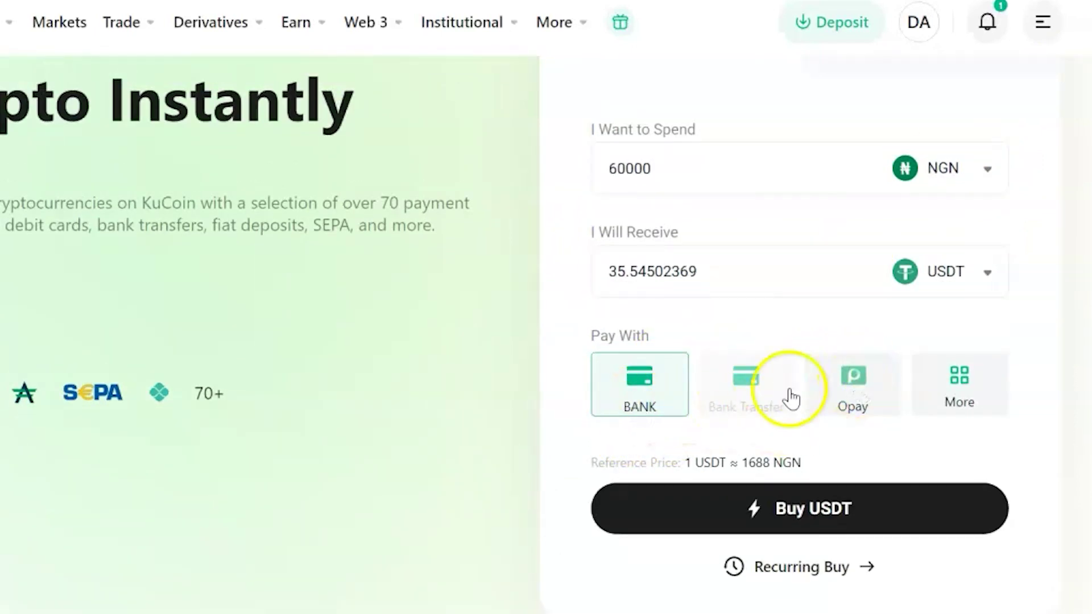
{"action": "left_click", "coordinate": [663, 390]}
{"action": "right_click", "coordinate": [663, 390]}
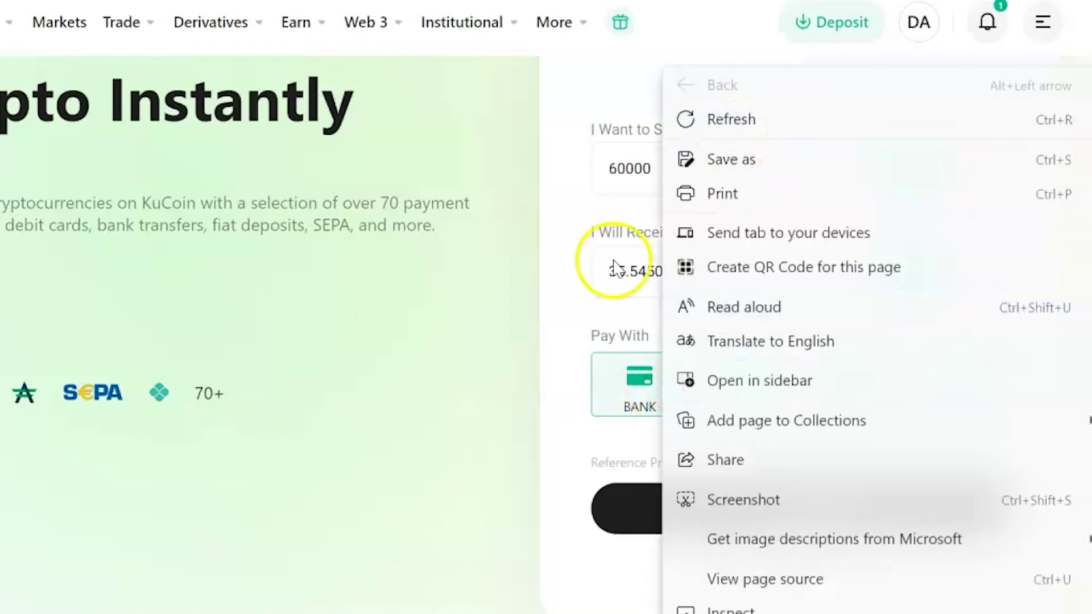
{"action": "left_click", "coordinate": [633, 513]}
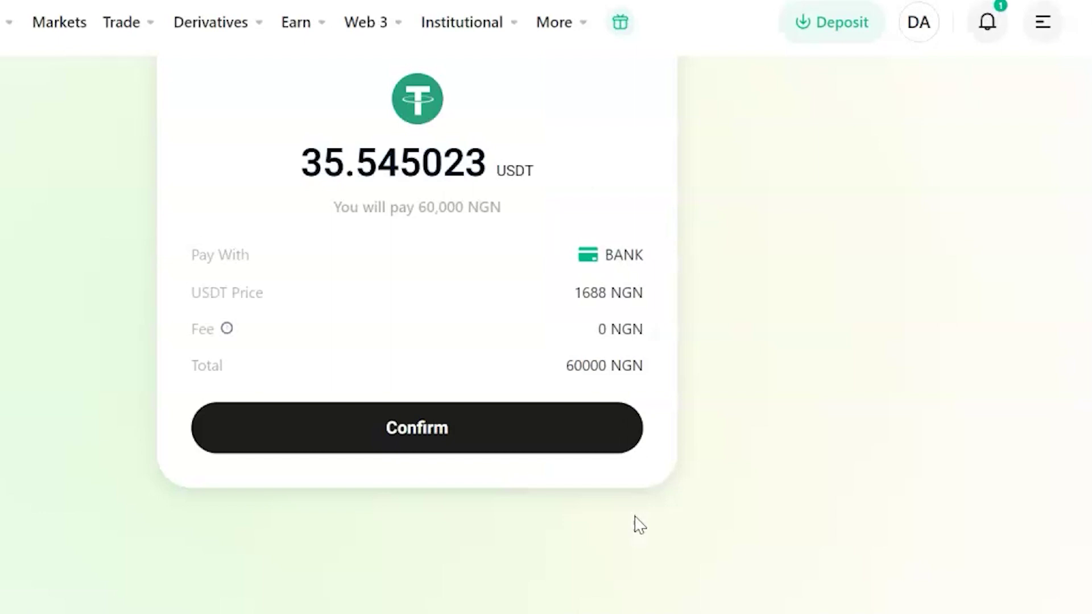
{"action": "left_click", "coordinate": [586, 414]}
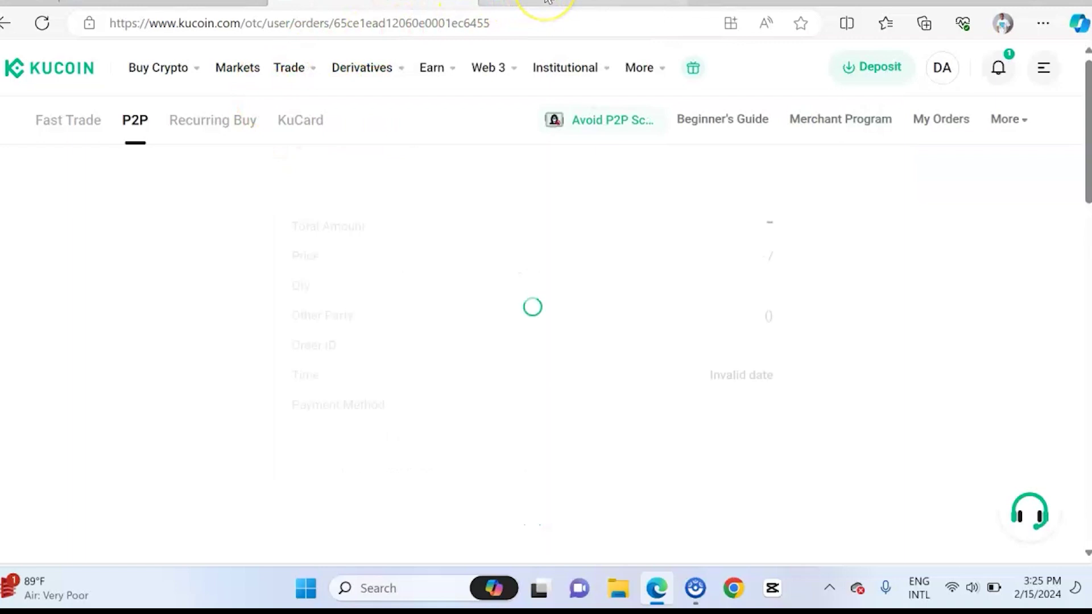
Review the placed P2P order and cancel it with the reason "I no longer wish to proceed with the trade.".
{"action": "mouse_move", "coordinate": [546, 2]}
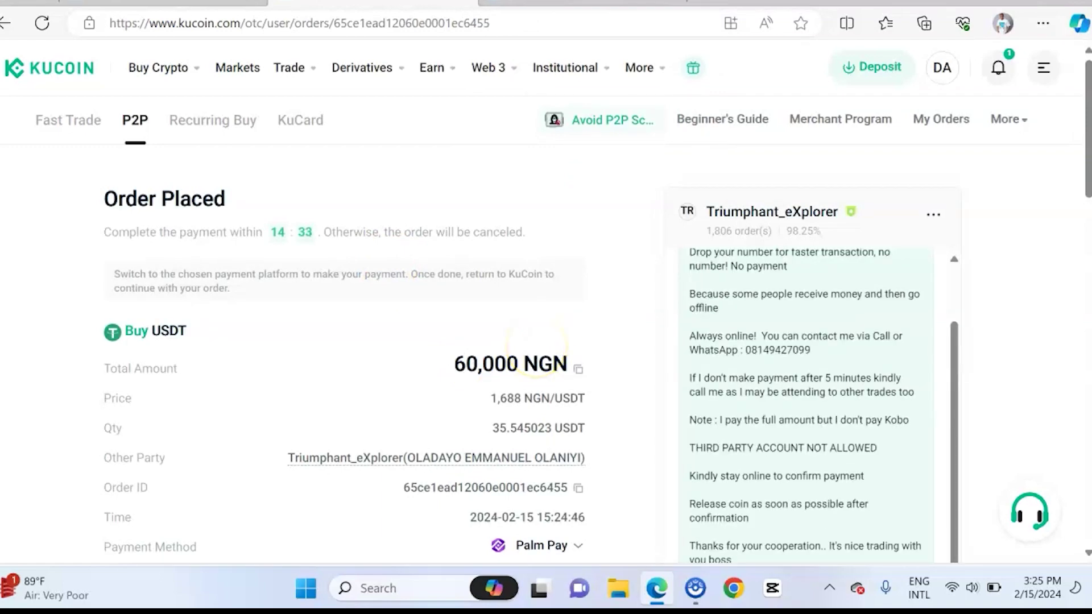
{"action": "scroll", "coordinate": [546, 330], "scroll_direction": "down", "scroll_amount": 10}
{"action": "scroll", "coordinate": [546, 330], "scroll_direction": "up", "scroll_amount": 4}
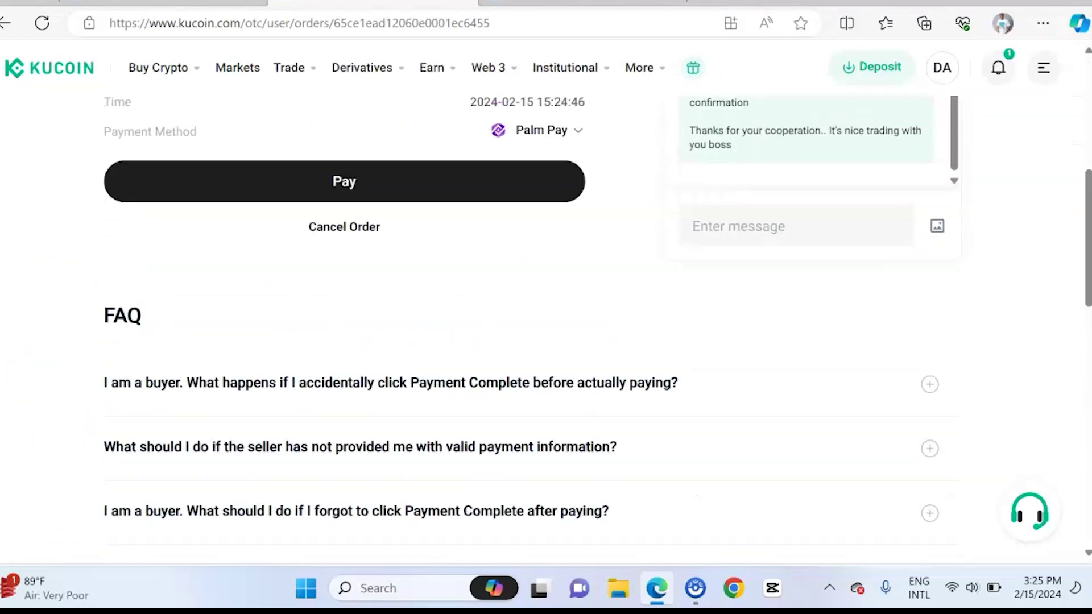
{"action": "scroll", "coordinate": [539, 353], "scroll_direction": "up", "scroll_amount": 1}
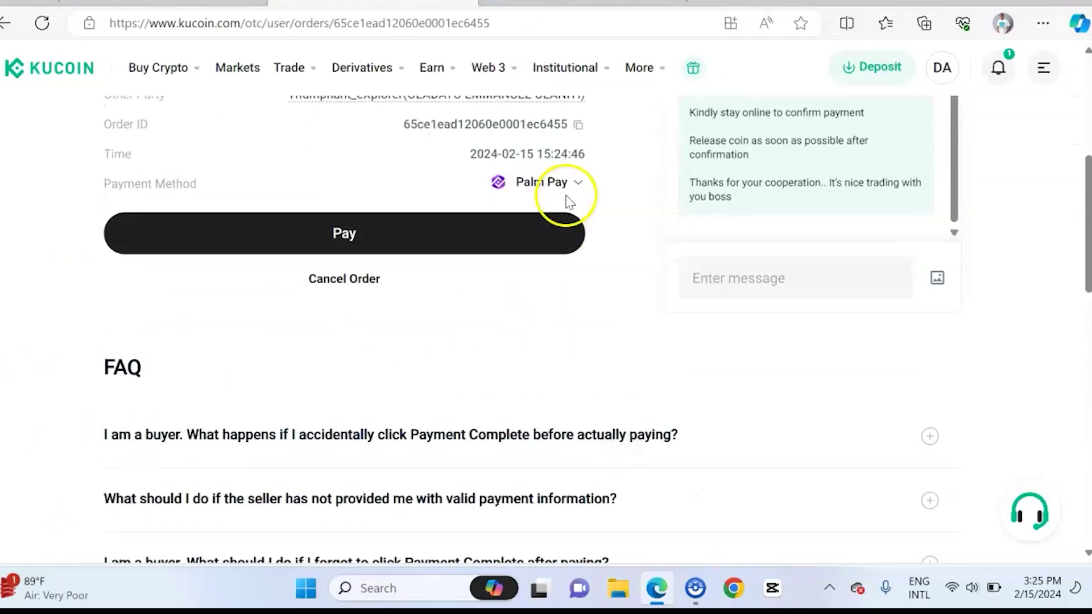
{"action": "left_click", "coordinate": [350, 281]}
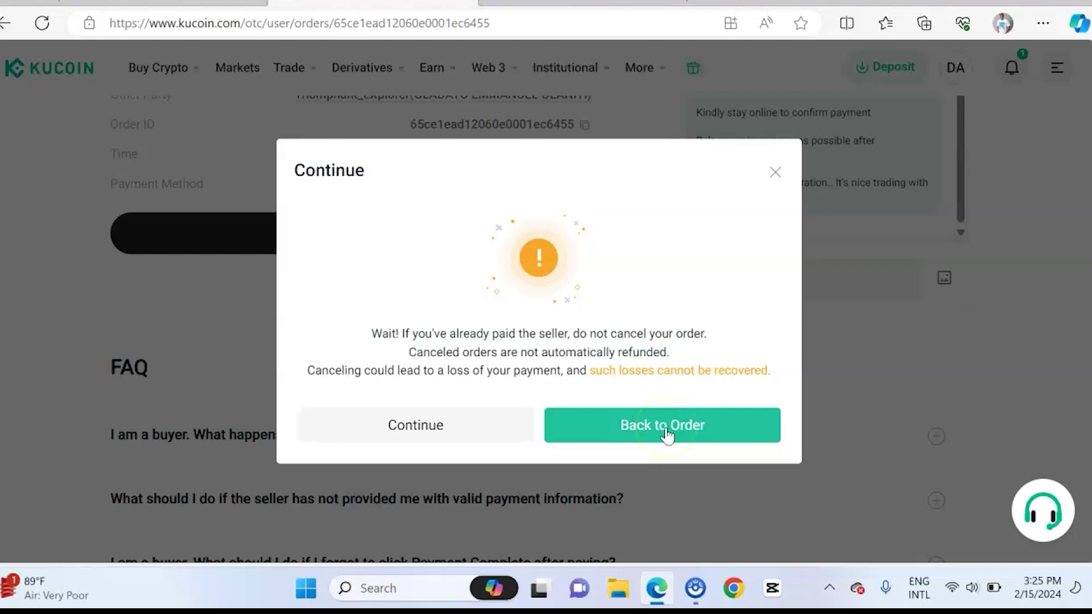
{"action": "left_click", "coordinate": [439, 425]}
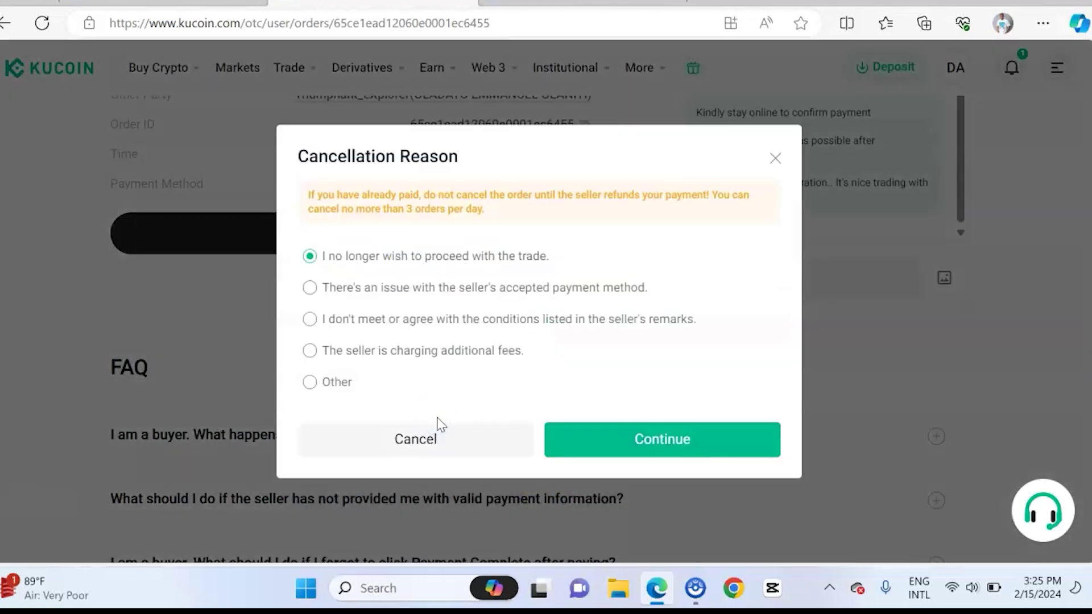
{"action": "left_click", "coordinate": [644, 448]}
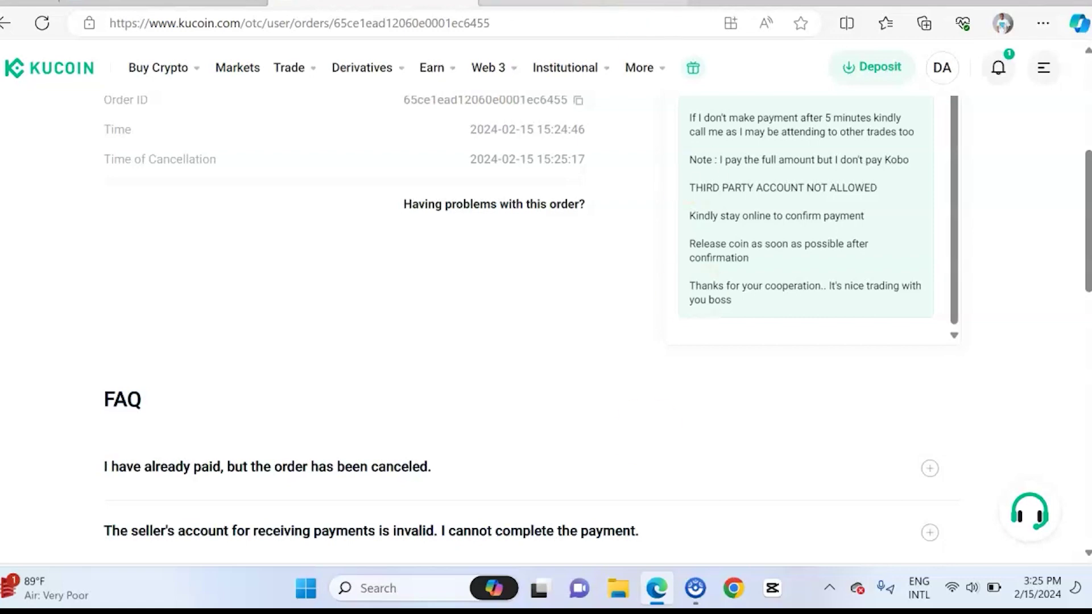
{"action": "scroll", "coordinate": [796, 227], "scroll_direction": "up", "scroll_amount": 10}
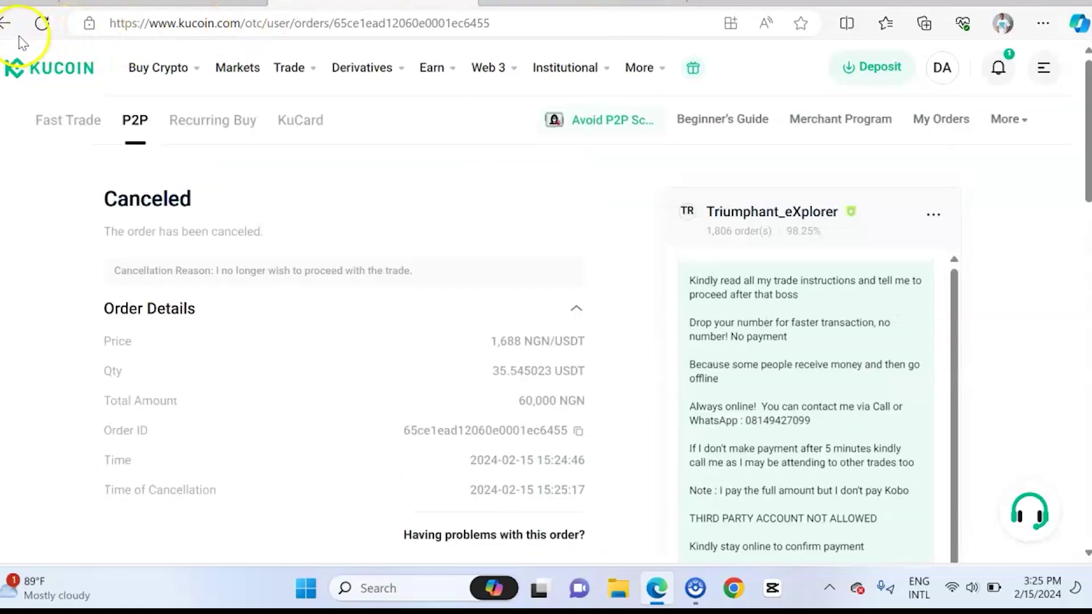
Return to the Fast Trade page, switch to selling and enter 40 USDT as the amount to sell for NGN.
{"action": "left_click", "coordinate": [5, 24]}
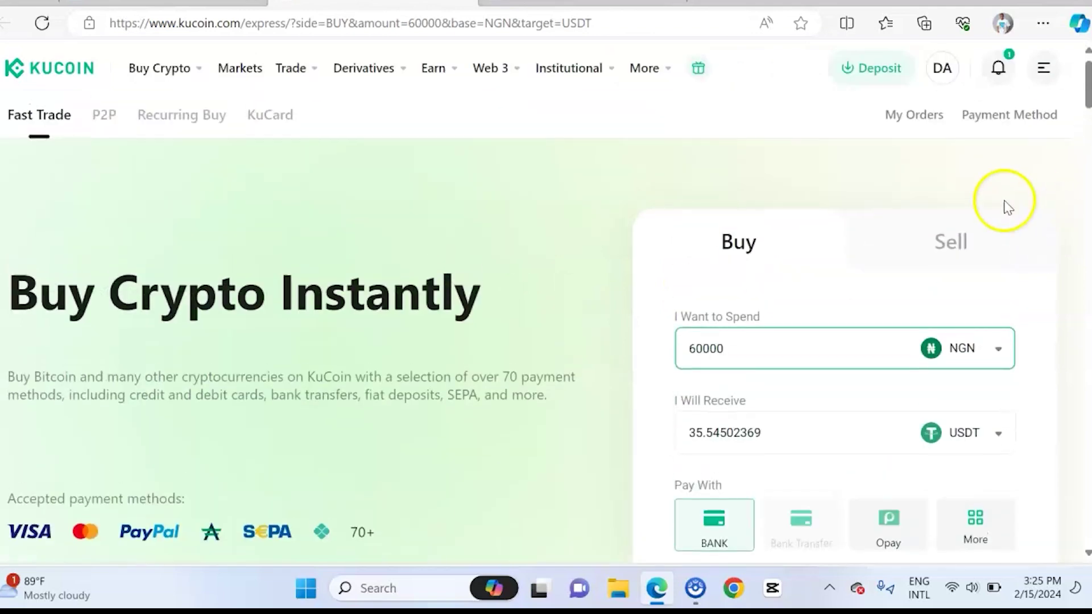
{"action": "left_click", "coordinate": [935, 244]}
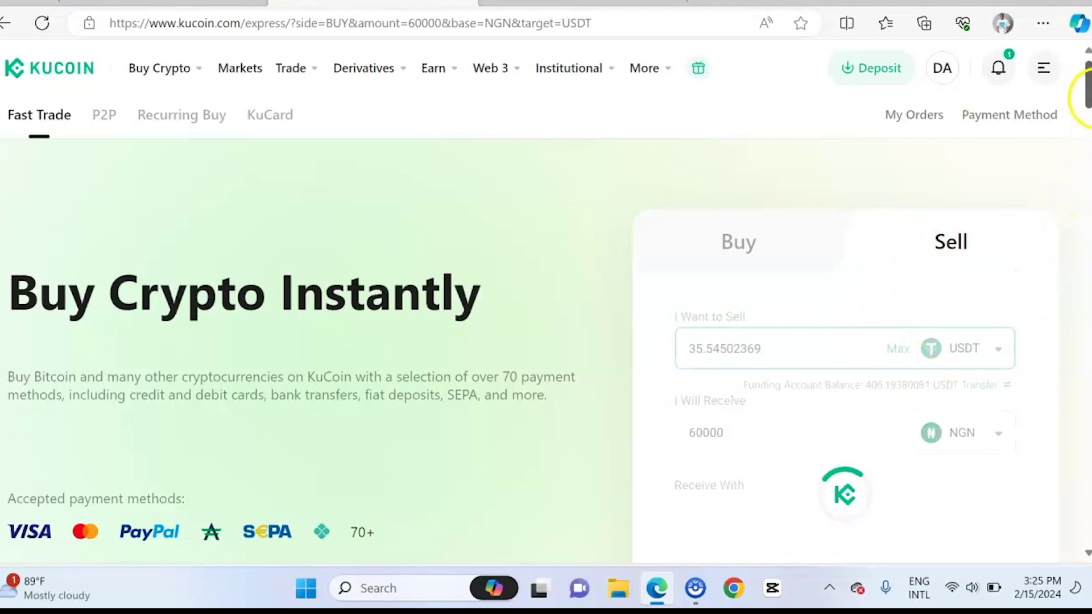
{"action": "left_click_drag", "start_coordinate": [1087, 88], "coordinate": [1087, 120]}
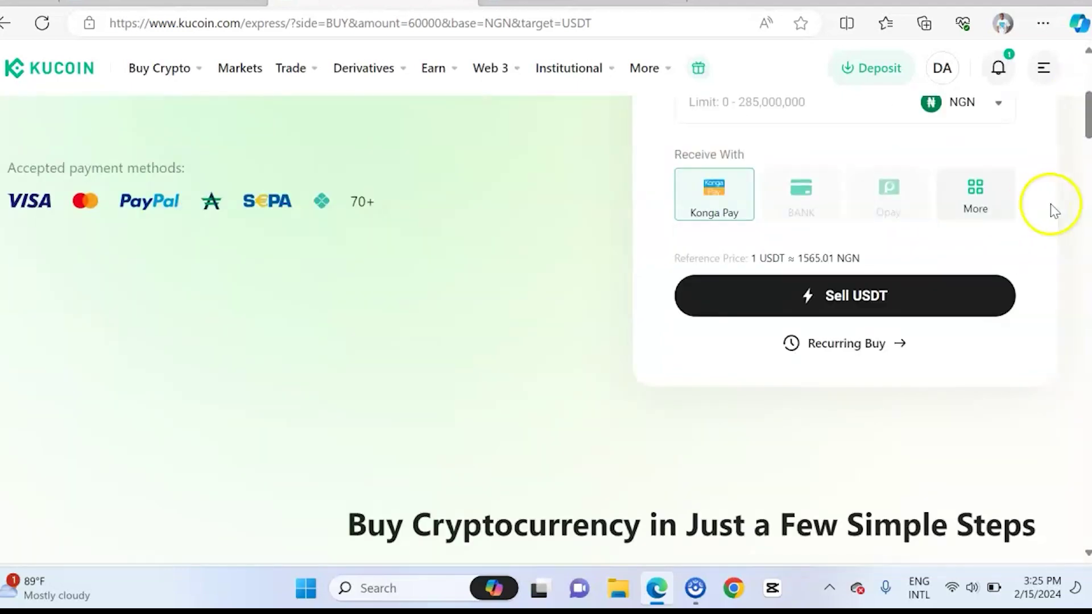
{"action": "scroll", "coordinate": [1050, 205], "scroll_direction": "up", "scroll_amount": 3}
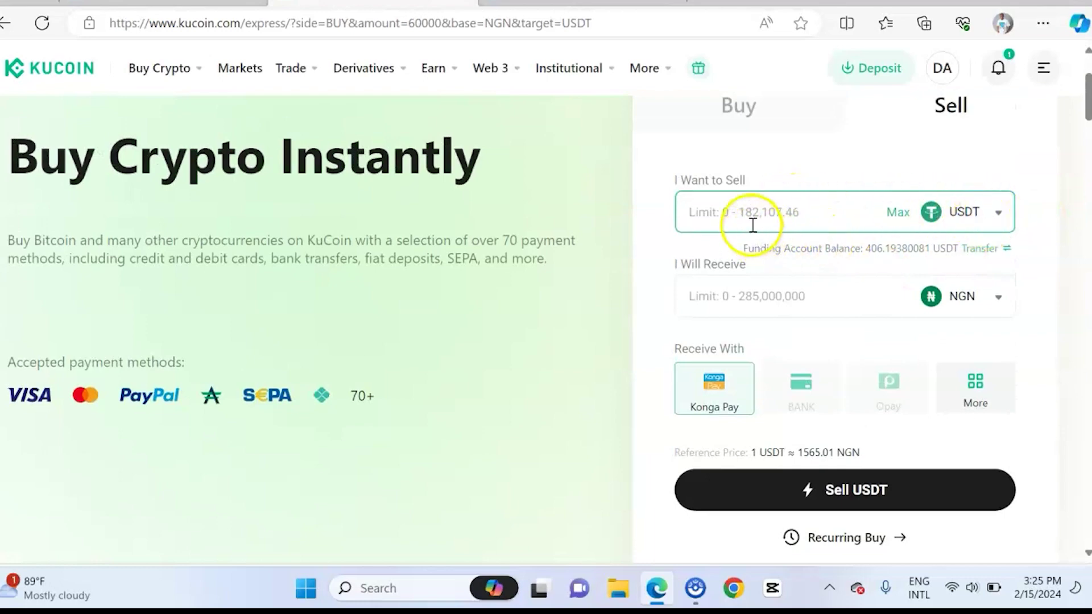
{"action": "type", "text": "40"}
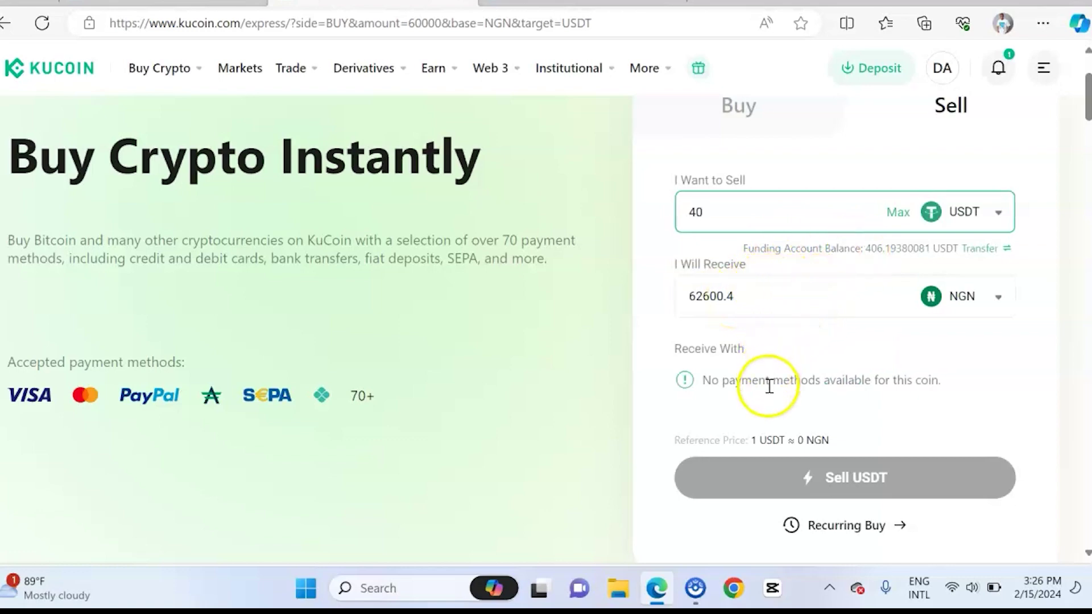
{"action": "left_click", "coordinate": [1083, 122]}
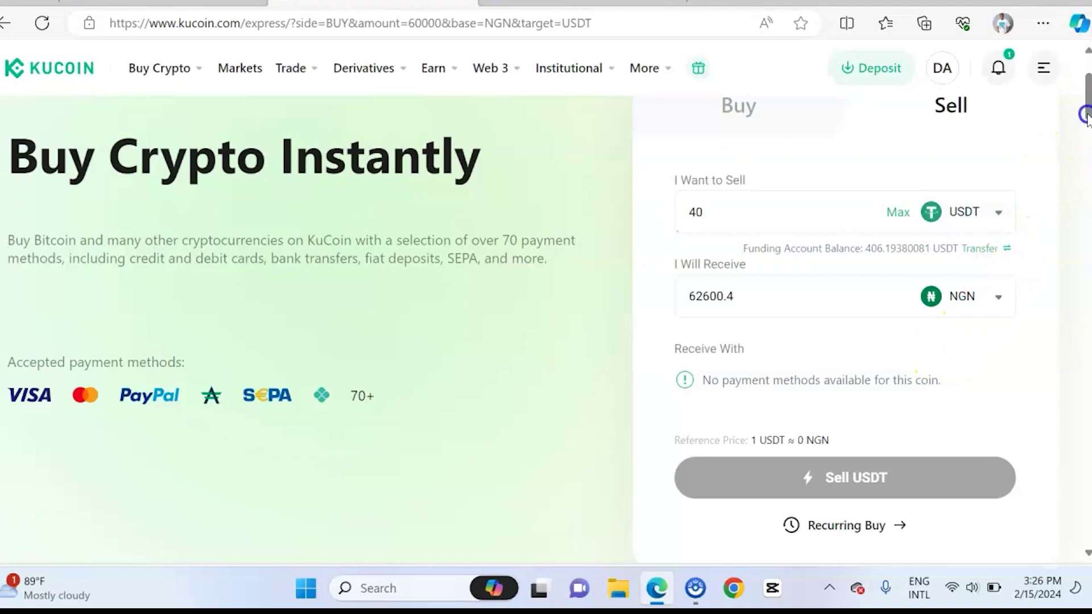
{"action": "left_click_drag", "start_coordinate": [1085, 116], "coordinate": [1085, 130]}
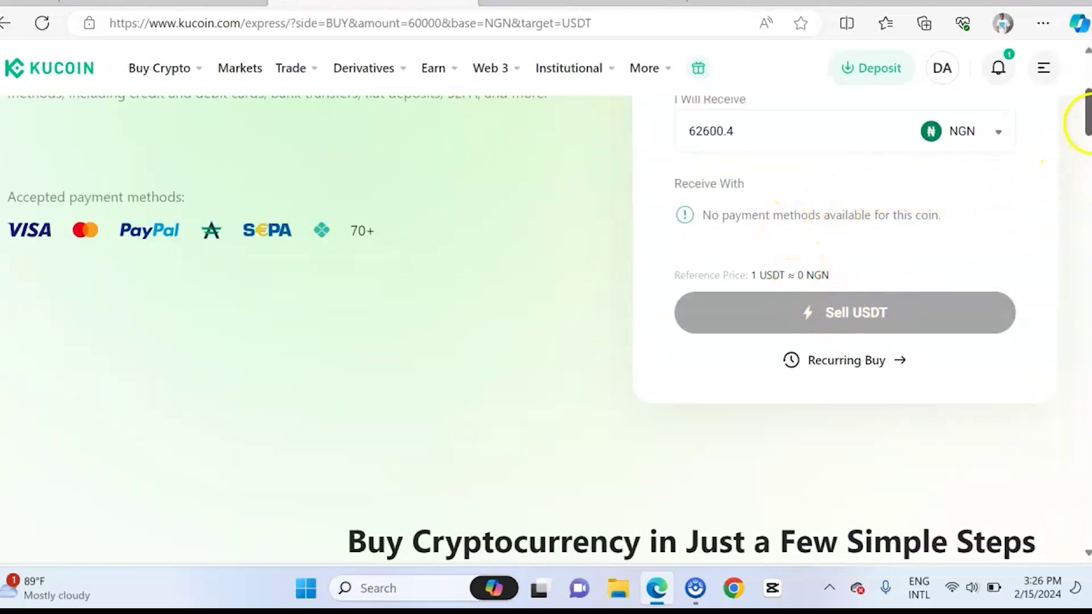
{"action": "left_click_drag", "start_coordinate": [1084, 122], "coordinate": [1084, 107]}
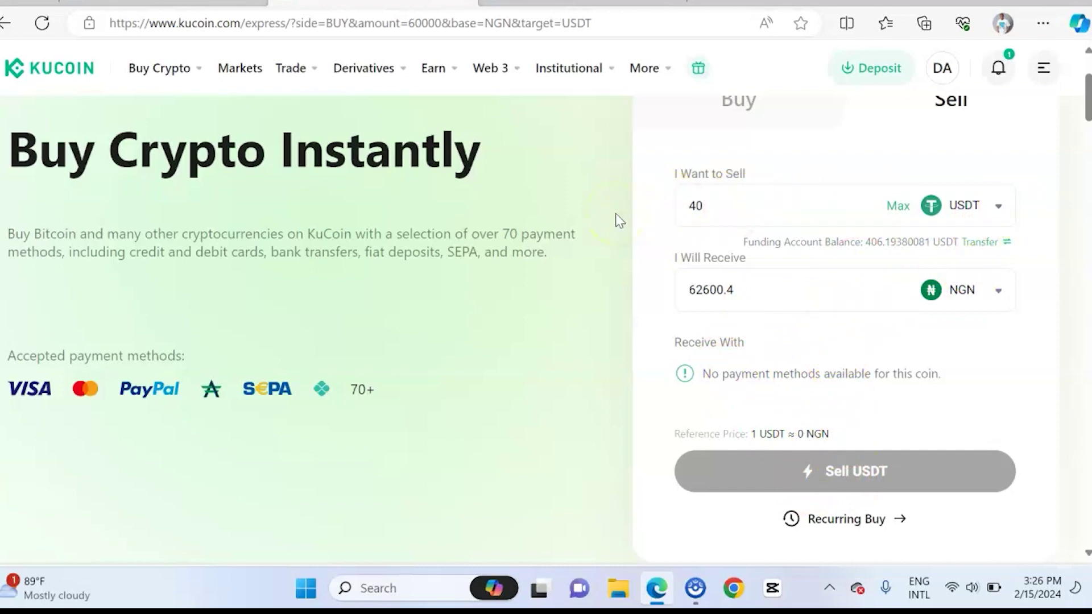
Open the P2P marketplace and look over the merchants' USDT buy offers.
{"action": "mouse_move", "coordinate": [291, 90]}
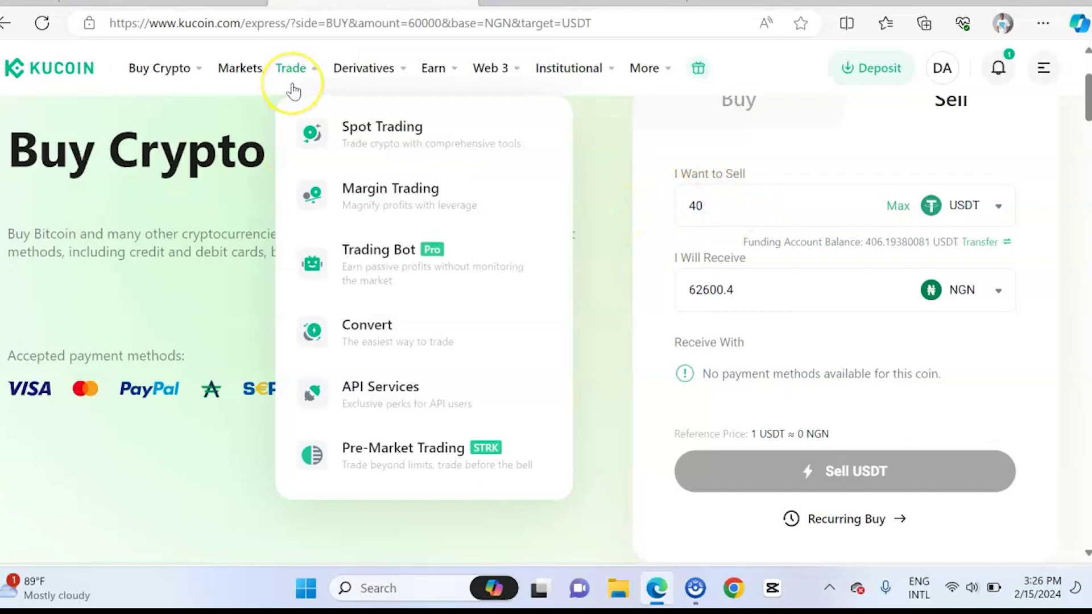
{"action": "mouse_move", "coordinate": [199, 71]}
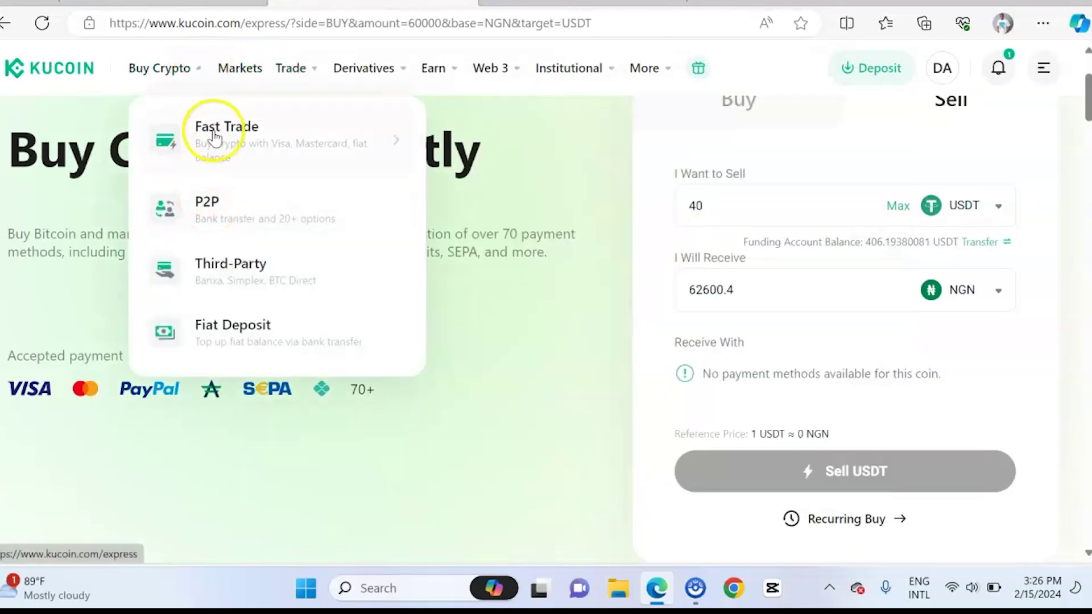
{"action": "left_click", "coordinate": [211, 214]}
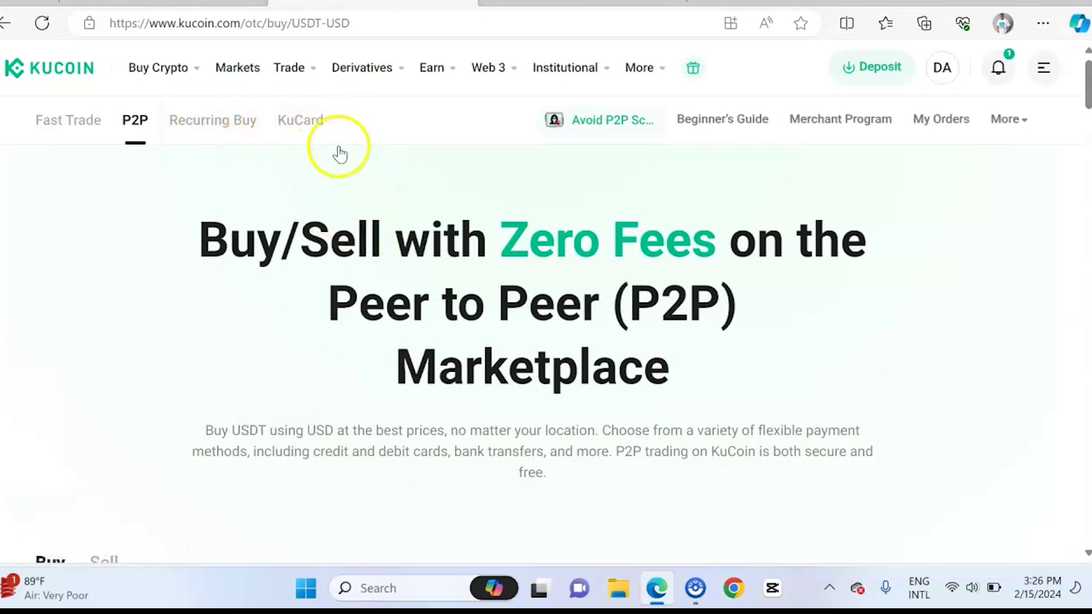
{"action": "scroll", "coordinate": [362, 199], "scroll_direction": "down", "scroll_amount": 8}
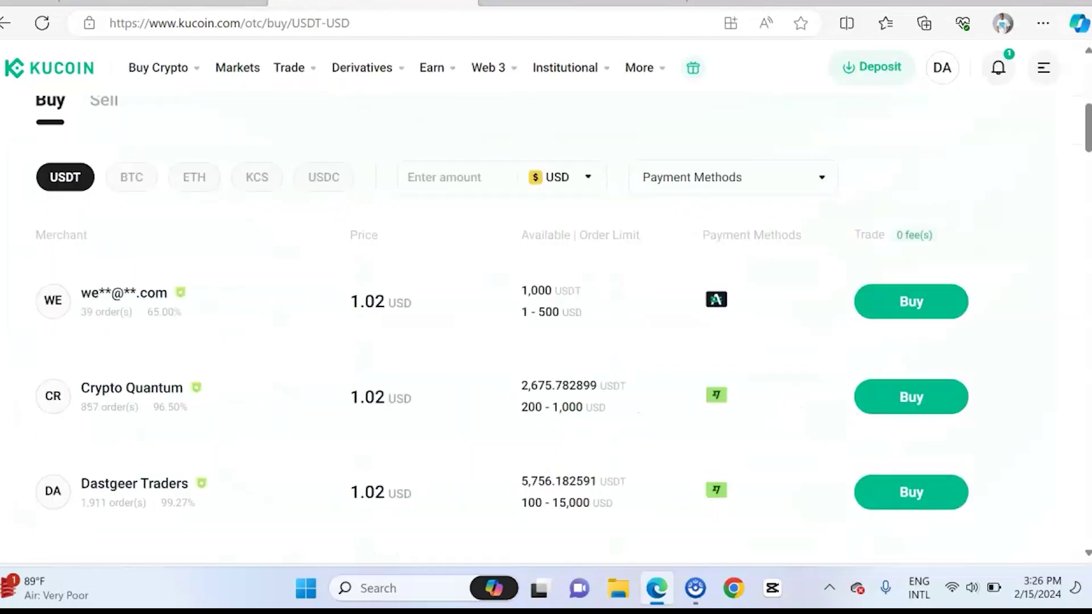
{"action": "scroll", "coordinate": [545, 307], "scroll_direction": "up", "scroll_amount": 8}
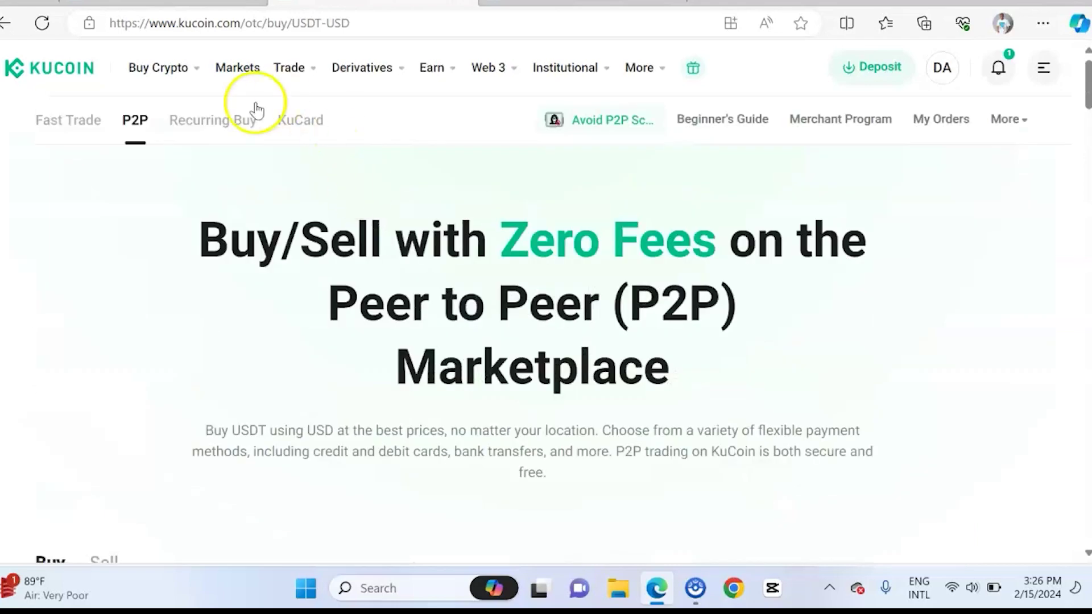
Set the fiat currency of the P2P USDT buy offers to NGN.
{"action": "mouse_move", "coordinate": [172, 74]}
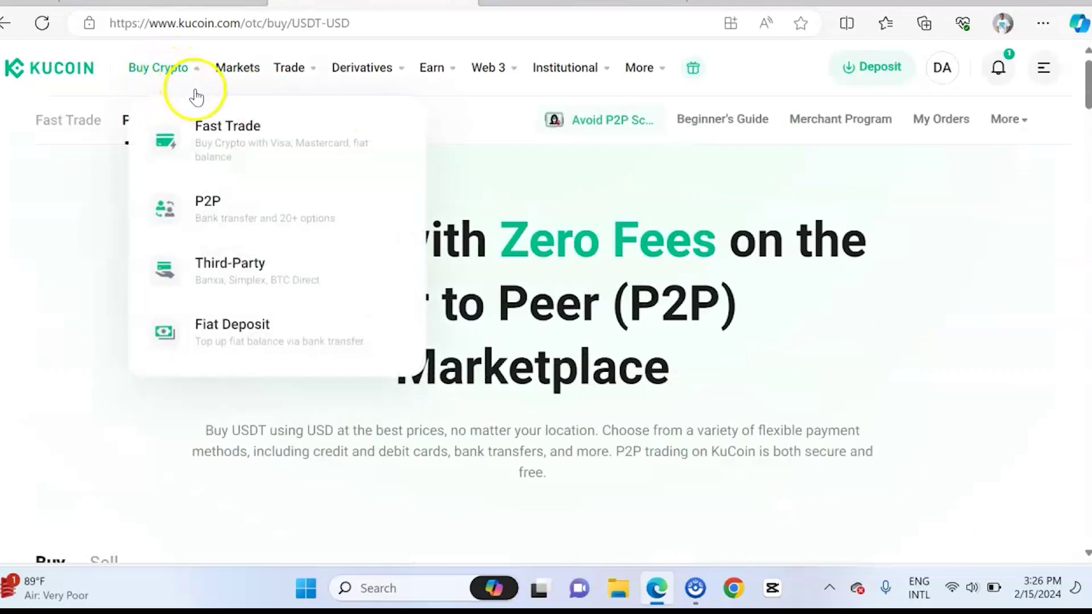
{"action": "mouse_move", "coordinate": [362, 80]}
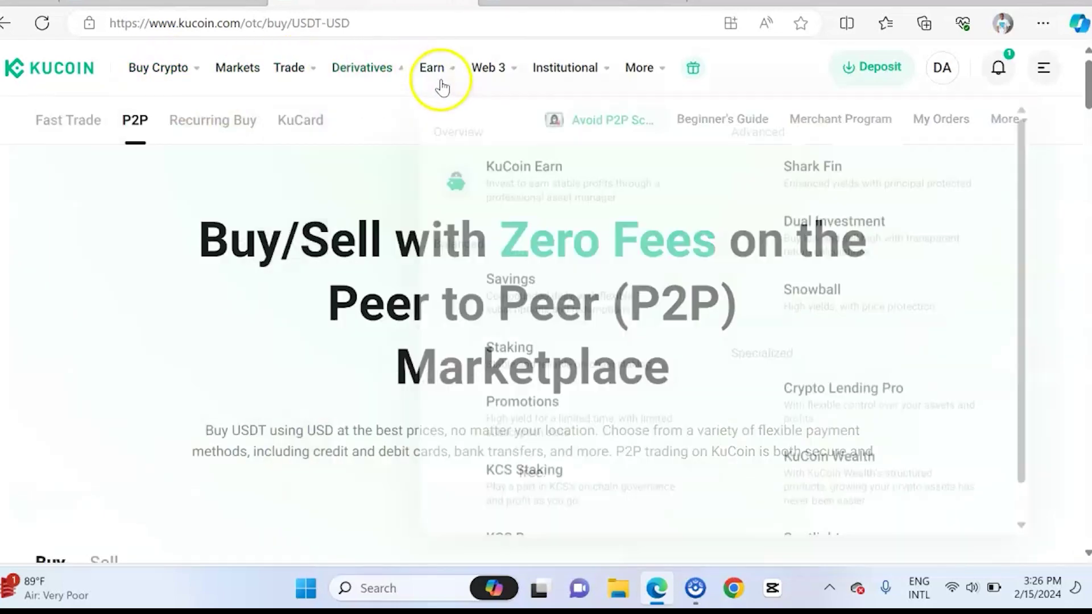
{"action": "scroll", "coordinate": [227, 188], "scroll_direction": "down", "scroll_amount": 7}
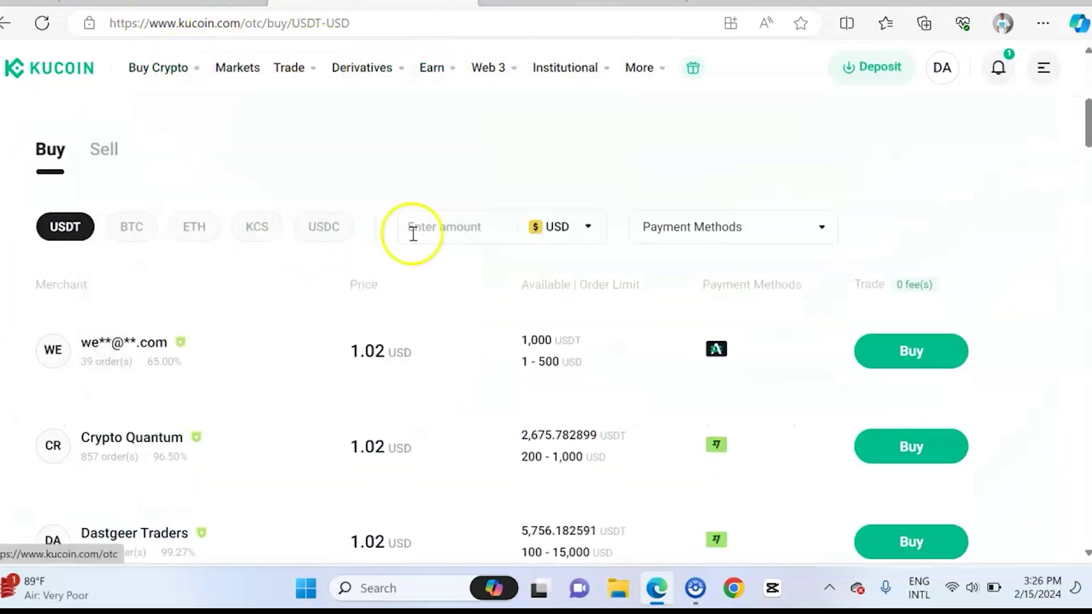
{"action": "left_click", "coordinate": [566, 228]}
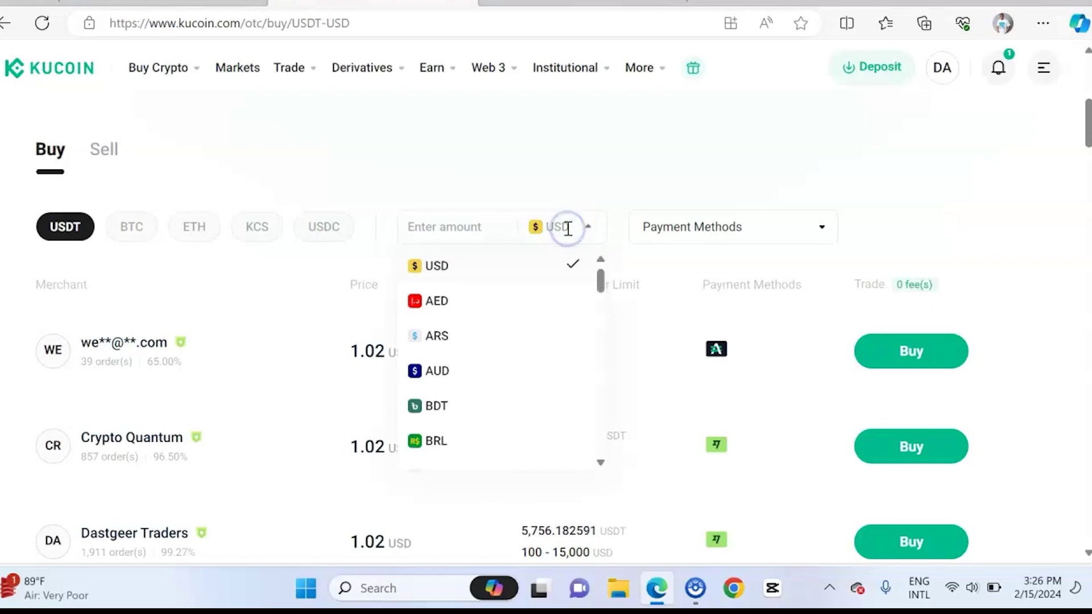
{"action": "type", "text": "ngn"}
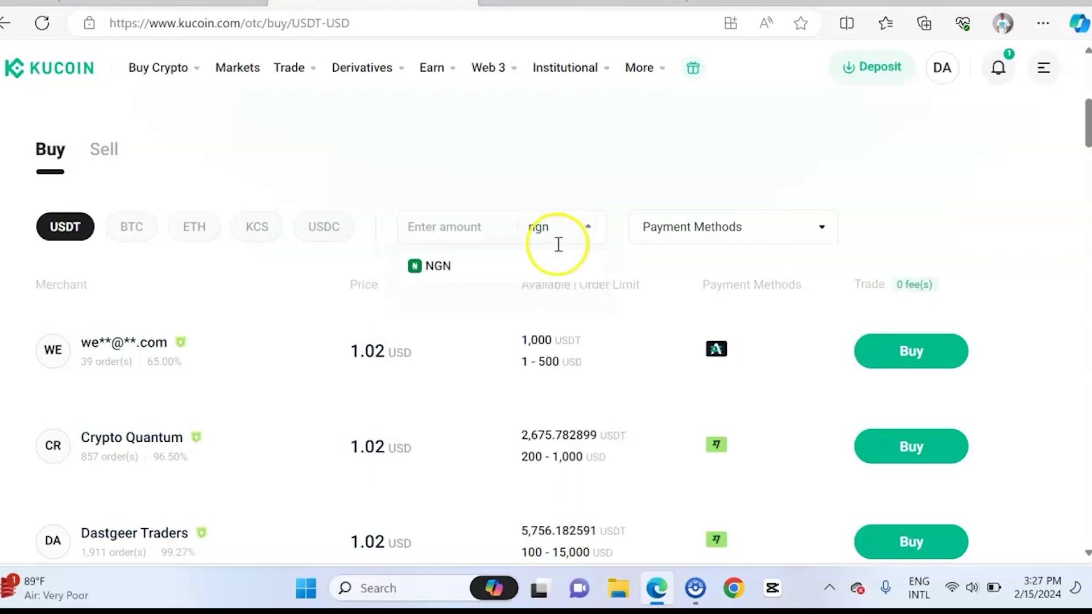
{"action": "left_click", "coordinate": [544, 265]}
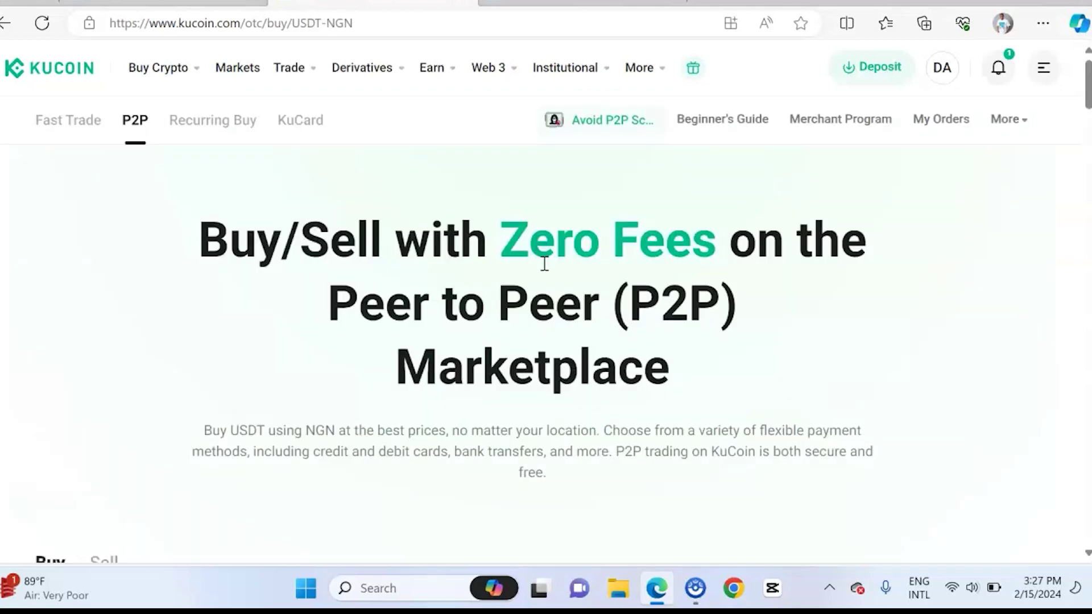
Look over the NGN buy offers for USDT, check the sell offers briefly, and return to the buy offers.
{"action": "scroll", "coordinate": [545, 263], "scroll_direction": "down", "scroll_amount": 9}
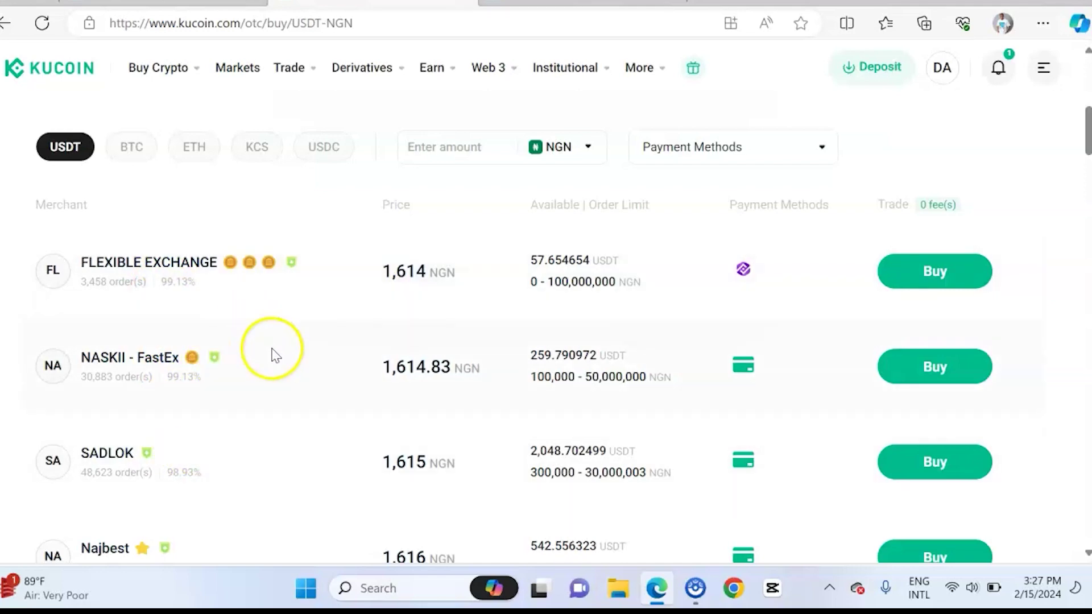
{"action": "scroll", "coordinate": [429, 292], "scroll_direction": "up", "scroll_amount": 3}
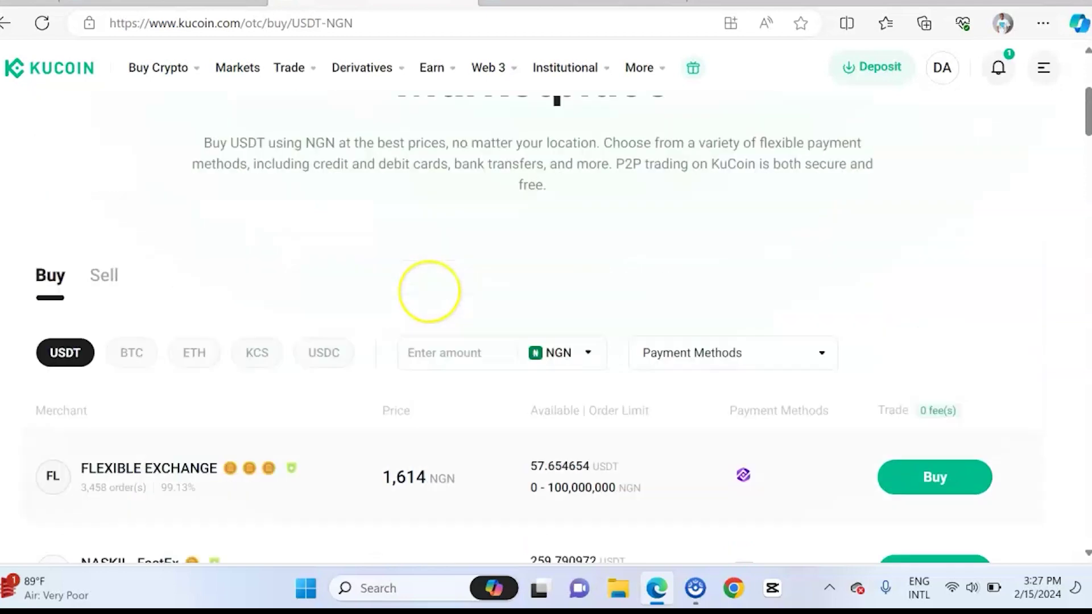
{"action": "scroll", "coordinate": [444, 284], "scroll_direction": "down", "scroll_amount": 2}
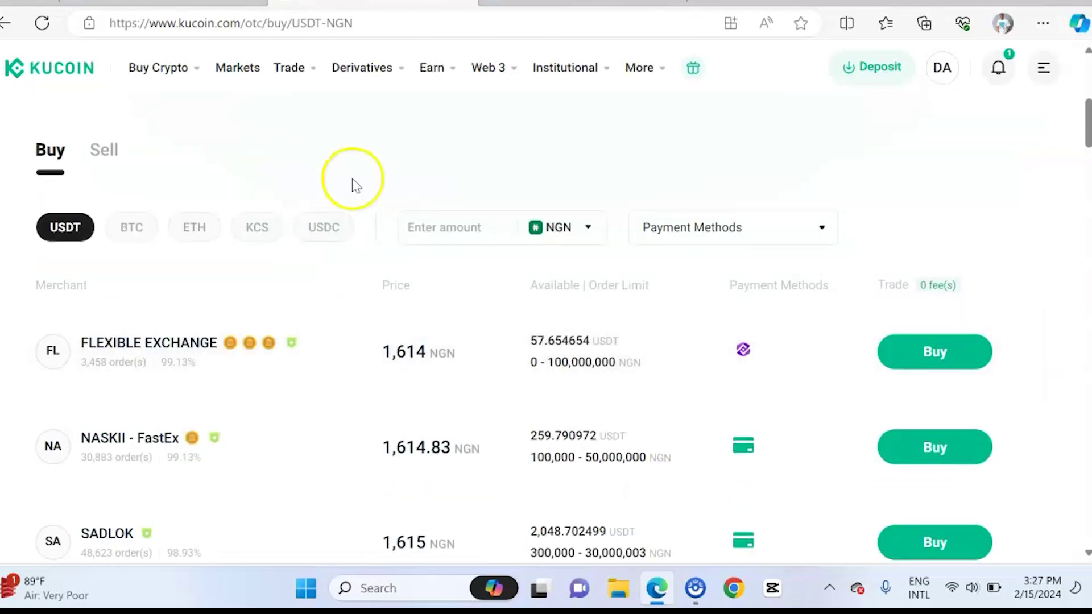
{"action": "left_click", "coordinate": [116, 149]}
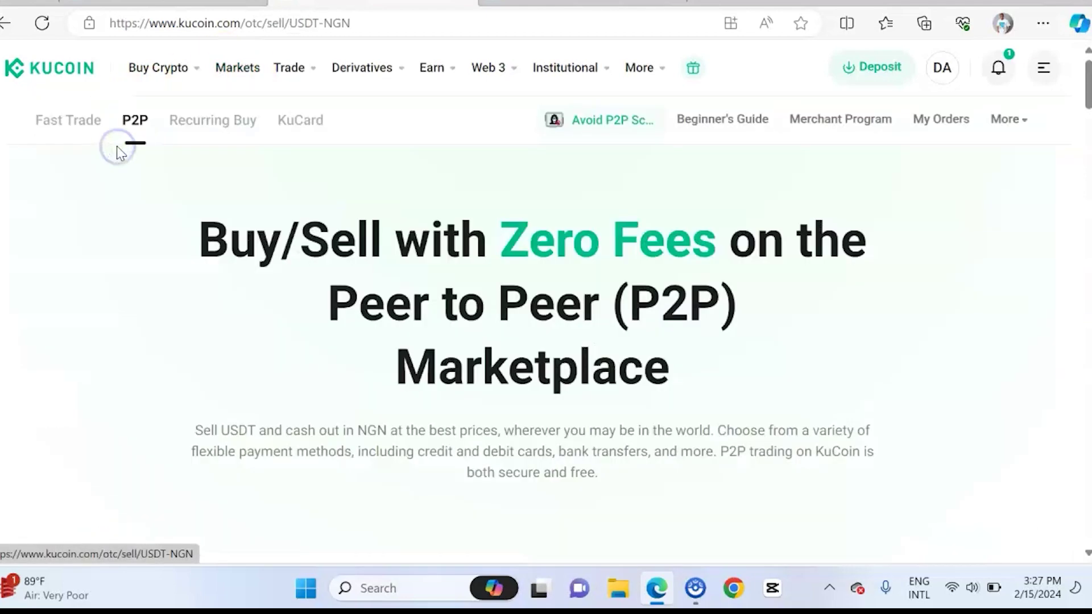
{"action": "scroll", "coordinate": [199, 284], "scroll_direction": "down", "scroll_amount": 1}
{"action": "scroll", "coordinate": [199, 284], "scroll_direction": "down", "scroll_amount": 5}
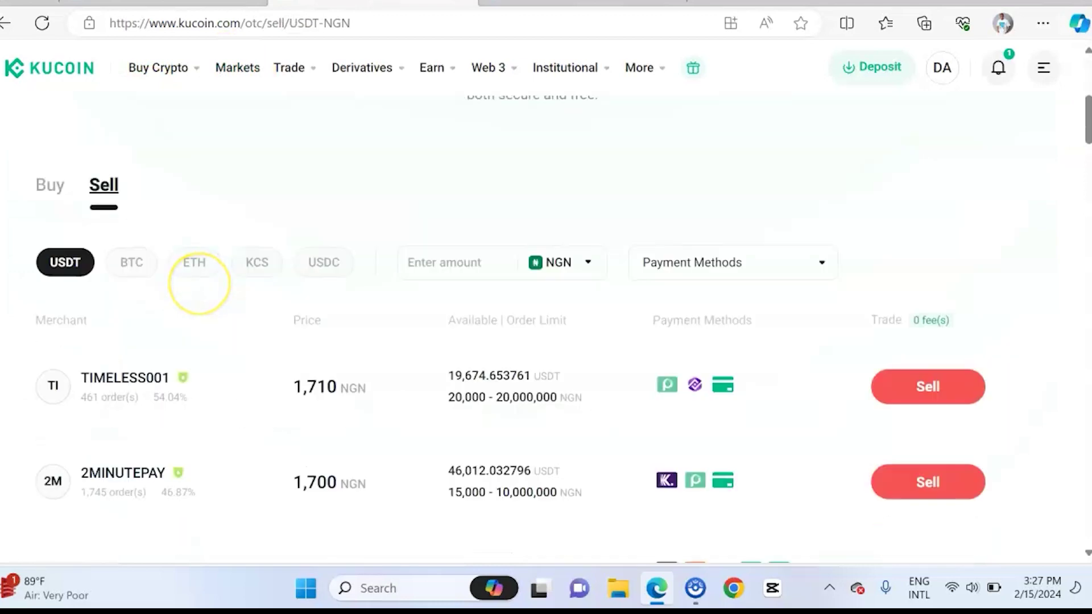
{"action": "scroll", "coordinate": [199, 283], "scroll_direction": "up", "scroll_amount": 6}
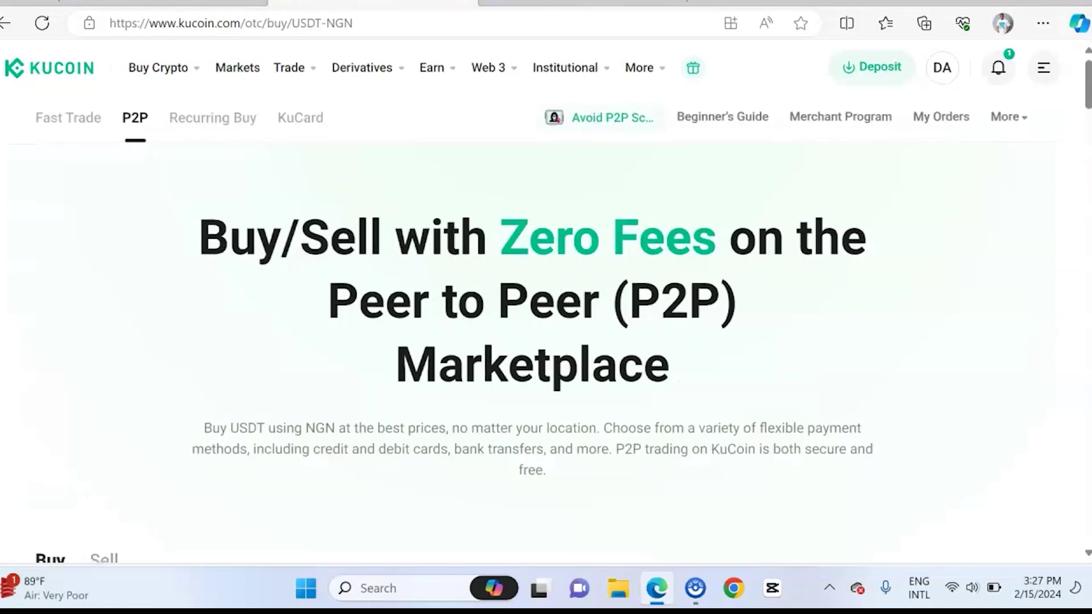
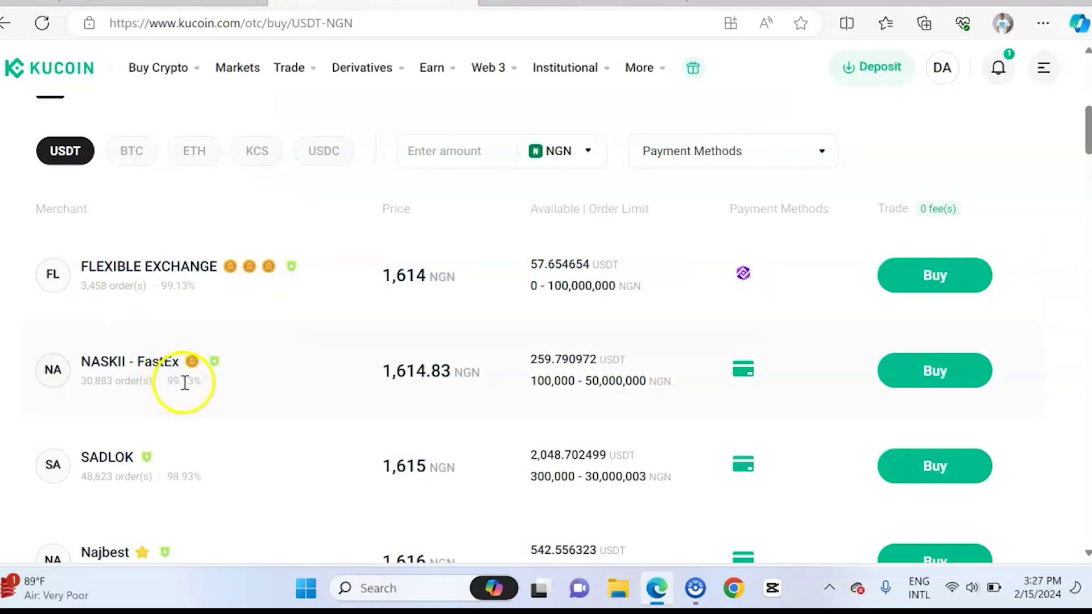
Compare the completion rates, order limits and payment methods of the merchants offering USDT for NGN.
{"action": "double_click", "coordinate": [176, 286]}
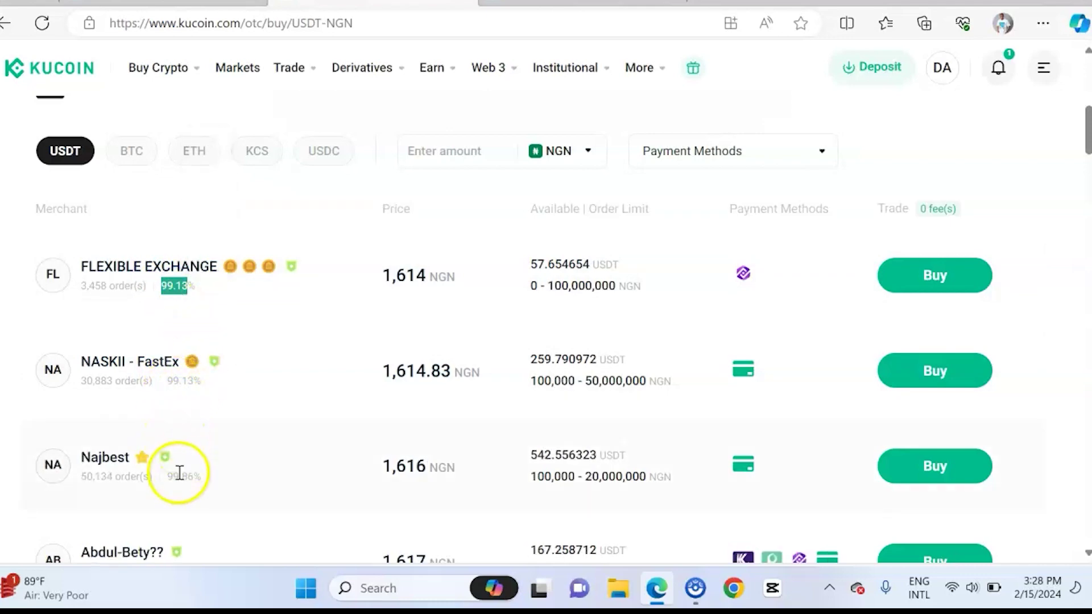
{"action": "scroll", "coordinate": [189, 477], "scroll_direction": "down", "scroll_amount": 3}
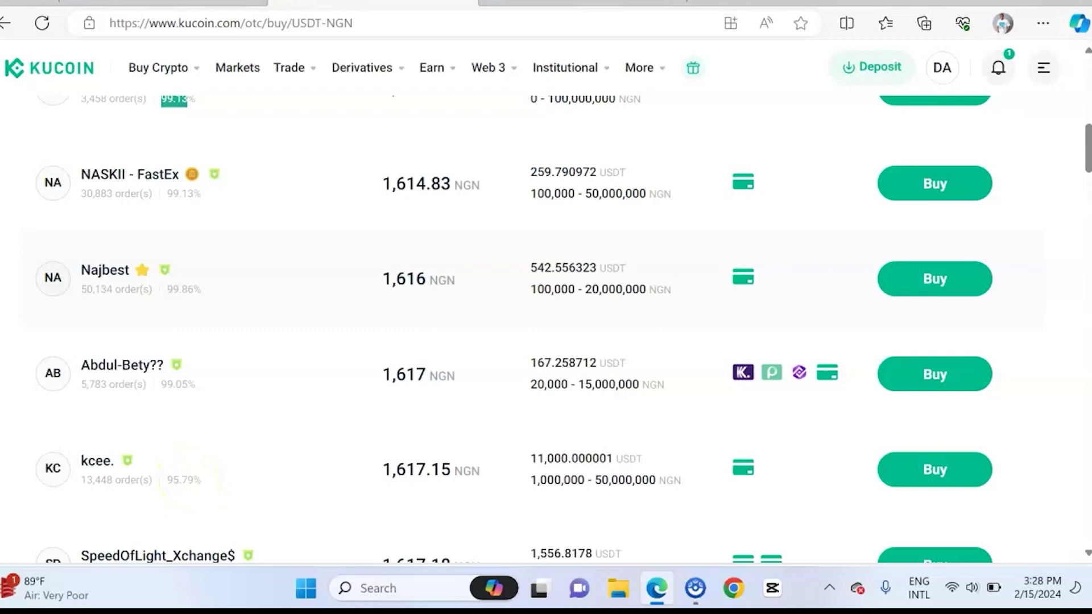
{"action": "scroll", "coordinate": [189, 477], "scroll_direction": "up", "scroll_amount": 3}
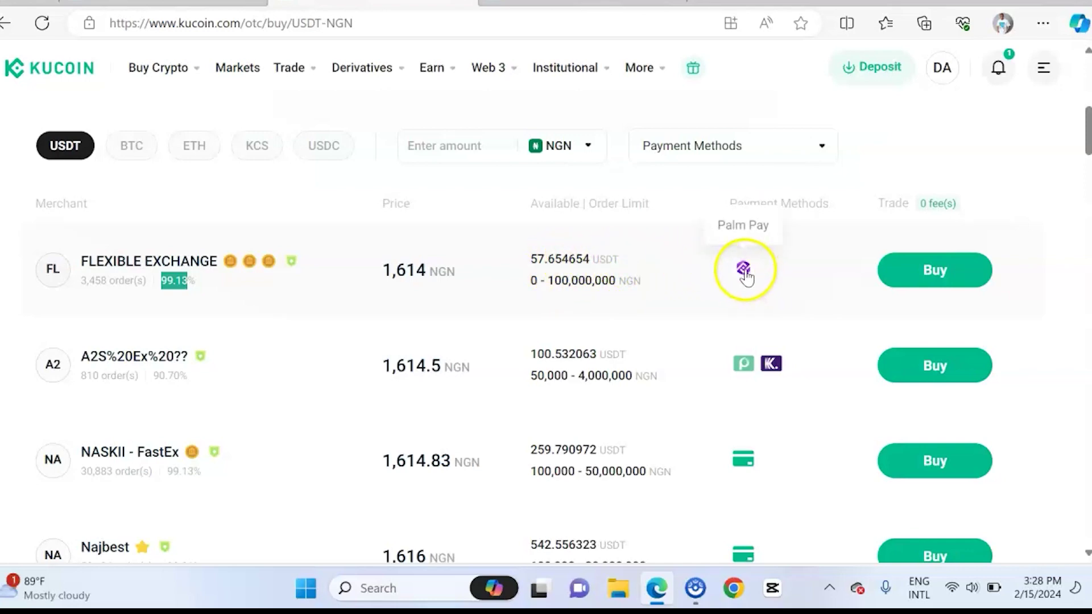
{"action": "scroll", "coordinate": [758, 369], "scroll_direction": "down", "scroll_amount": 3}
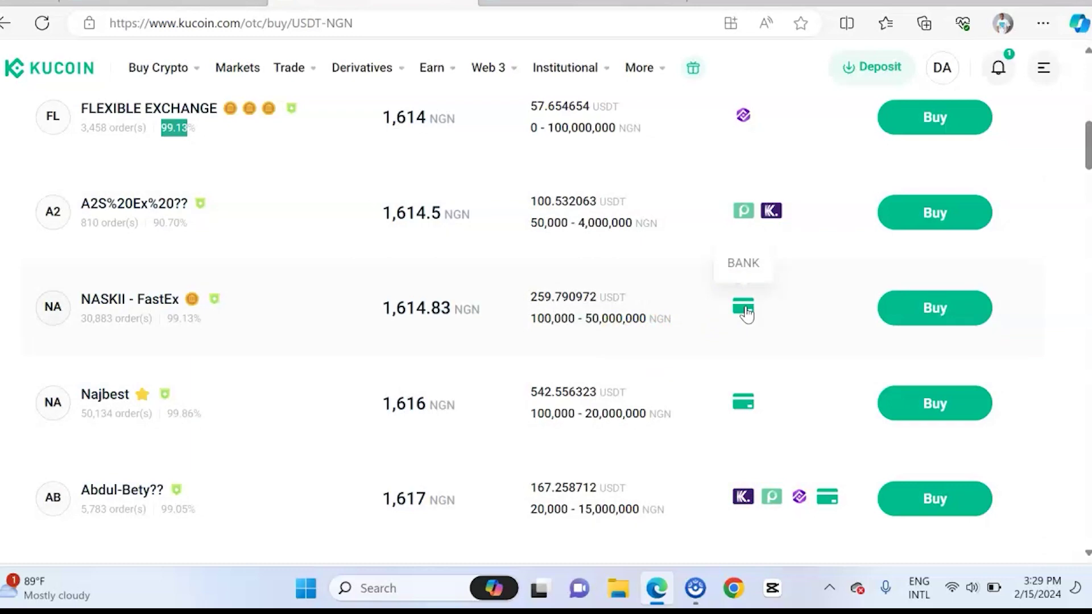
Open the NASKII - FastEx buy offer, enter 100000 NGN as the amount, and close the form without placing the order.
{"action": "left_click", "coordinate": [894, 309]}
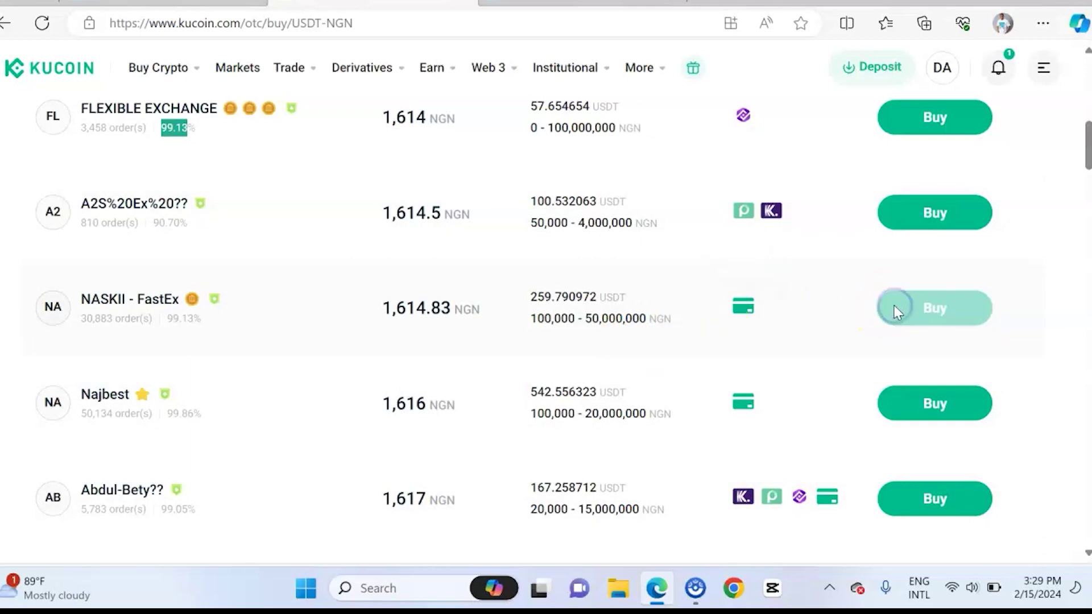
{"action": "left_click", "coordinate": [713, 182]}
{"action": "type", "text": "100000"}
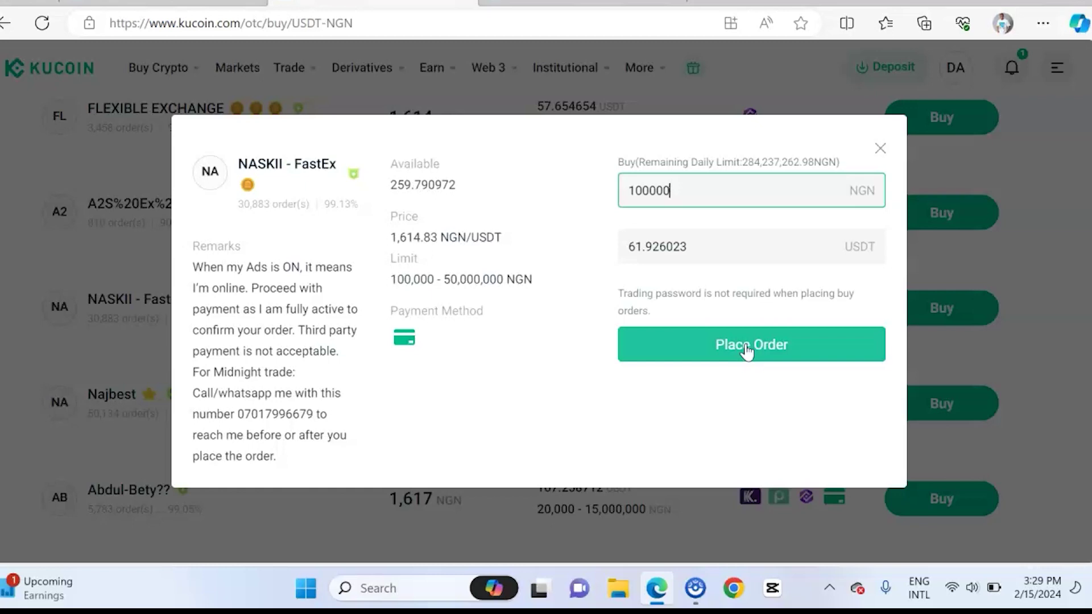
{"action": "left_click", "coordinate": [913, 116]}
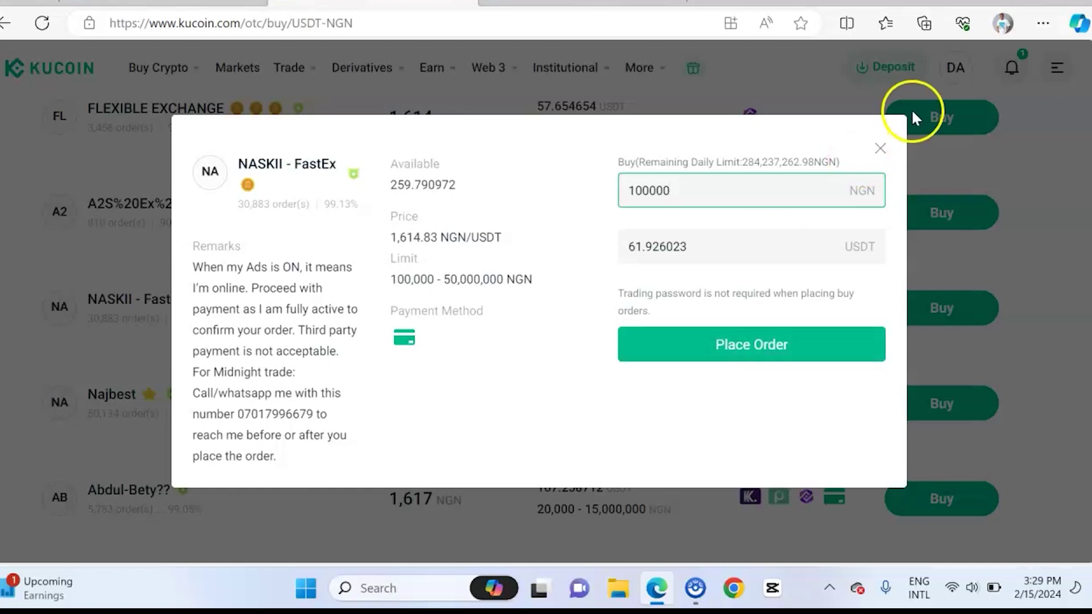
{"action": "left_click", "coordinate": [880, 148]}
Switch the P2P marketplace to selling USDT for NGN and examine the merchants' prices, limits and completion rates.
{"action": "scroll", "coordinate": [881, 148], "scroll_direction": "up", "scroll_amount": 5}
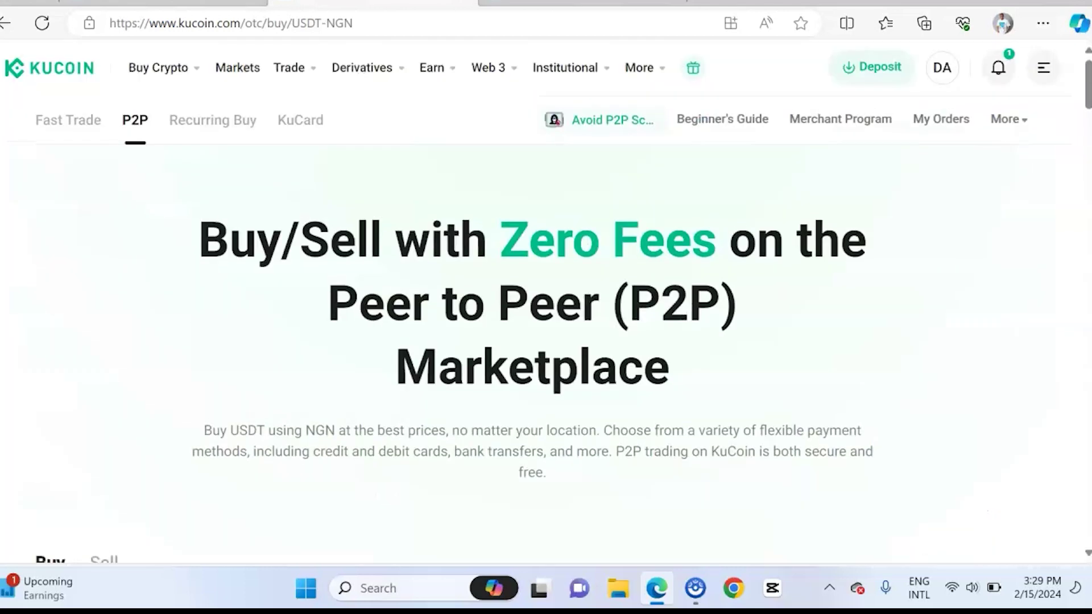
{"action": "scroll", "coordinate": [546, 307], "scroll_direction": "down", "scroll_amount": 4}
{"action": "left_click", "coordinate": [104, 325]}
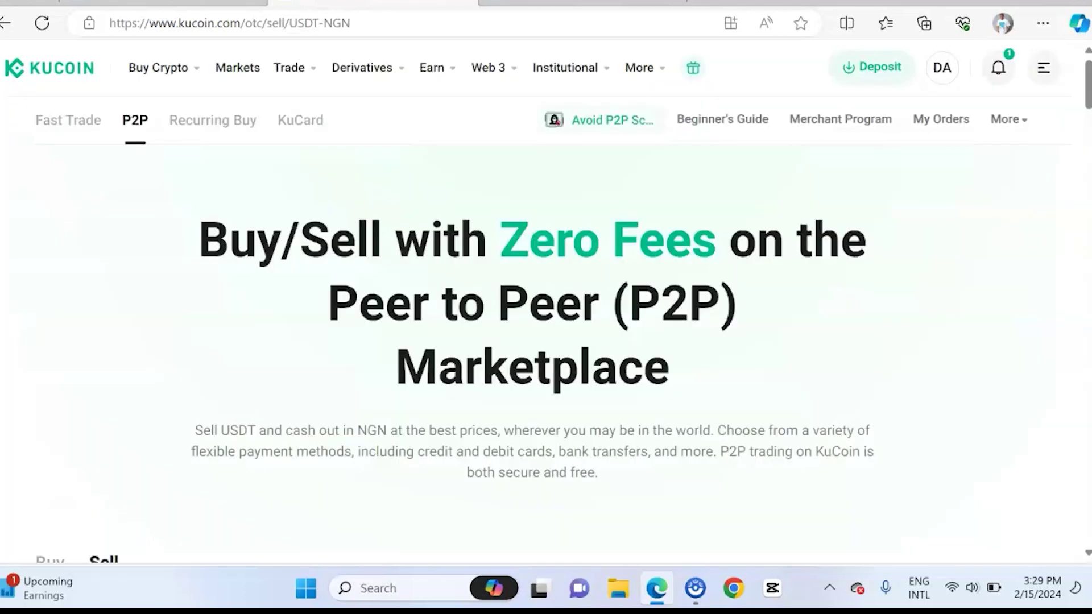
{"action": "scroll", "coordinate": [794, 214], "scroll_direction": "down", "scroll_amount": 10}
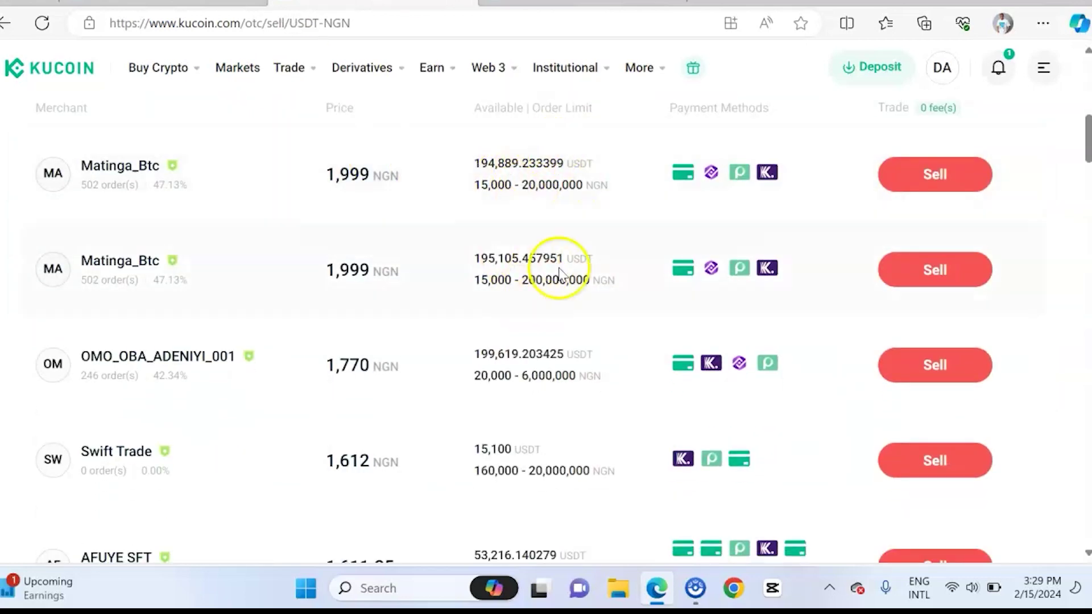
{"action": "mouse_move", "coordinate": [564, 67]}
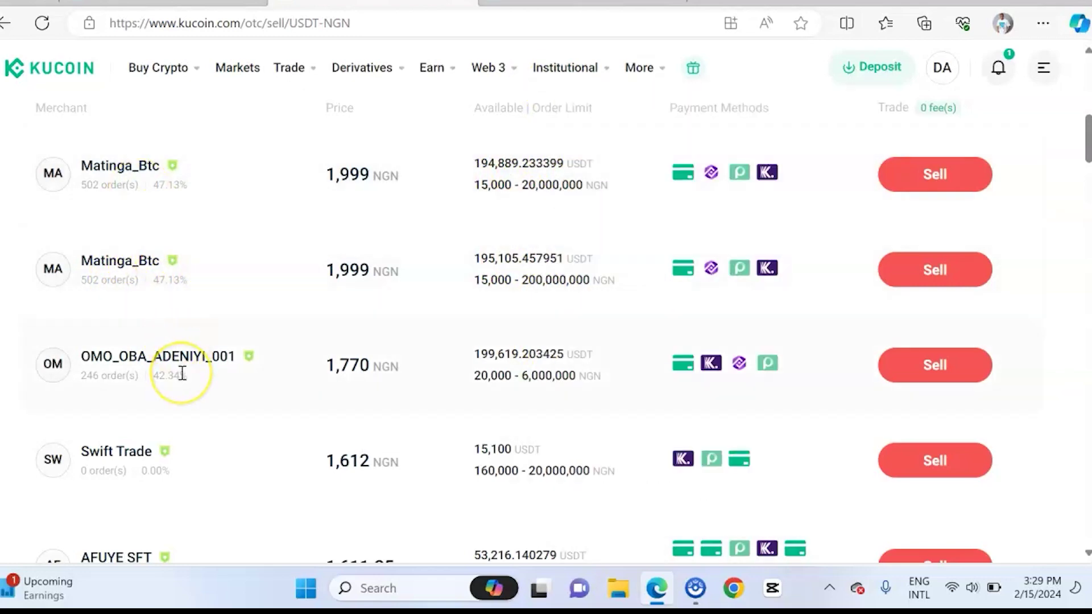
{"action": "scroll", "coordinate": [182, 373], "scroll_direction": "down", "scroll_amount": 5}
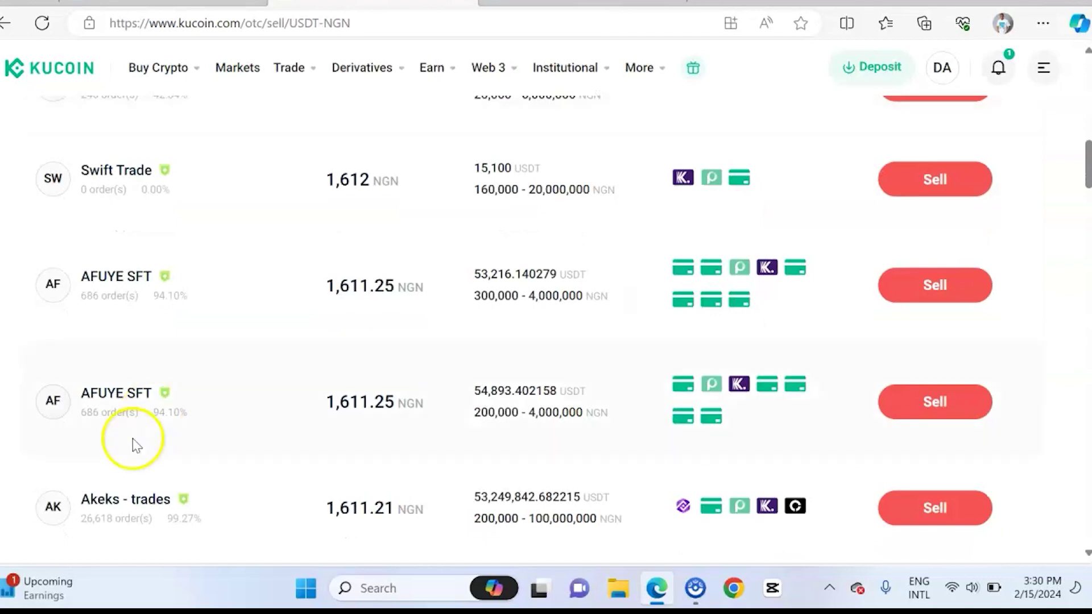
{"action": "scroll", "coordinate": [159, 508], "scroll_direction": "down", "scroll_amount": 3}
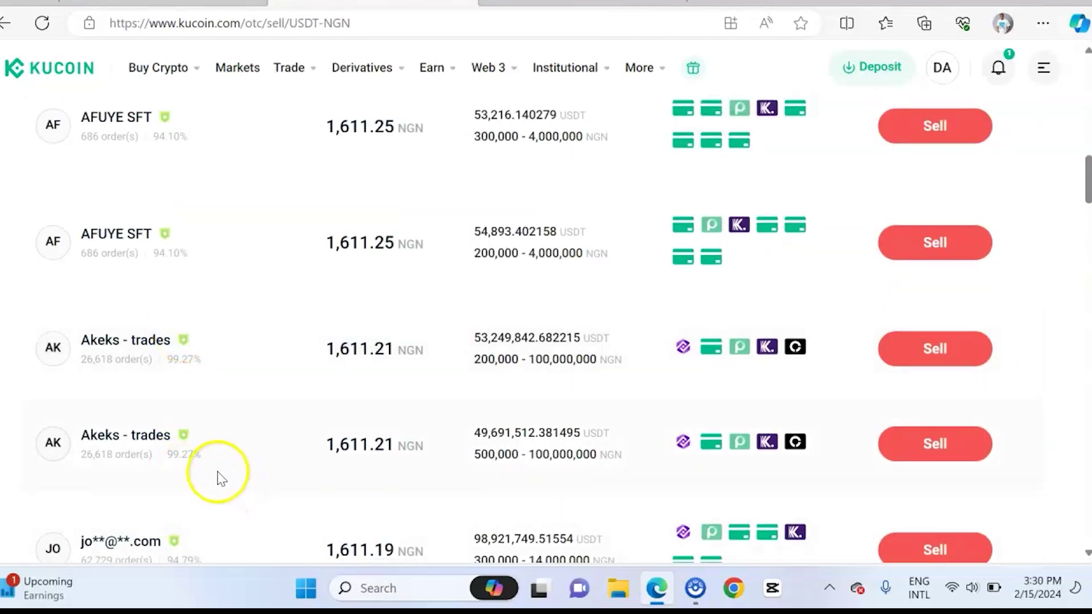
{"action": "scroll", "coordinate": [360, 391], "scroll_direction": "up", "scroll_amount": 10}
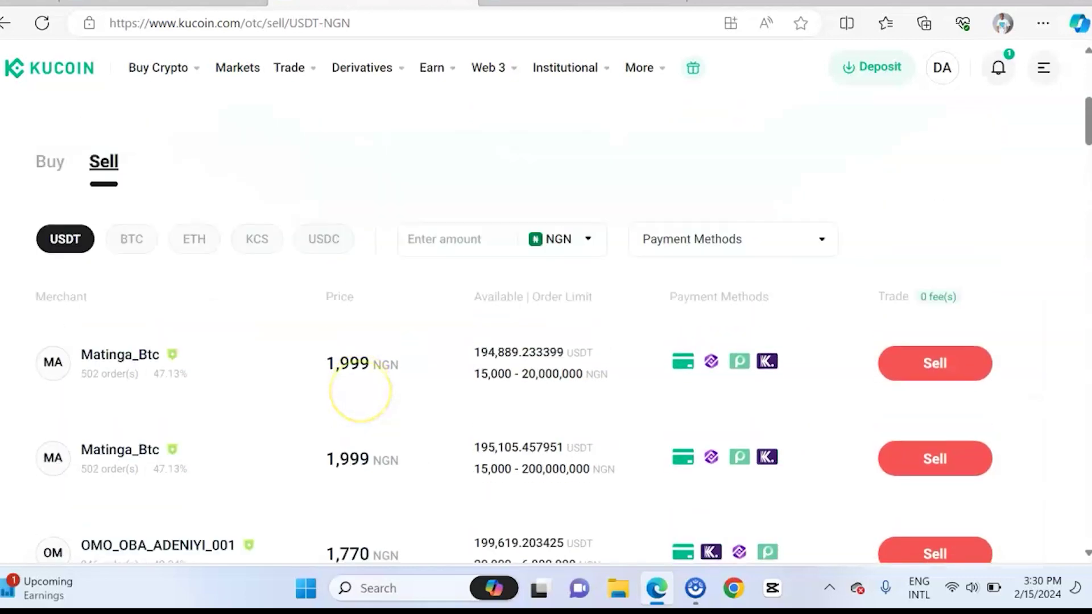
Open Swift Trade's sell offer to examine its order form, and close it without placing an order.
{"action": "scroll", "coordinate": [759, 606], "scroll_direction": "down", "scroll_amount": 3}
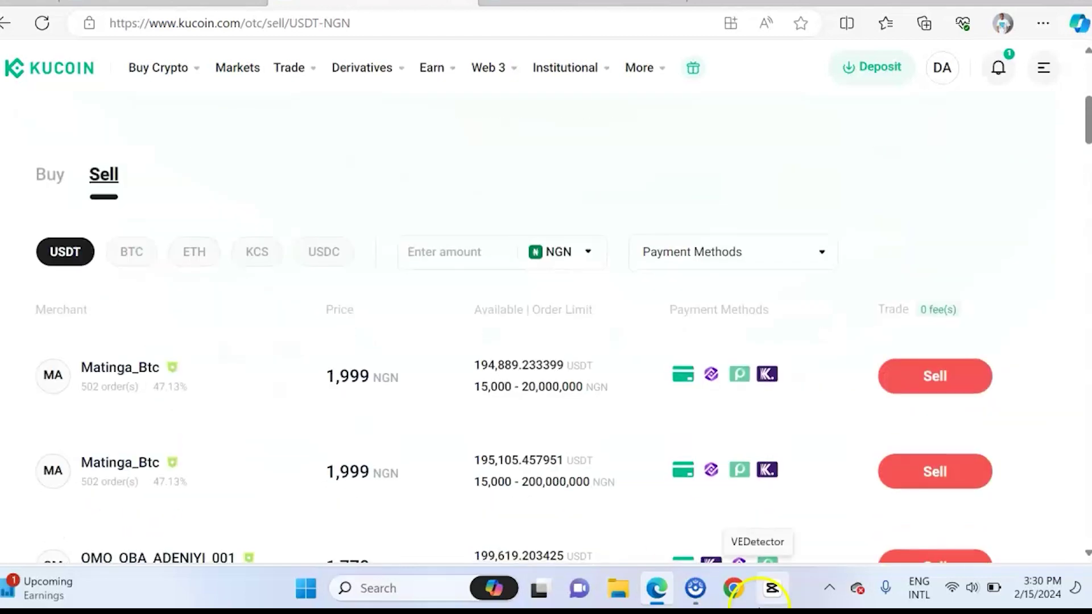
{"action": "scroll", "coordinate": [759, 605], "scroll_direction": "down", "scroll_amount": 5}
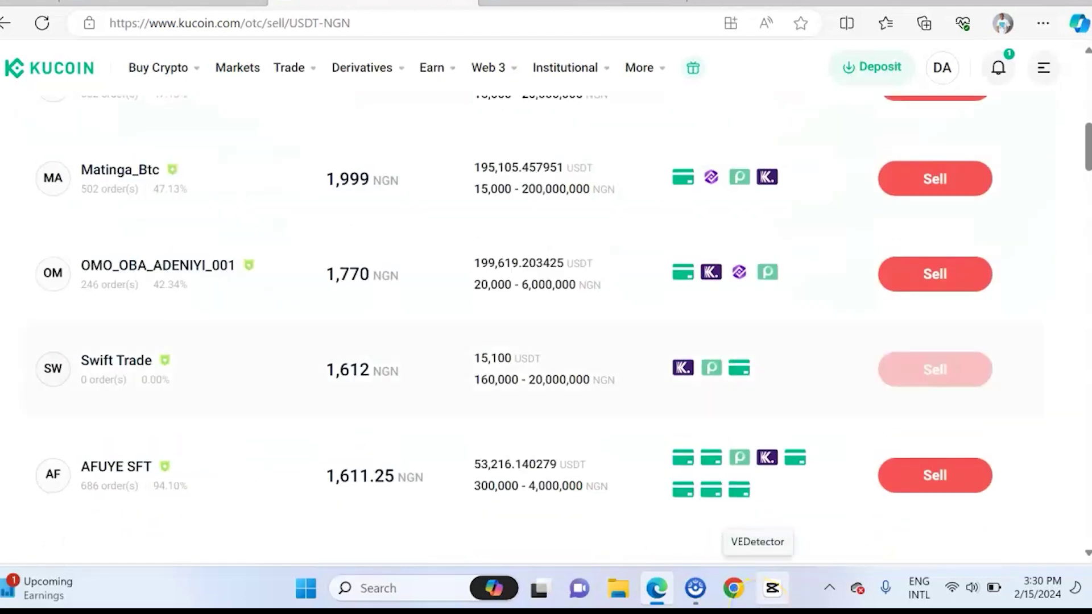
{"action": "left_click", "coordinate": [935, 369]}
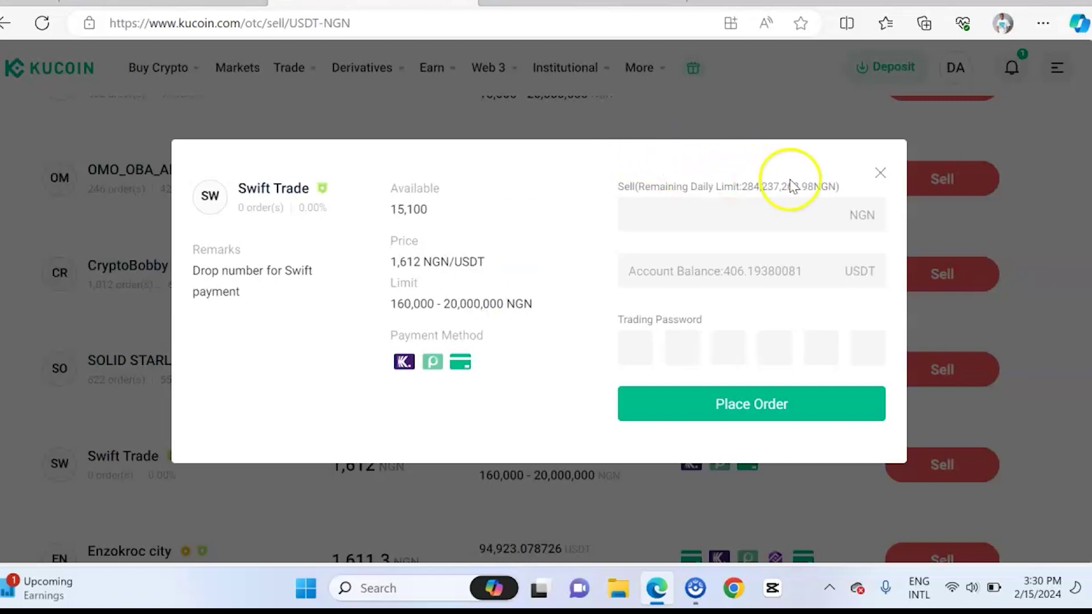
{"action": "left_click", "coordinate": [878, 167]}
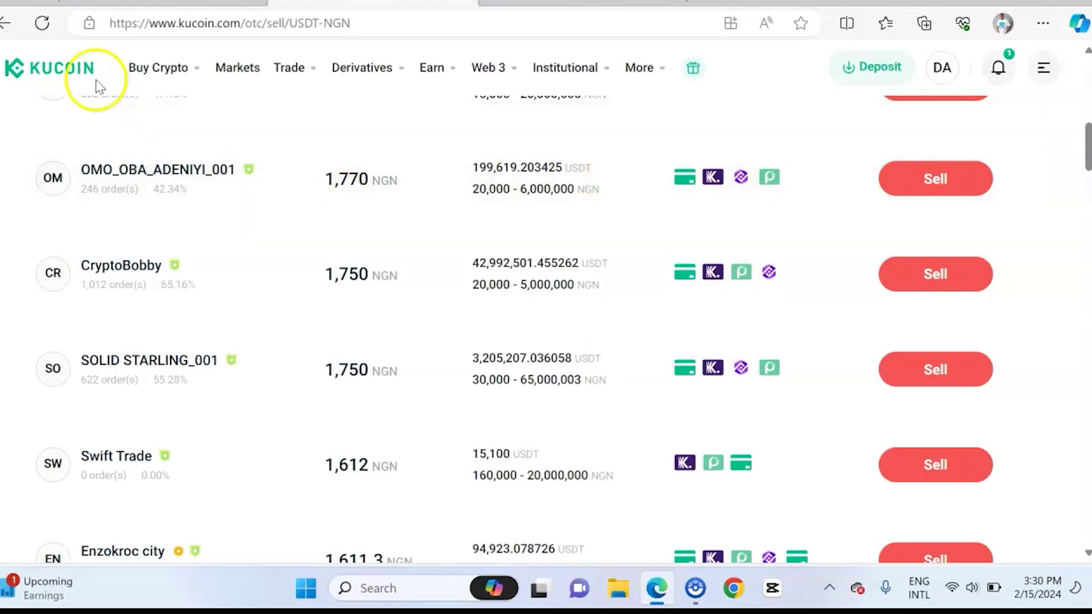
Return to the KuCoin home page and open the asset overview from the account's Assets section.
{"action": "left_click", "coordinate": [79, 68]}
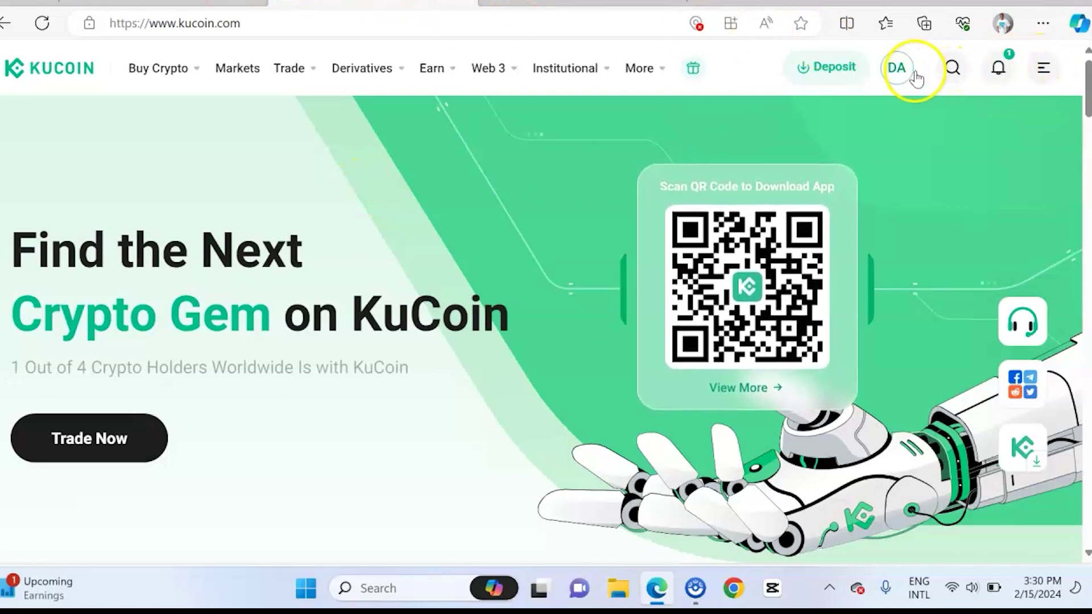
{"action": "left_click", "coordinate": [624, 2]}
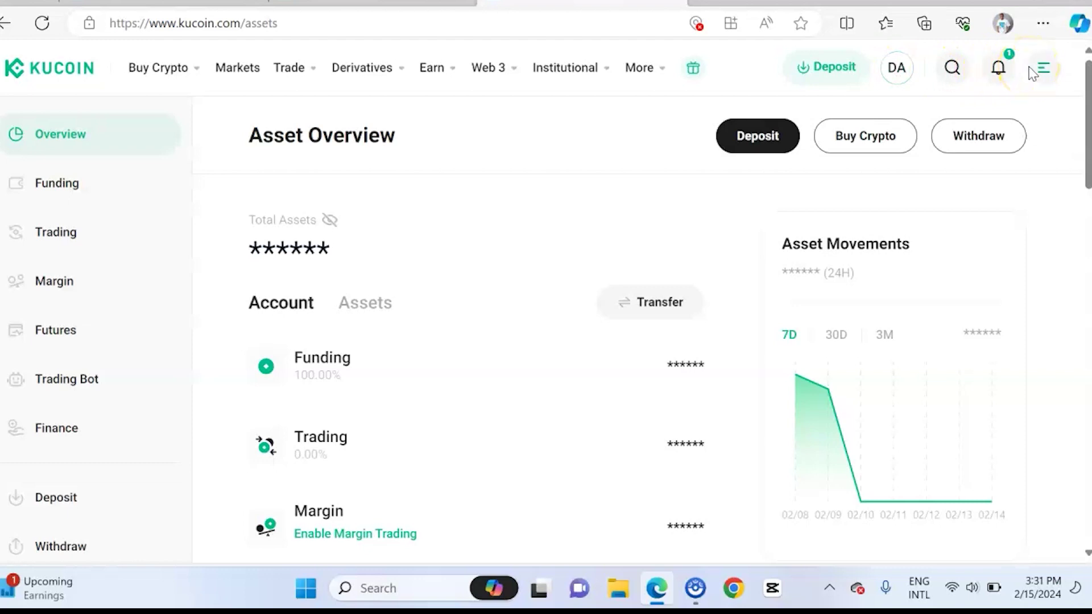
{"action": "left_click", "coordinate": [165, 4]}
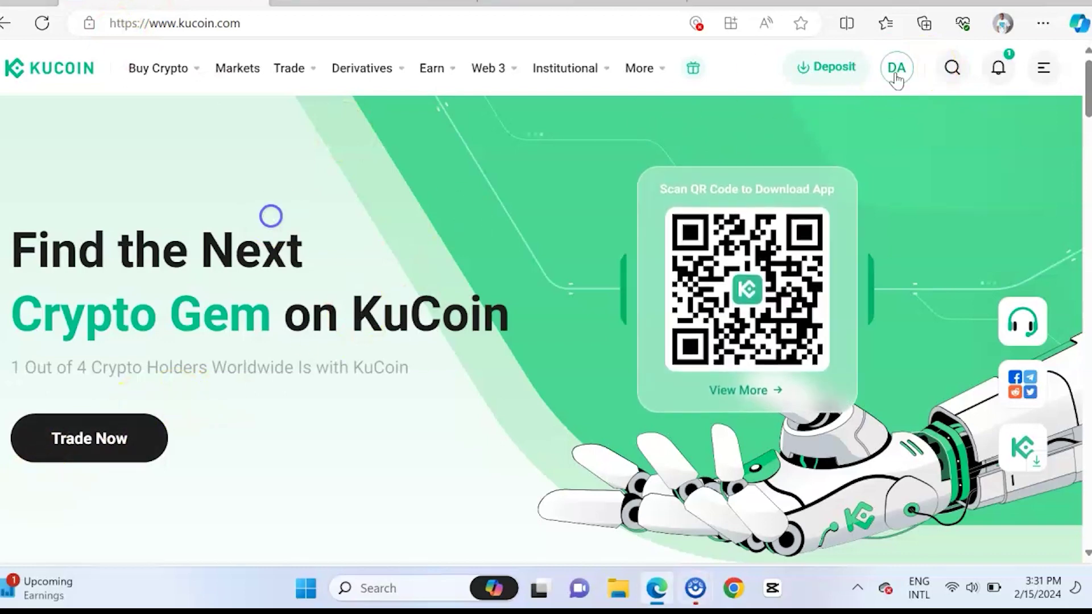
{"action": "left_click", "coordinate": [898, 66]}
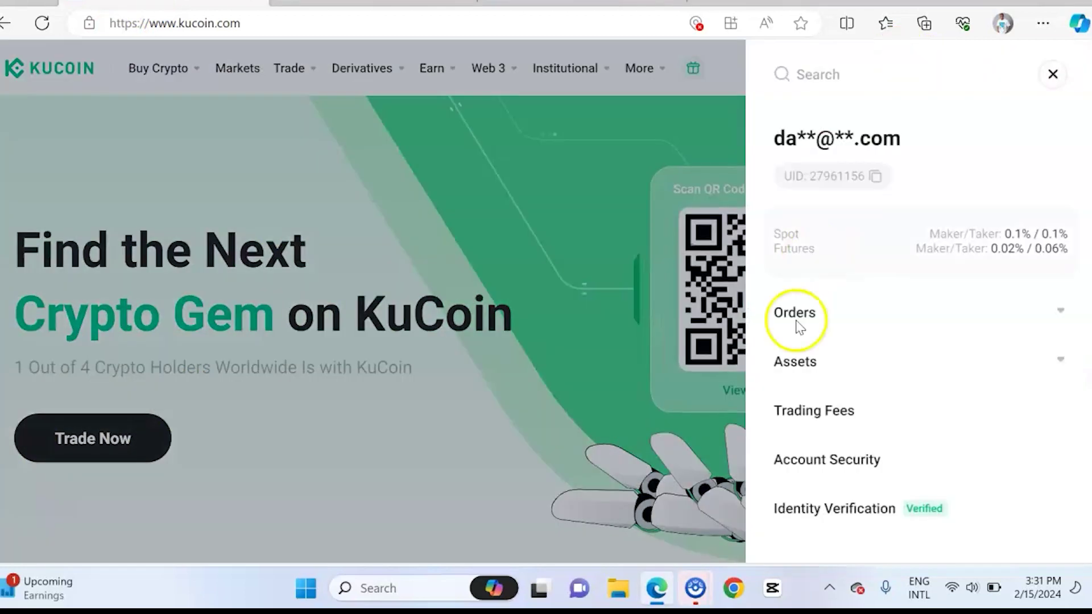
{"action": "left_click", "coordinate": [827, 371]}
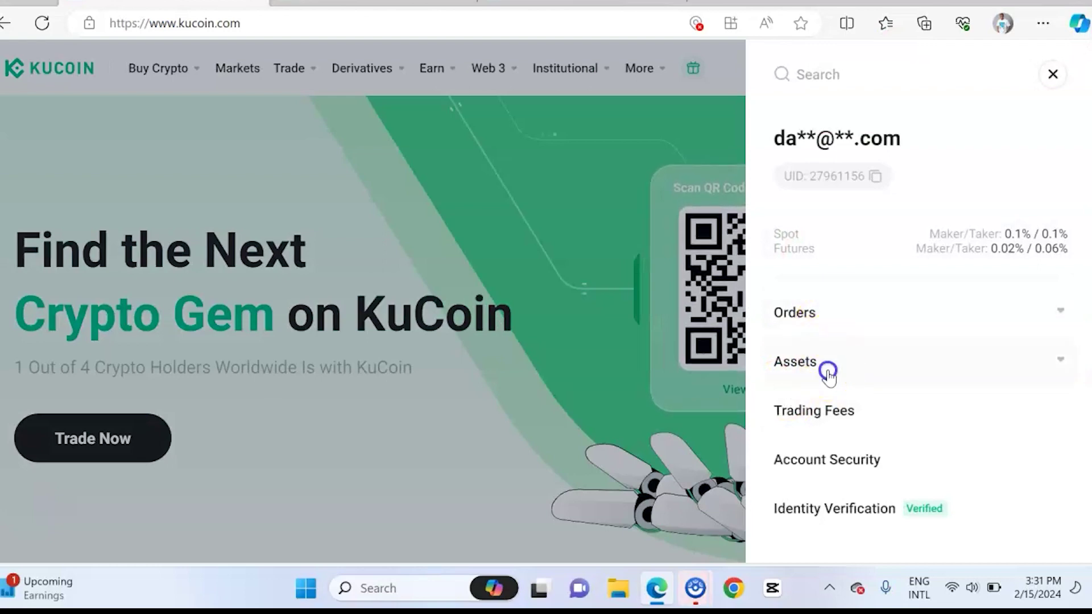
{"action": "left_click", "coordinate": [838, 427]}
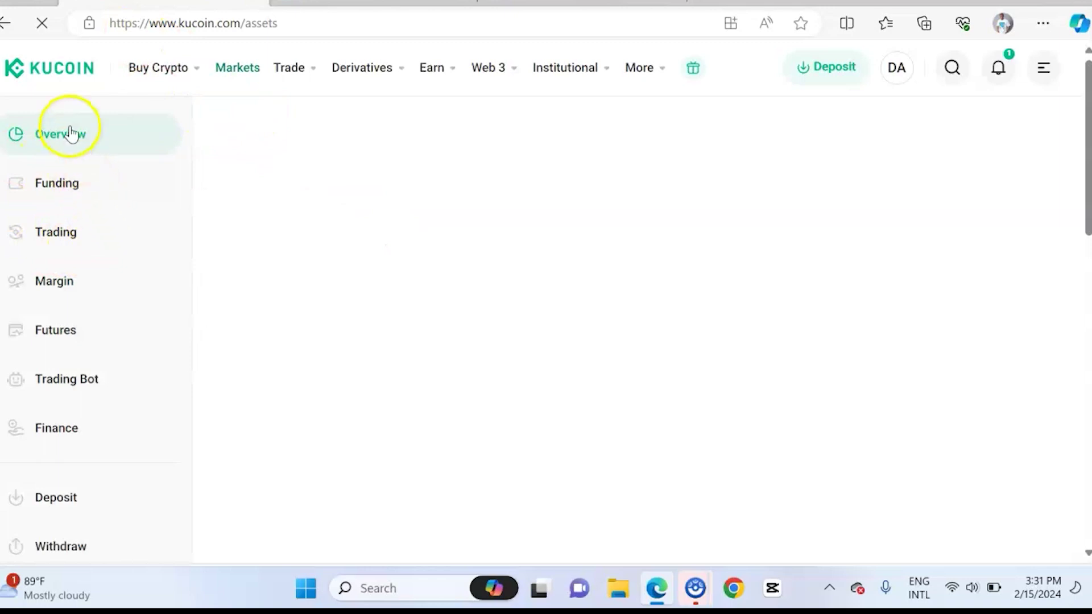
{"action": "left_click", "coordinate": [81, 140]}
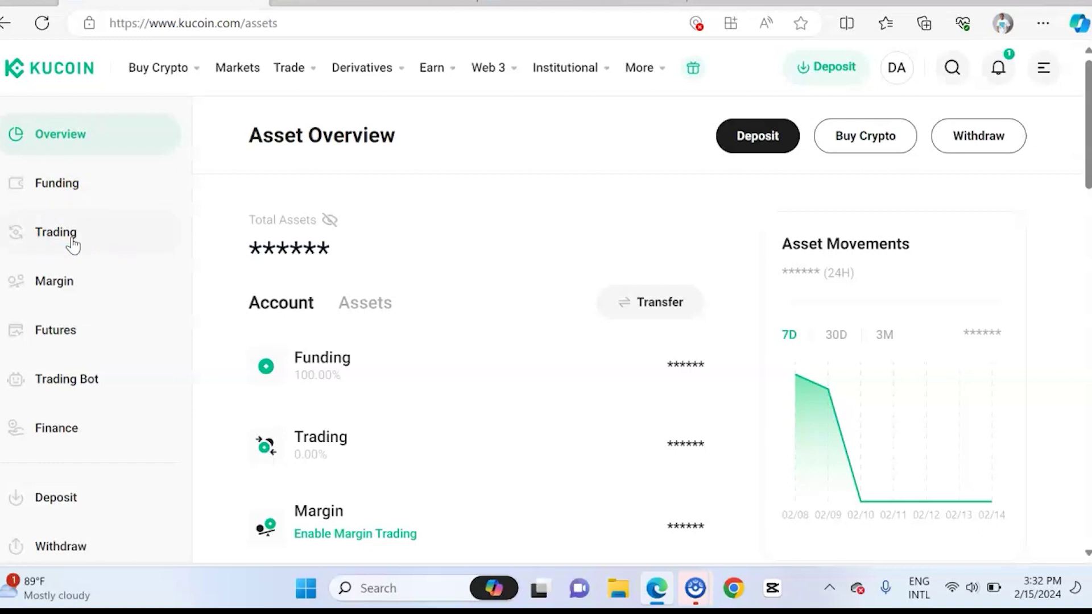
{"action": "left_click", "coordinate": [83, 290]}
{"action": "left_click", "coordinate": [67, 351]}
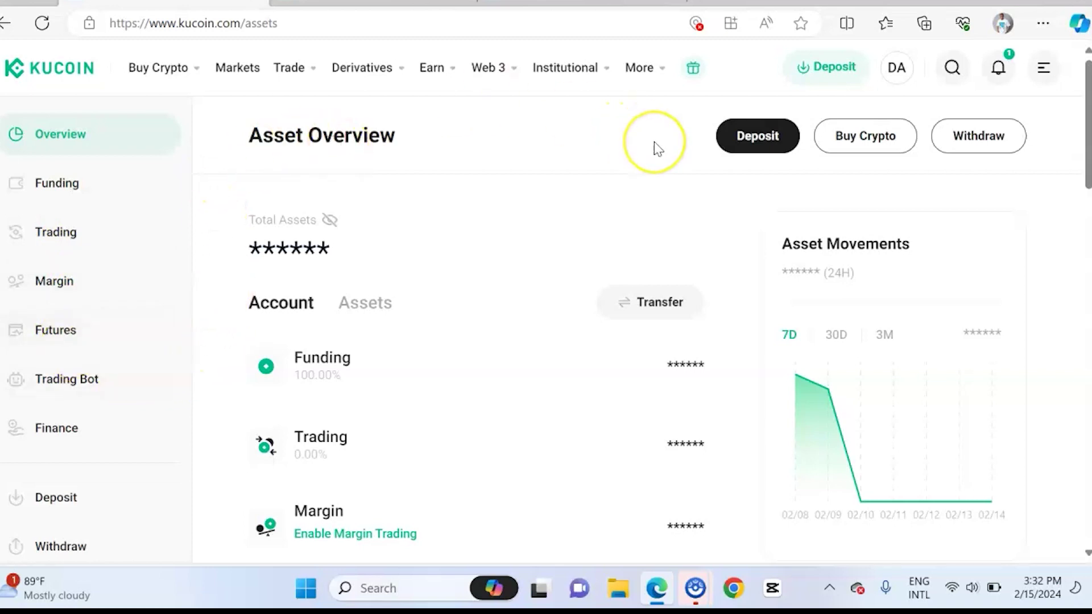
Start a deposit from the asset overview and choose Deposit Crypto as the deposit type.
{"action": "left_click", "coordinate": [779, 147]}
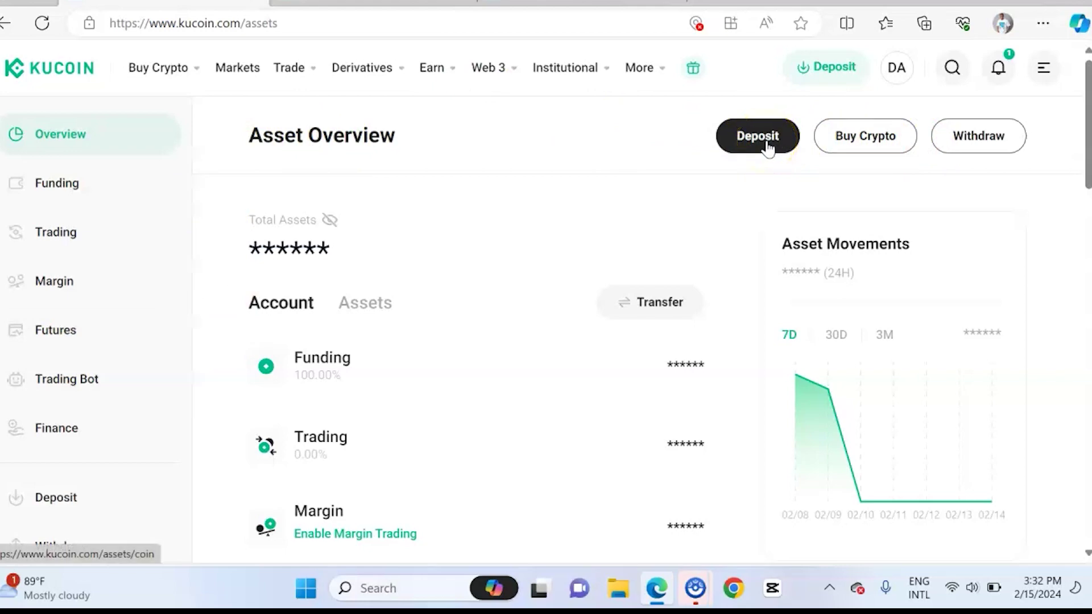
{"action": "left_click", "coordinate": [767, 147]}
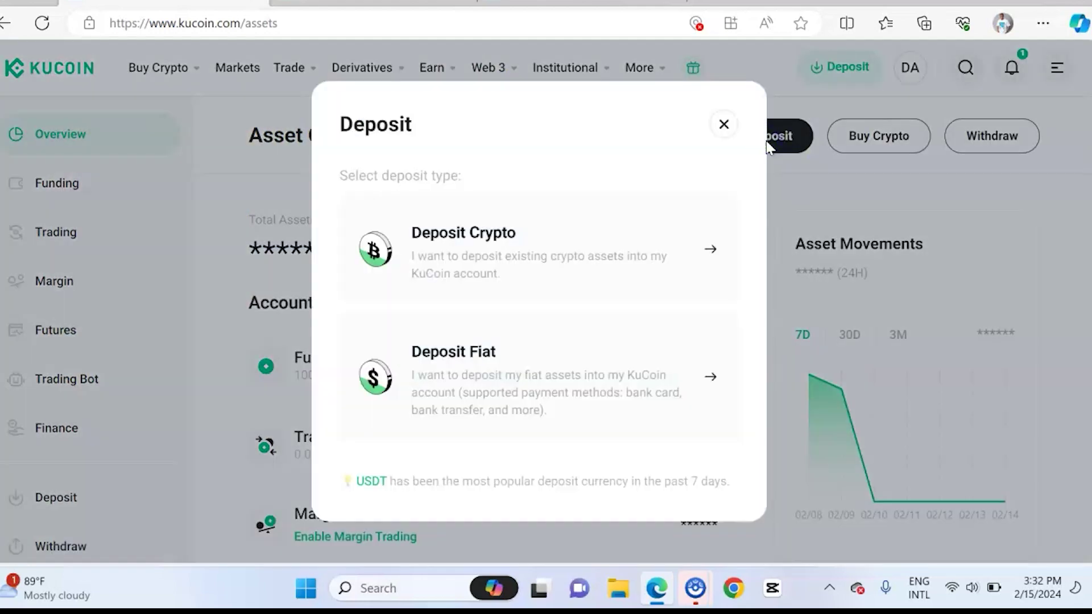
{"action": "left_click", "coordinate": [550, 290]}
{"action": "left_click", "coordinate": [532, 276]}
{"action": "left_click", "coordinate": [480, 272]}
{"action": "left_click", "coordinate": [542, 298]}
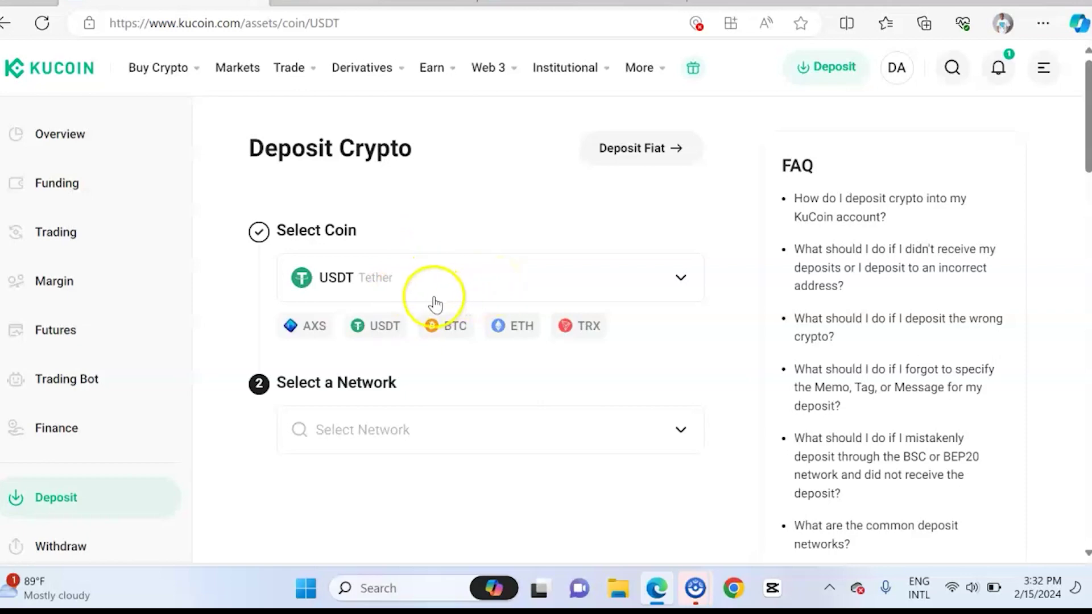
Select USDT and the ERC20 network for the crypto deposit, and examine the deposit details and history.
{"action": "left_click", "coordinate": [470, 293]}
{"action": "left_click", "coordinate": [393, 350]}
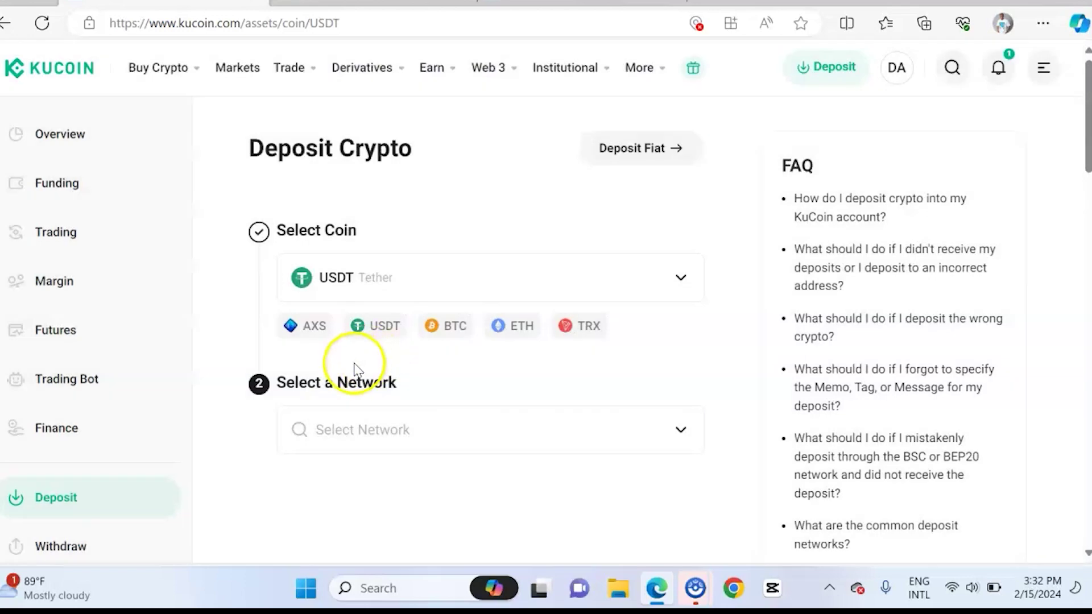
{"action": "left_click", "coordinate": [390, 427]}
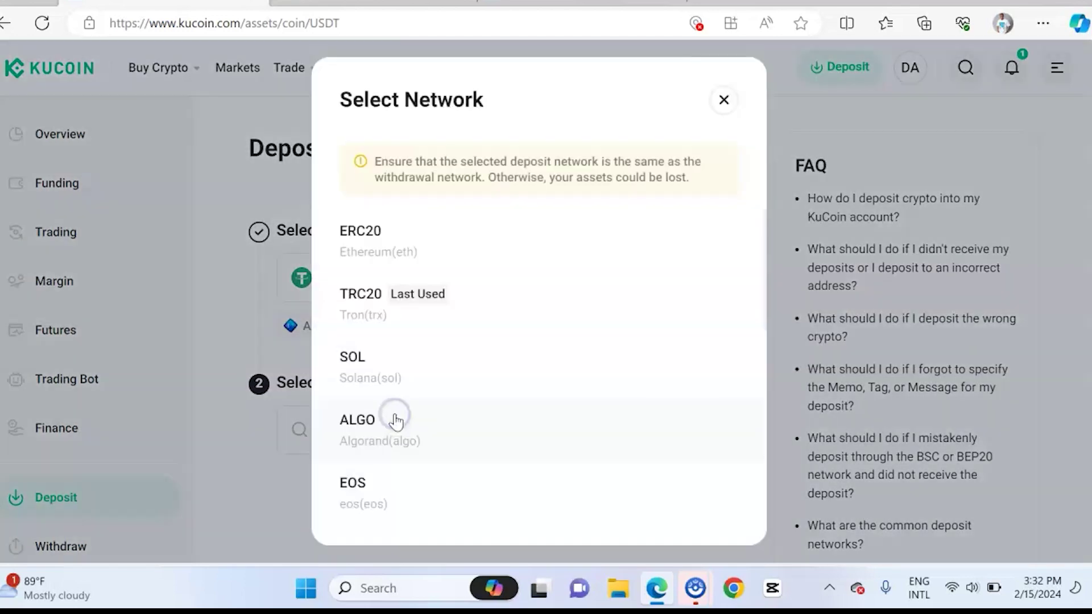
{"action": "left_click", "coordinate": [410, 251]}
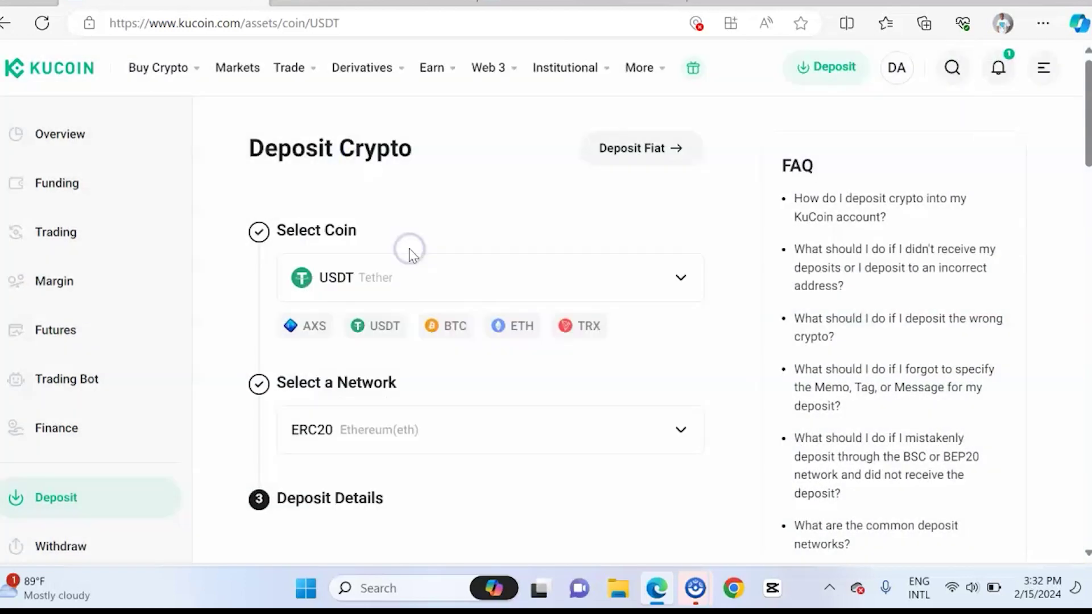
{"action": "scroll", "coordinate": [410, 252], "scroll_direction": "down", "scroll_amount": 4}
{"action": "scroll", "coordinate": [669, 329], "scroll_direction": "down", "scroll_amount": 5}
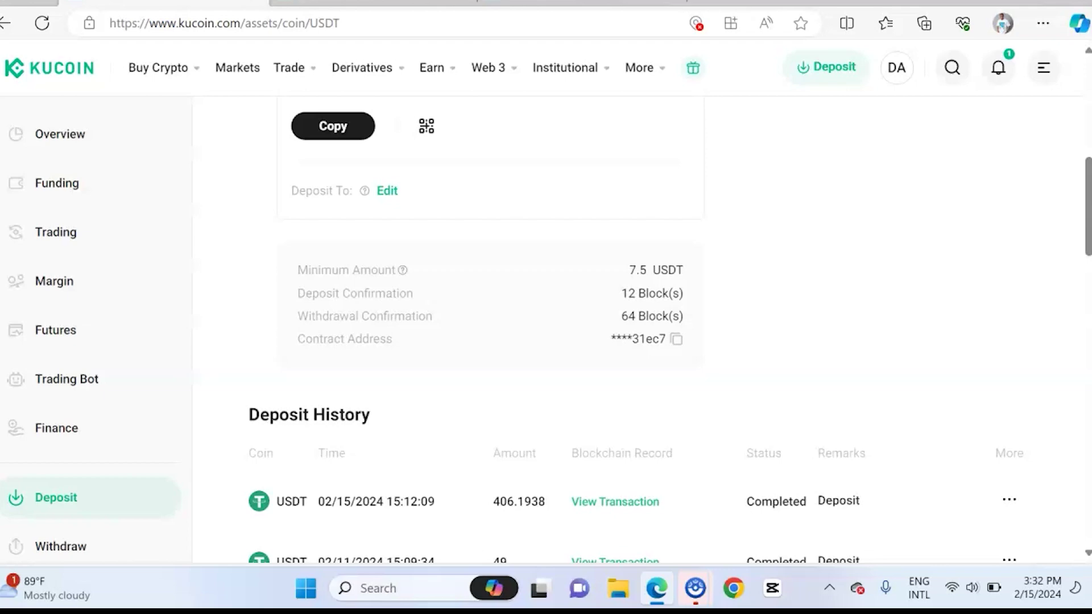
{"action": "scroll", "coordinate": [669, 329], "scroll_direction": "up", "scroll_amount": 10}
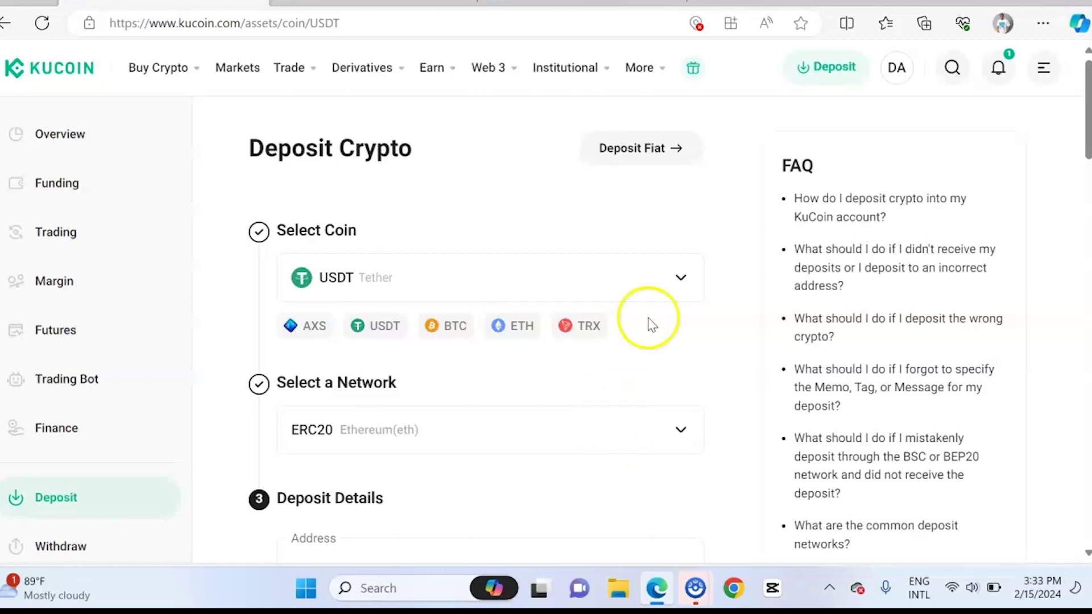
Go back to the asset overview, open the crypto withdrawal form, and select USDT as the coin to withdraw.
{"action": "left_click", "coordinate": [6, 23]}
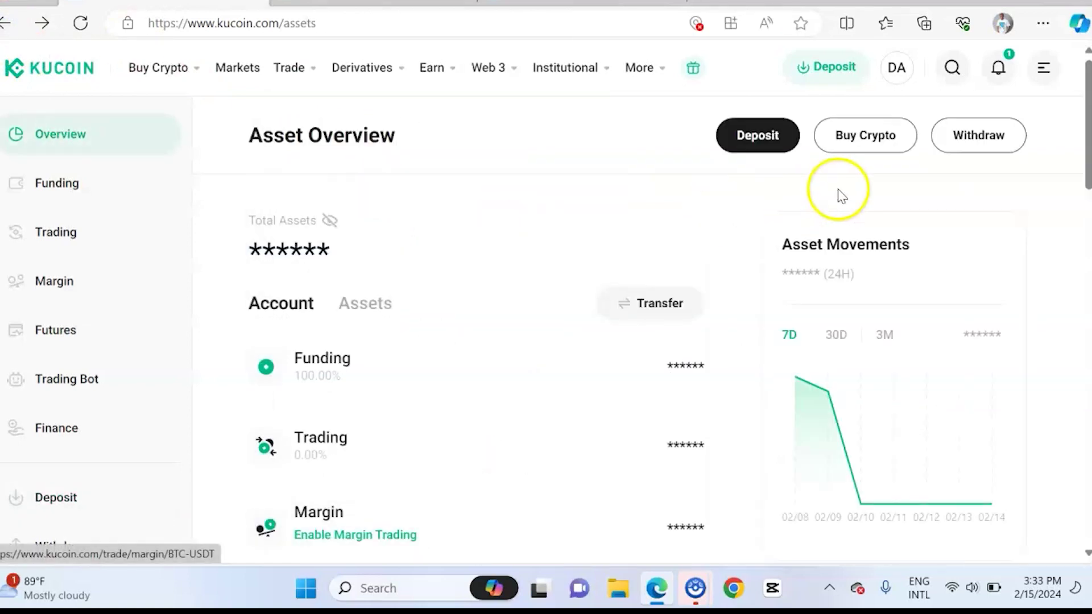
{"action": "left_click", "coordinate": [989, 145]}
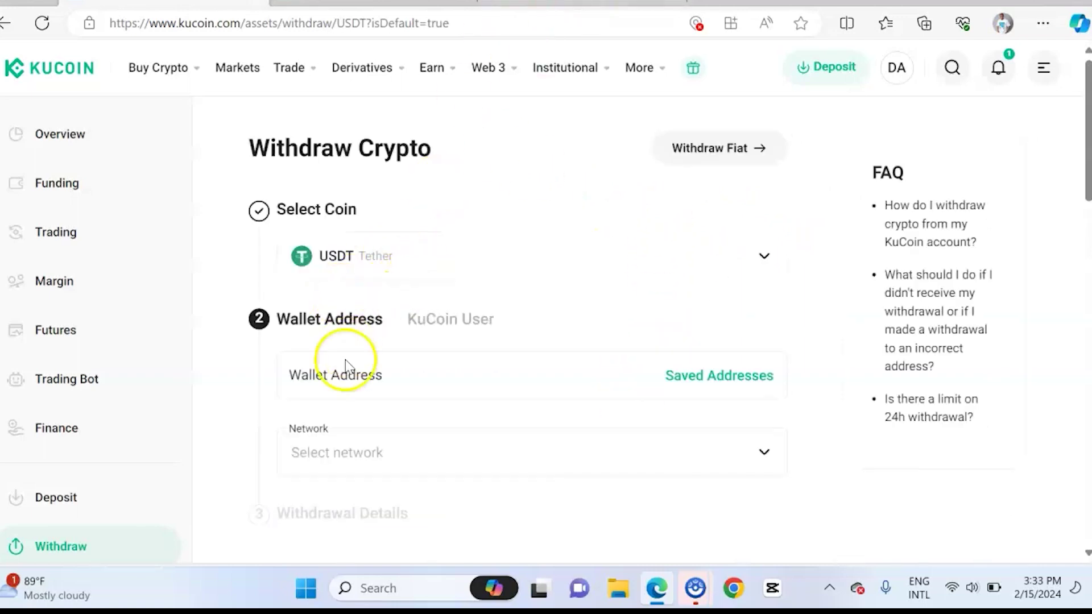
{"action": "left_click", "coordinate": [413, 264]}
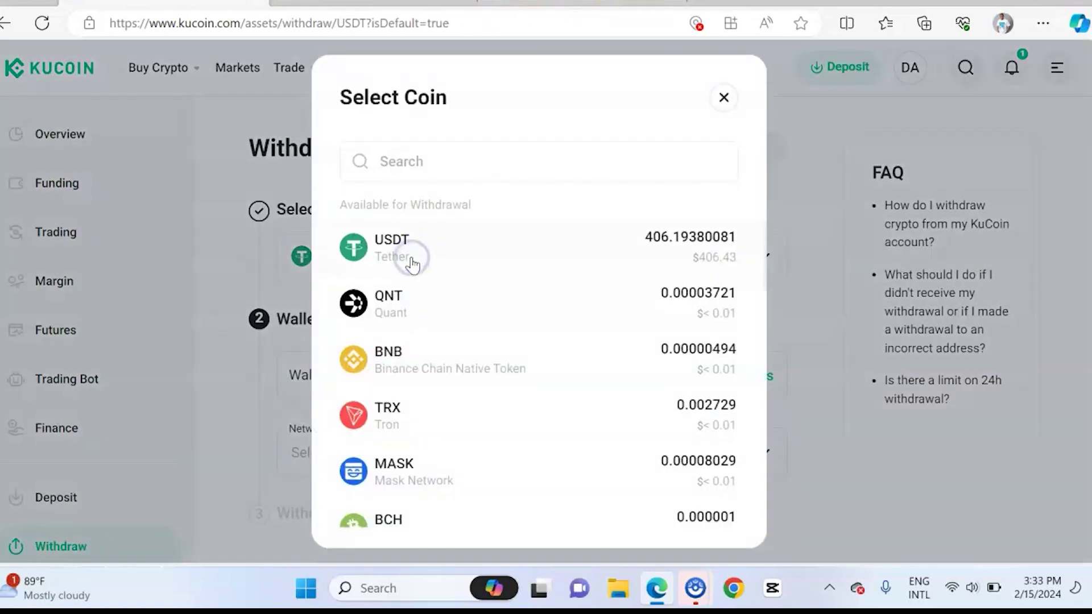
{"action": "left_click", "coordinate": [412, 263]}
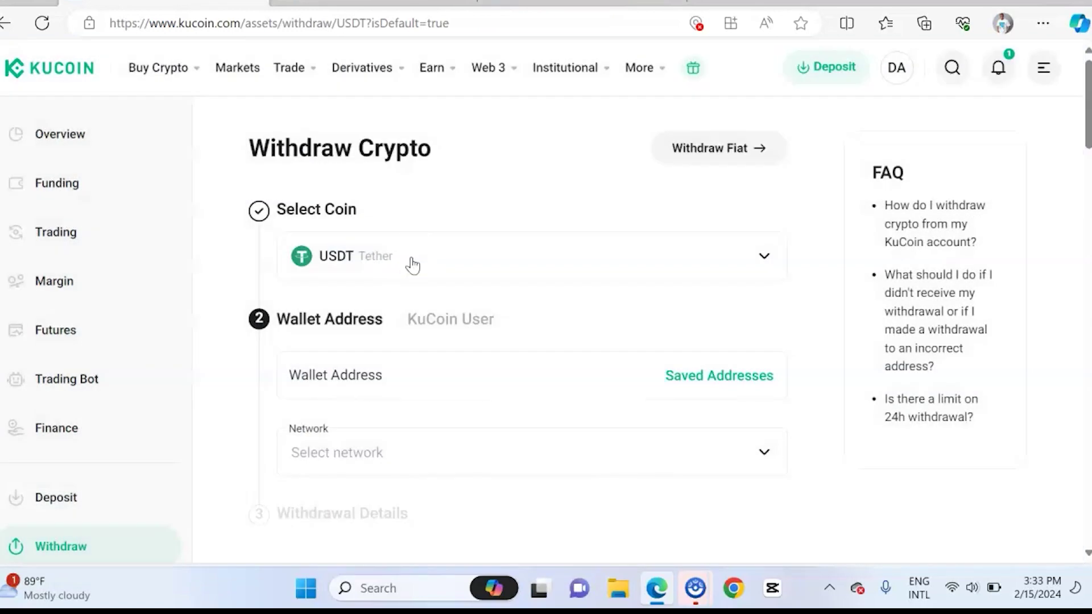
{"action": "left_click", "coordinate": [380, 370]}
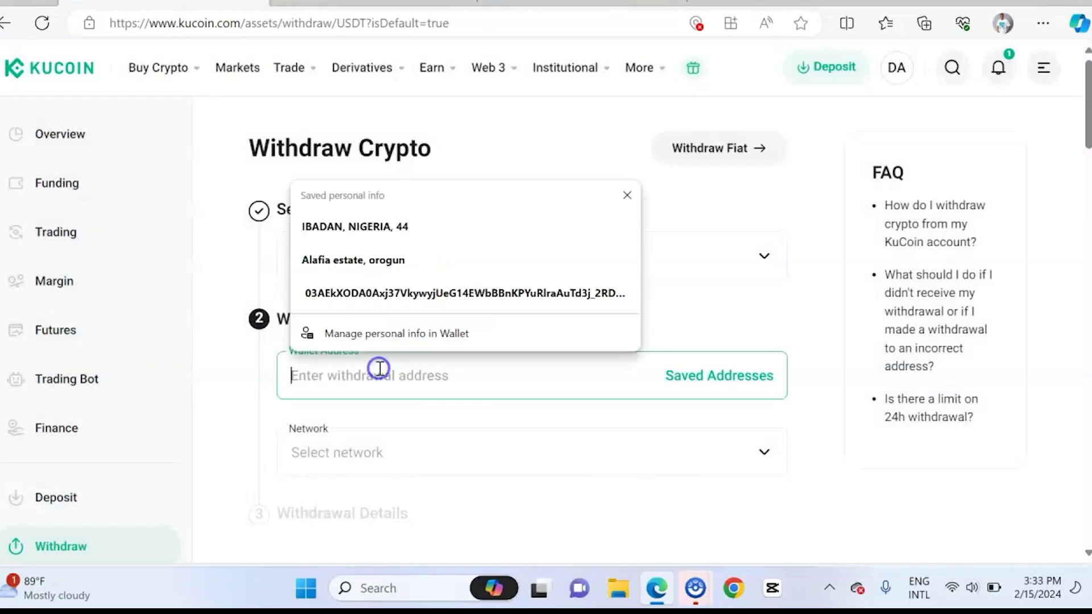
{"action": "left_click", "coordinate": [171, 385]}
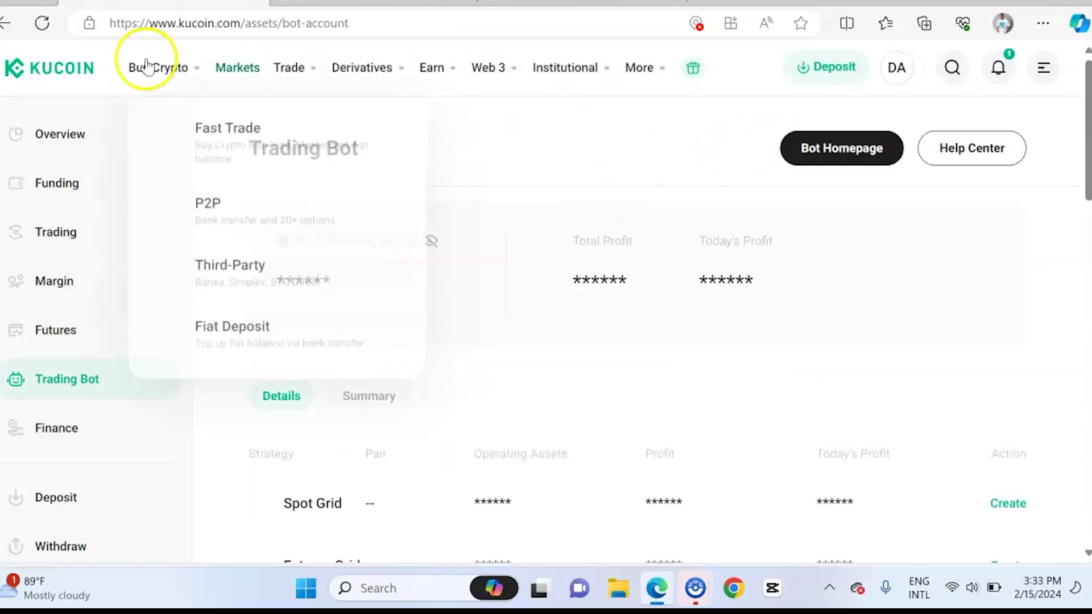
Return to the USDT withdrawal form, skipping the Google Authenticator setup, and examine the recent withdrawals.
{"action": "left_click", "coordinate": [7, 23]}
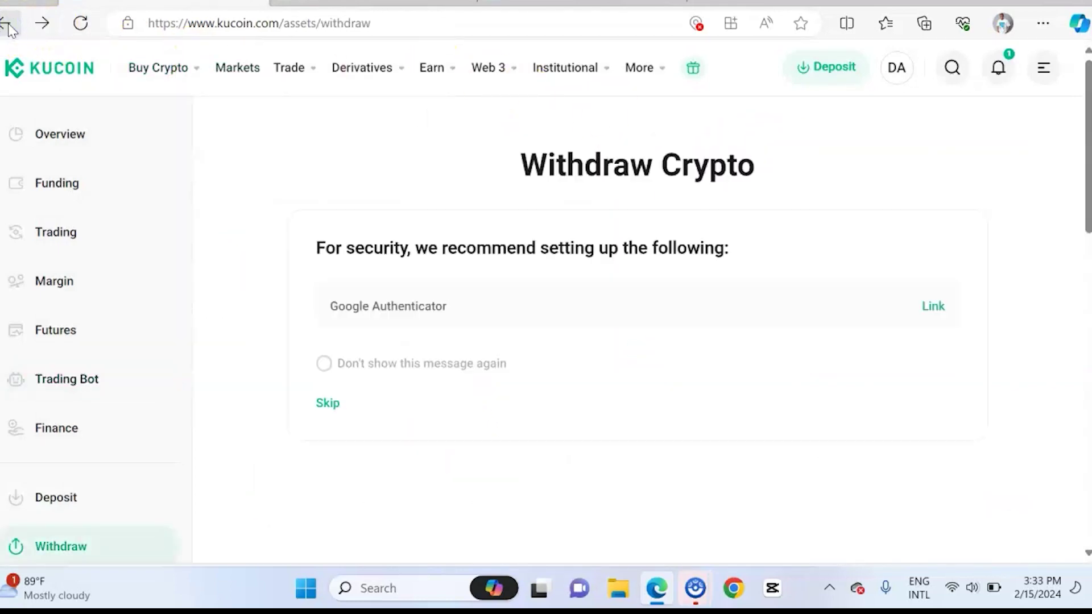
{"action": "left_click", "coordinate": [326, 402]}
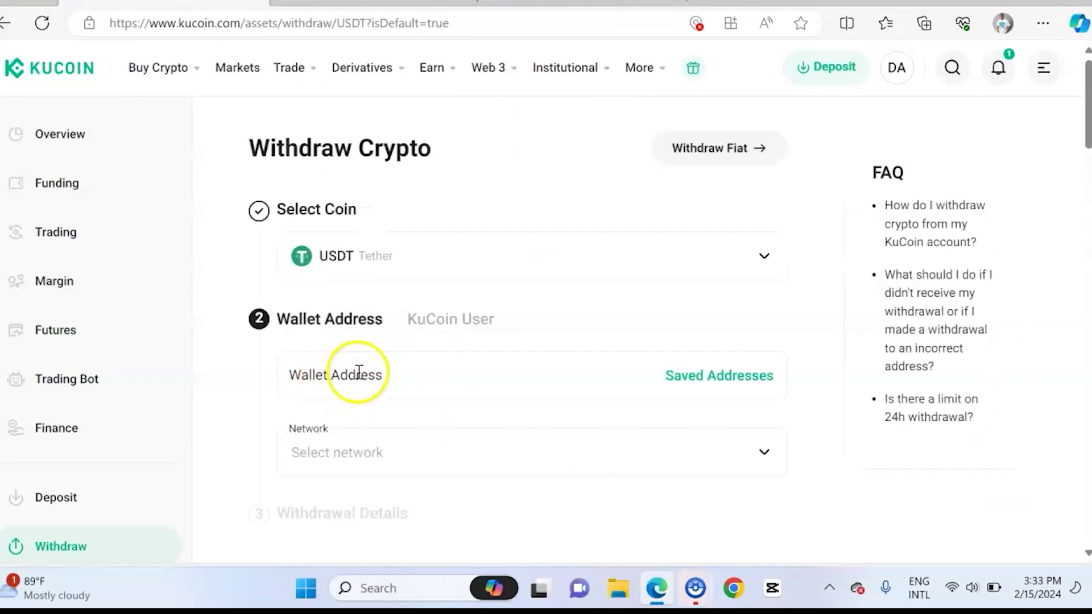
{"action": "scroll", "coordinate": [453, 429], "scroll_direction": "down", "scroll_amount": 2}
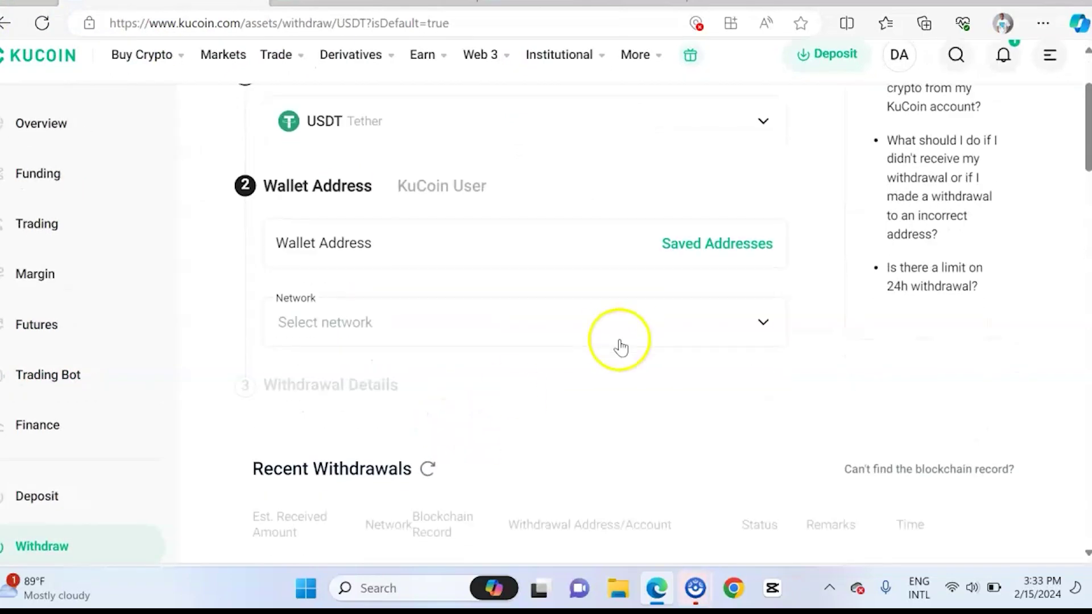
{"action": "scroll", "coordinate": [614, 344], "scroll_direction": "down", "scroll_amount": 3}
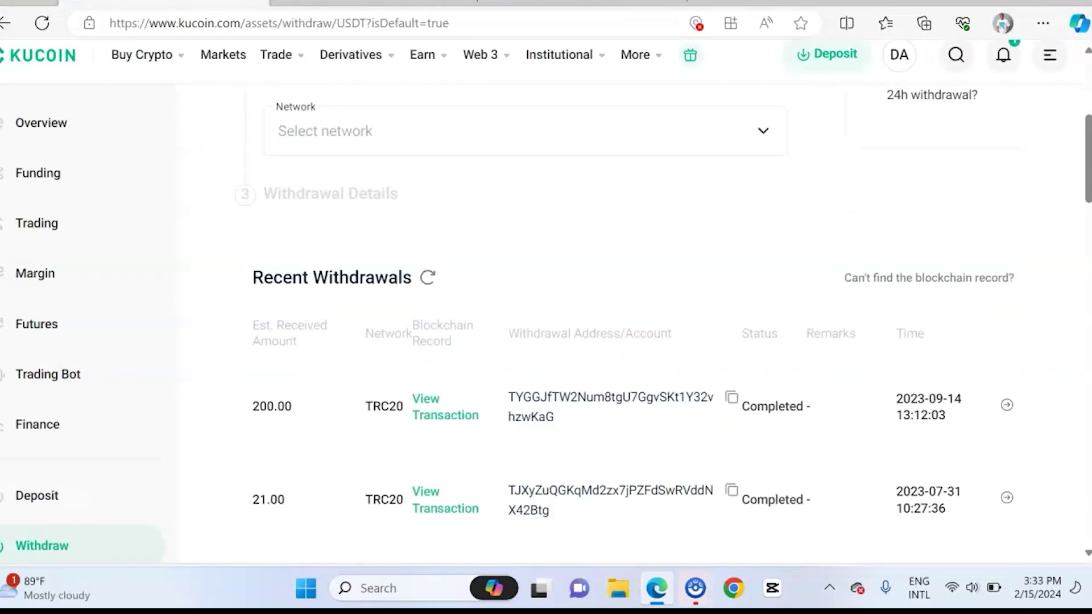
{"action": "scroll", "coordinate": [546, 318], "scroll_direction": "up", "scroll_amount": 5}
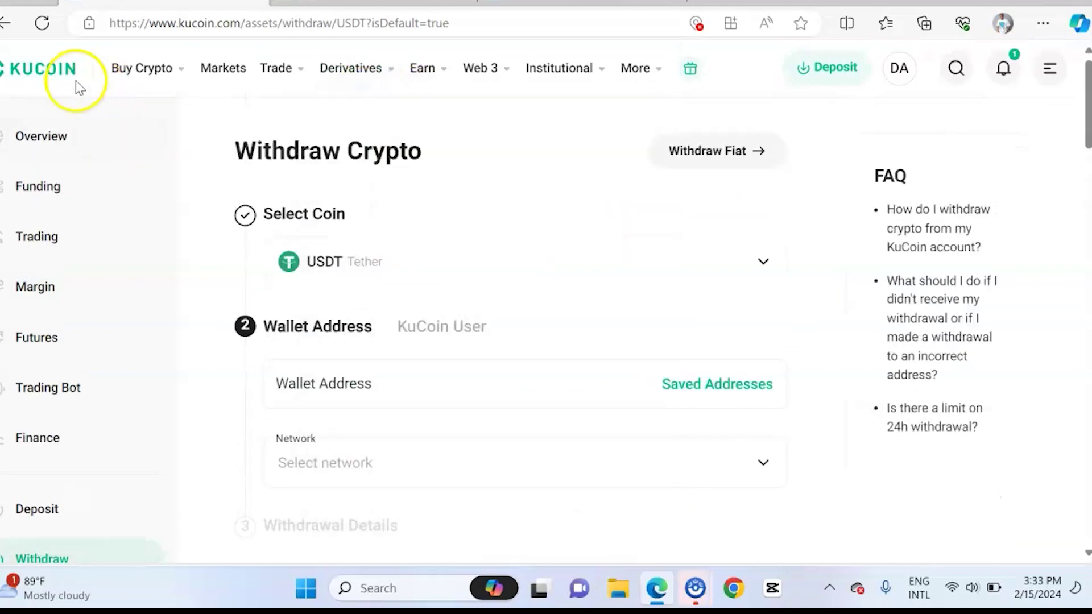
Return to the KuCoin home page and open Spot Trading for the BTC/USDT pair.
{"action": "left_click", "coordinate": [62, 71]}
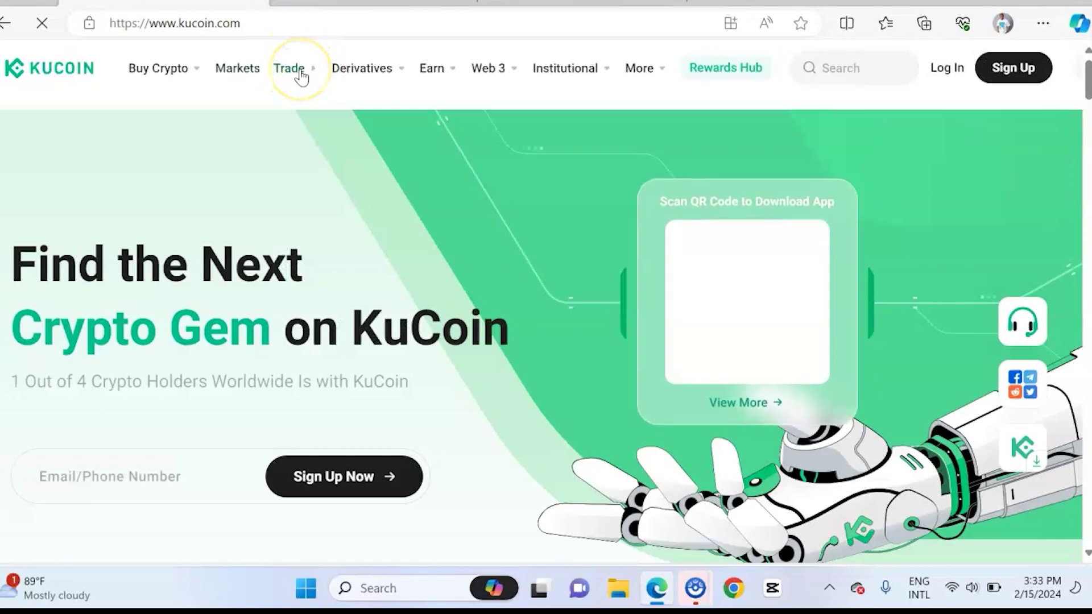
{"action": "mouse_move", "coordinate": [301, 76]}
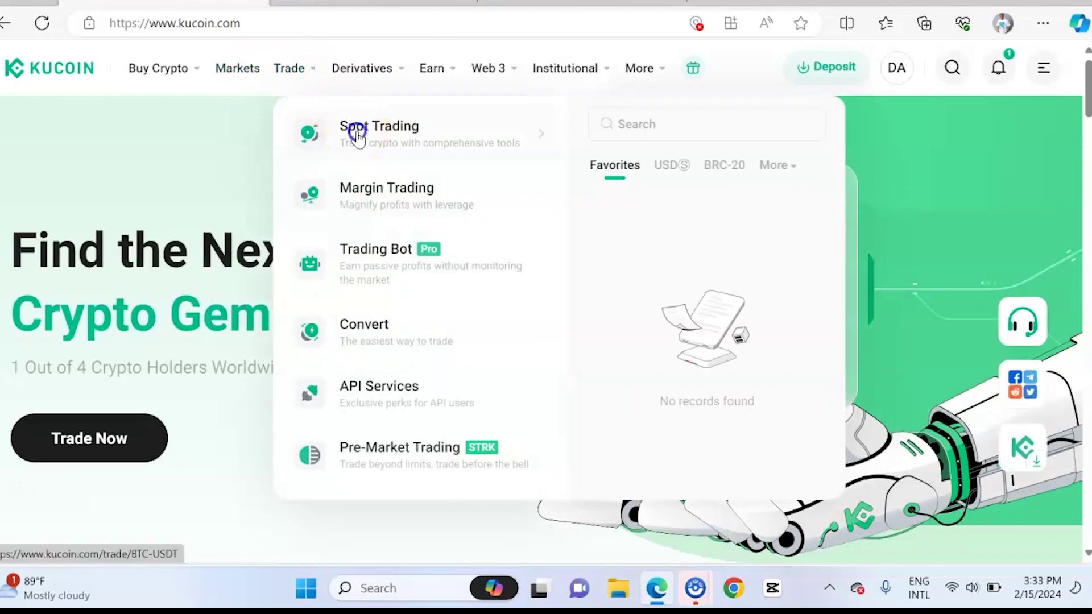
{"action": "left_click", "coordinate": [356, 132]}
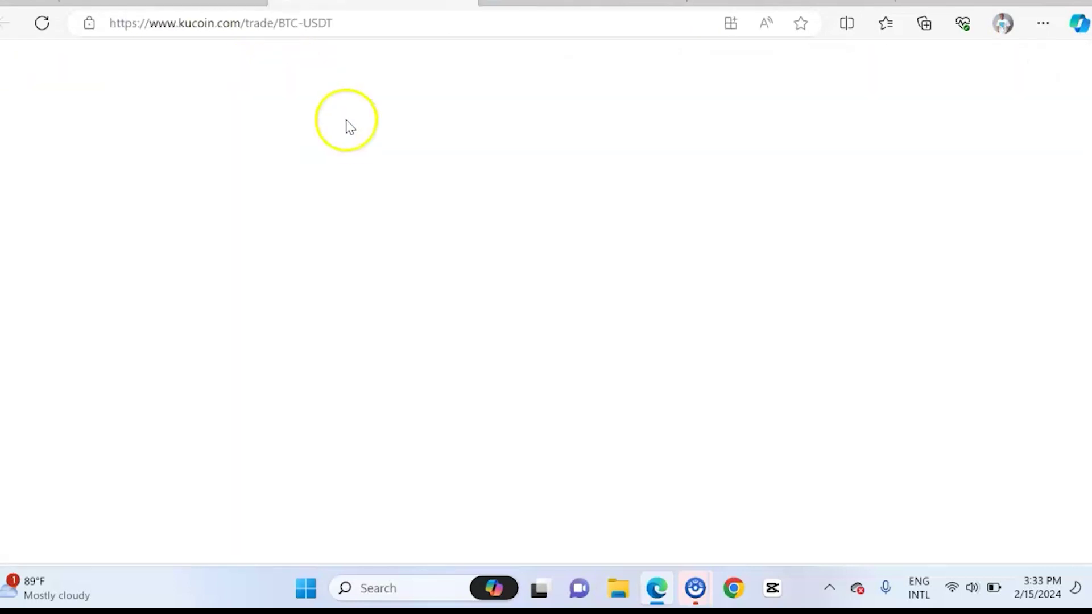
{"action": "left_click", "coordinate": [227, 2]}
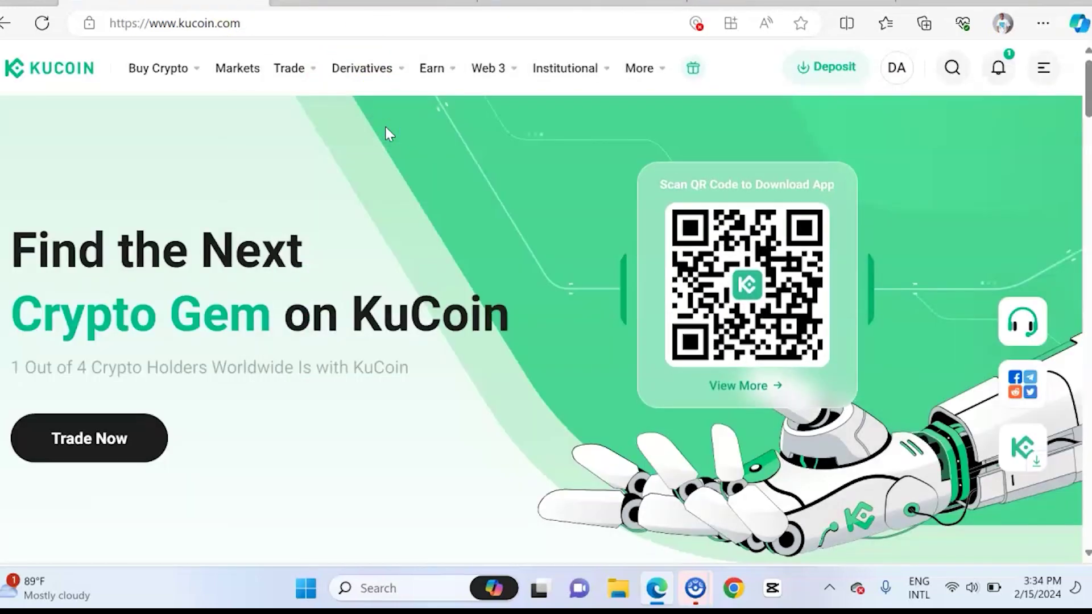
{"action": "left_click", "coordinate": [380, 2]}
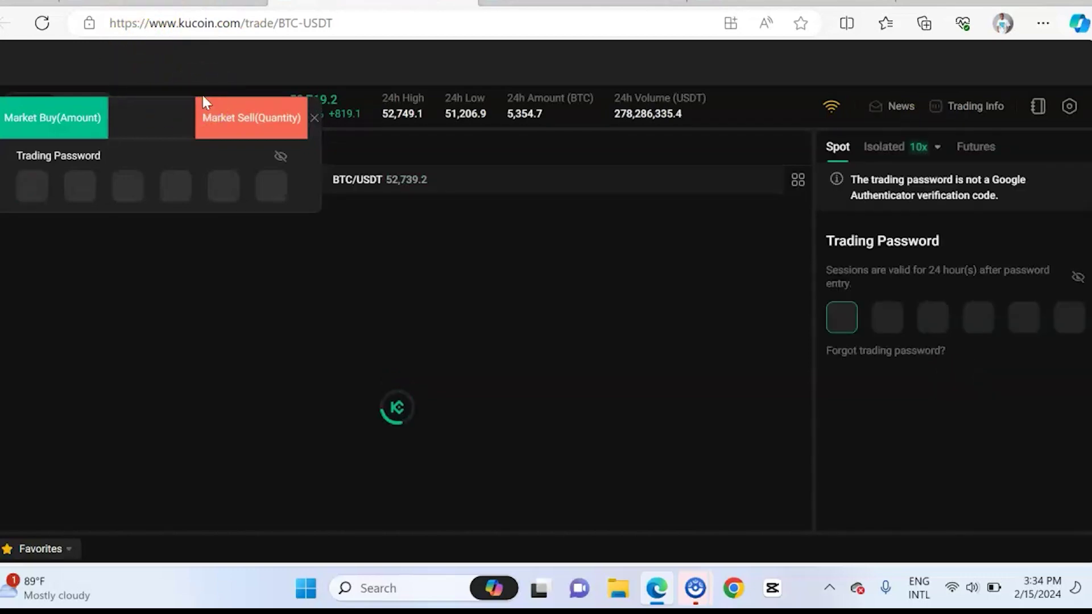
Enter the trading password to unlock BTC/USDT spot trading, and examine the chart and order form.
{"action": "left_click", "coordinate": [31, 188]}
{"action": "type", "text": "**"}
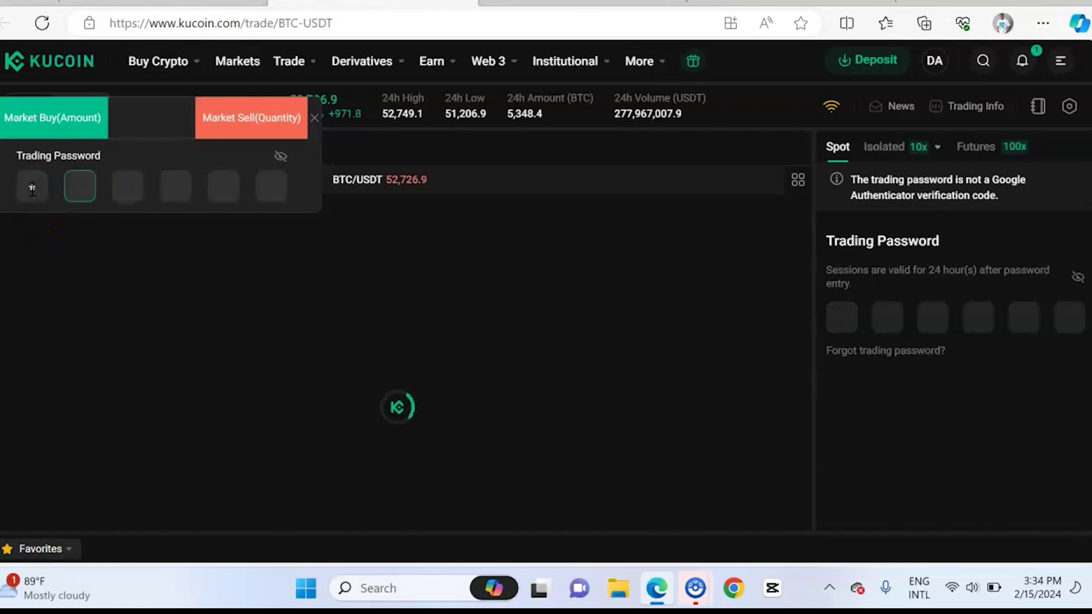
{"action": "type", "text": "****"}
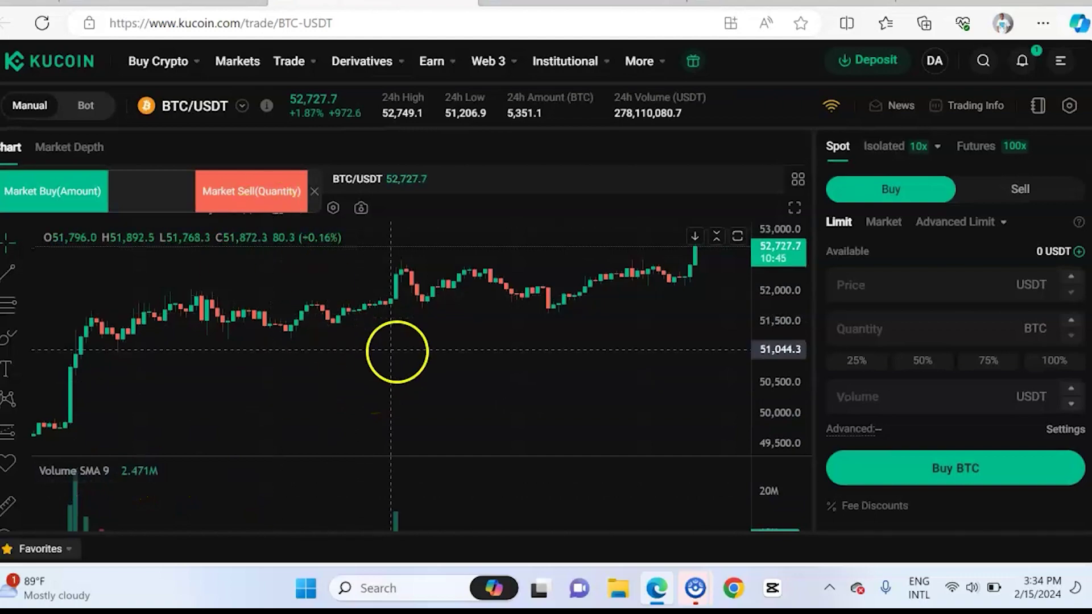
{"action": "scroll", "coordinate": [391, 213], "scroll_direction": "down", "scroll_amount": 4}
{"action": "scroll", "coordinate": [393, 215], "scroll_direction": "up", "scroll_amount": 4}
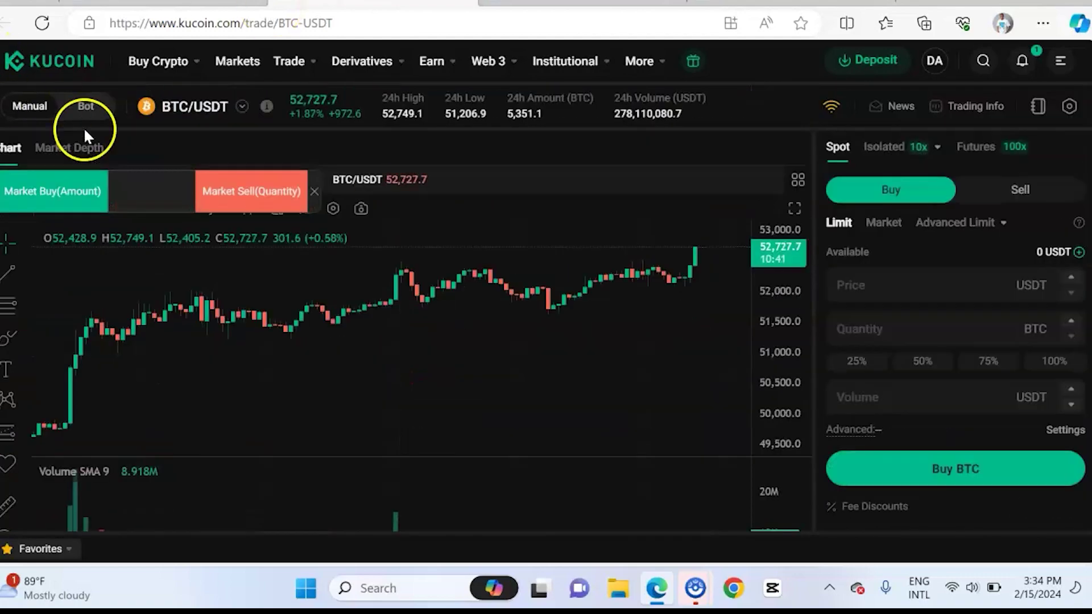
Close the floating market buy and sell bar above the BTC/USDT chart.
{"action": "left_click", "coordinate": [312, 191]}
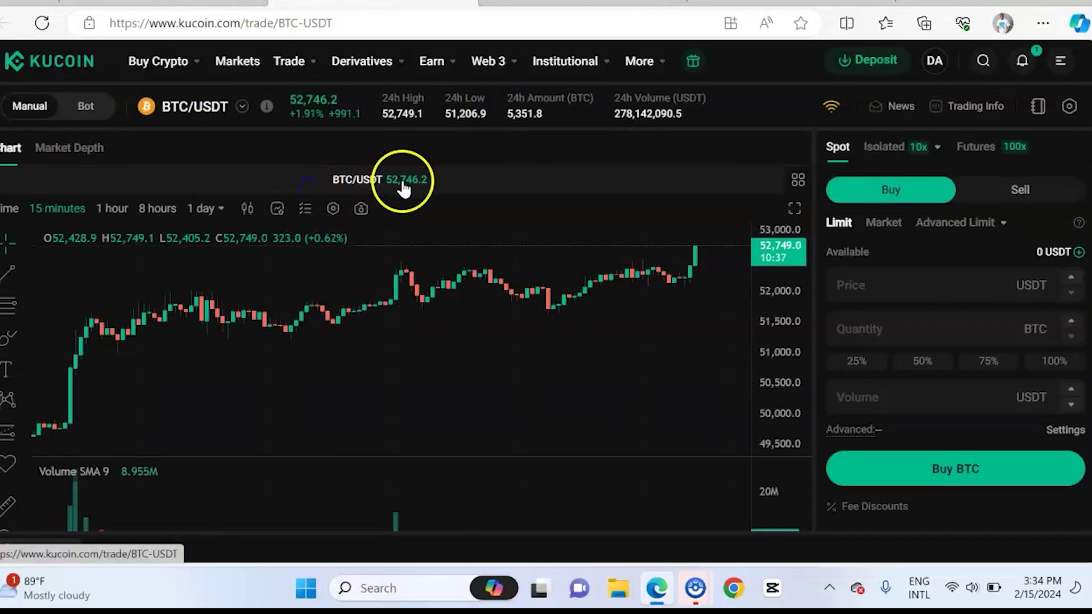
{"action": "left_click_drag", "start_coordinate": [425, 184], "coordinate": [369, 185]}
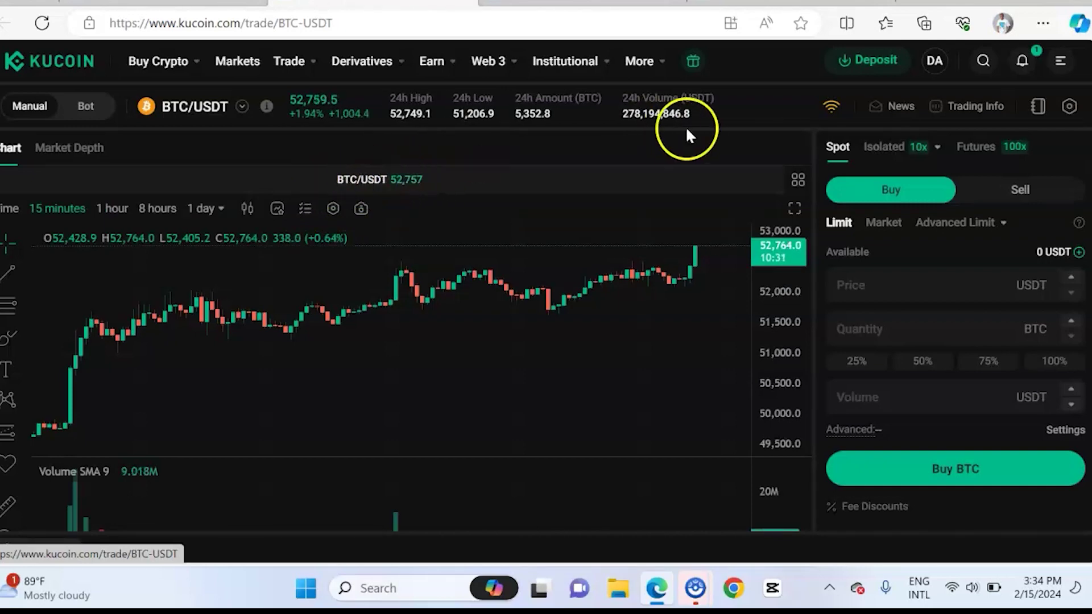
{"action": "left_click", "coordinate": [797, 181]}
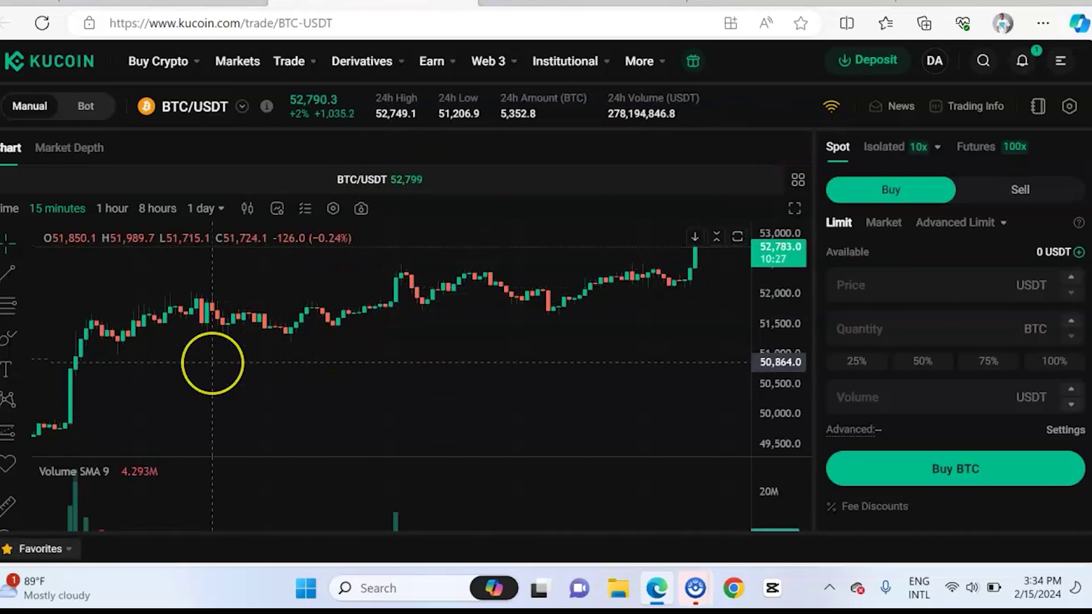
Examine the BTC/USDT price chart and its volume bars over a longer time span.
{"action": "scroll", "coordinate": [215, 362], "scroll_direction": "down", "scroll_amount": 5}
{"action": "scroll", "coordinate": [255, 353], "scroll_direction": "down", "scroll_amount": 2}
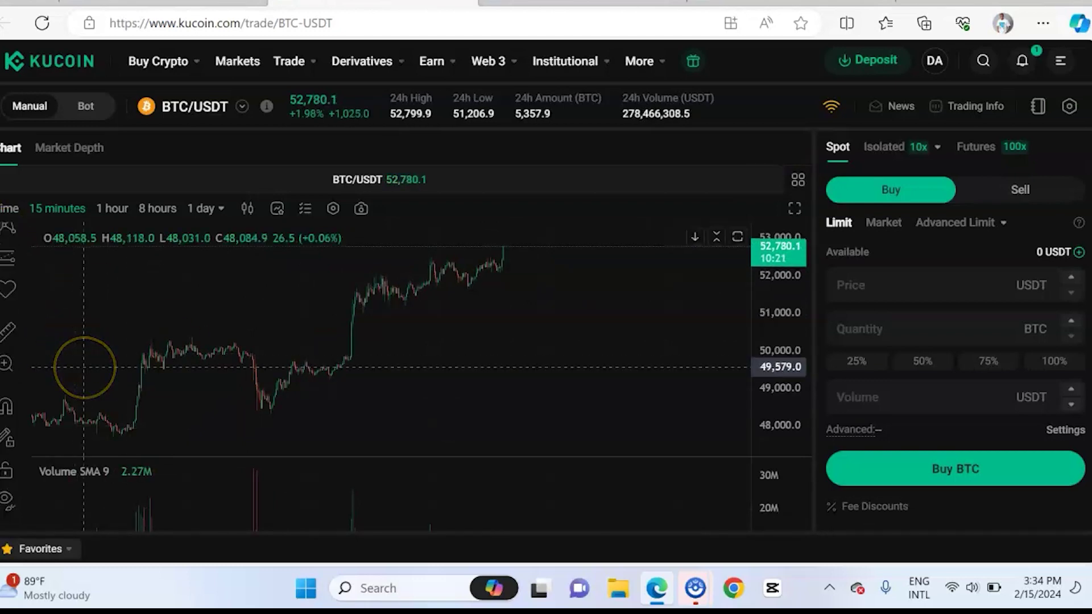
{"action": "scroll", "coordinate": [84, 367], "scroll_direction": "down", "scroll_amount": 3}
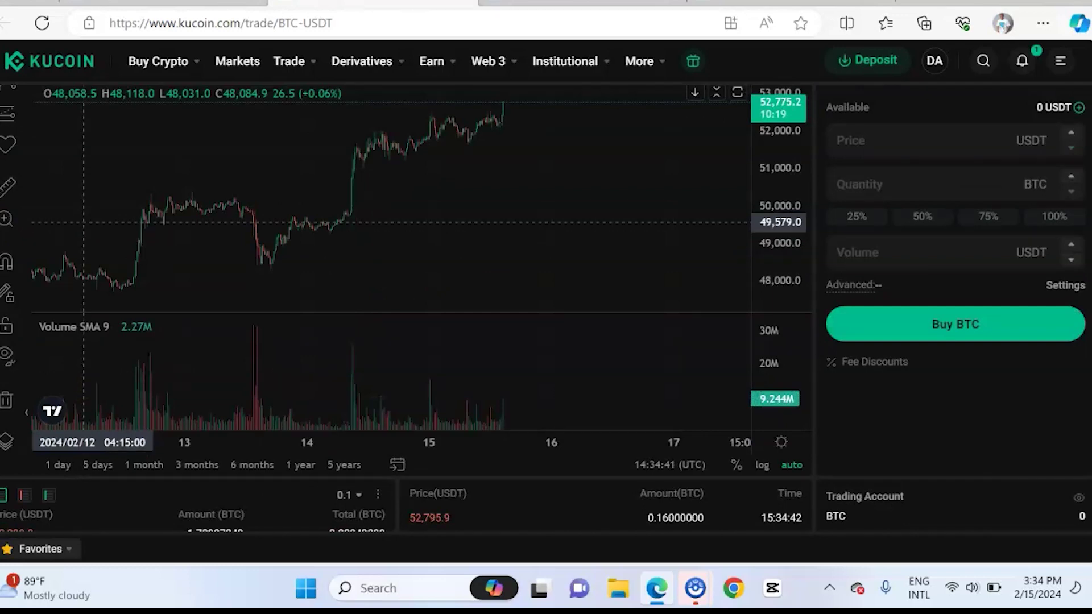
{"action": "left_click_drag", "start_coordinate": [91, 369], "coordinate": [124, 370]}
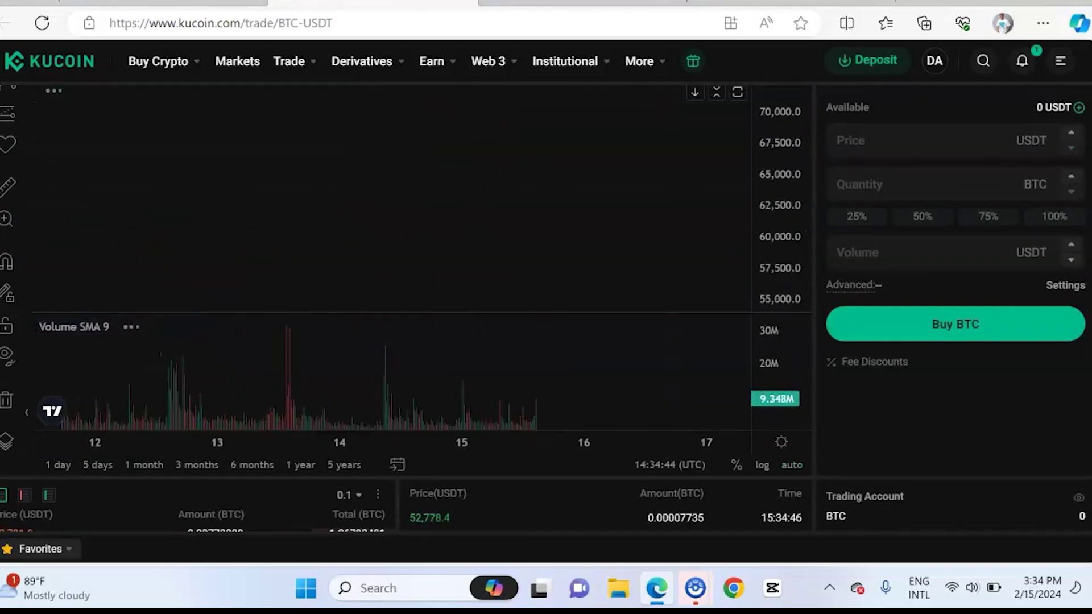
{"action": "mouse_move", "coordinate": [158, 61]}
{"action": "left_click_drag", "start_coordinate": [195, 246], "coordinate": [507, 203]}
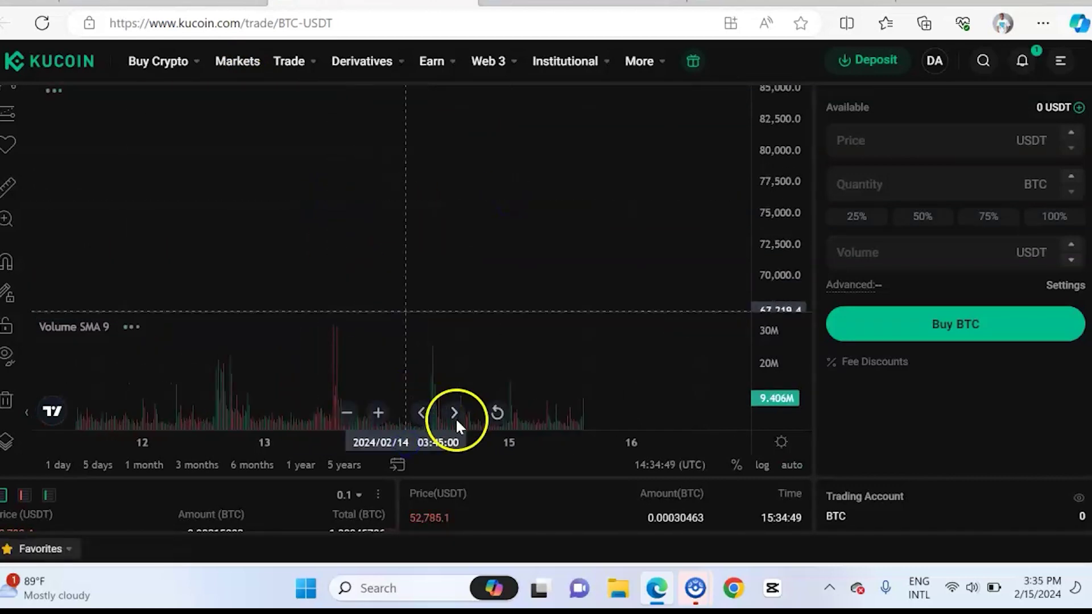
{"action": "scroll", "coordinate": [456, 419], "scroll_direction": "up", "scroll_amount": 2}
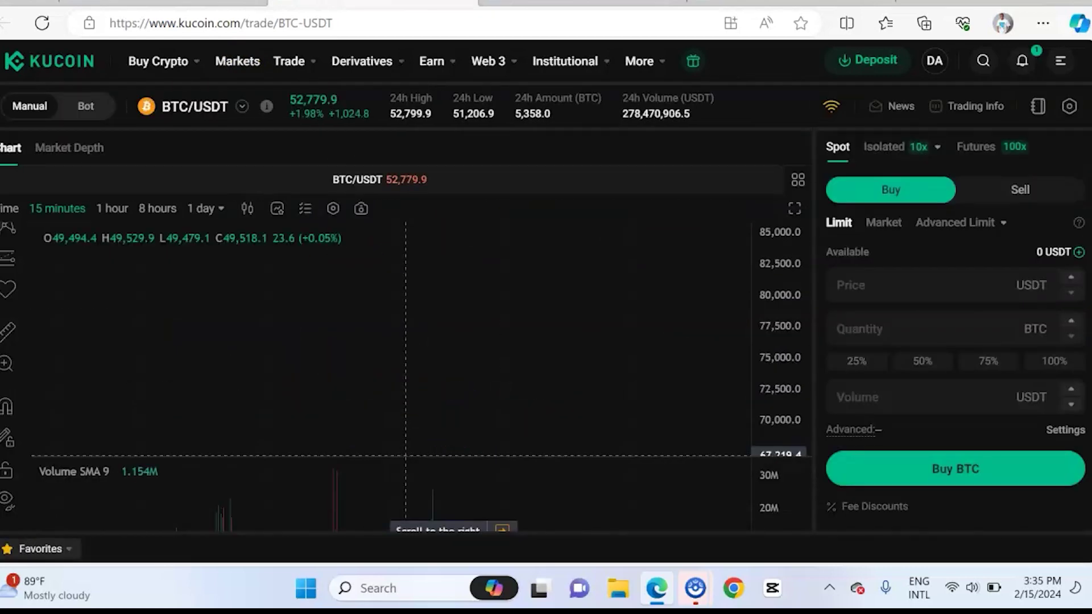
{"action": "left_click", "coordinate": [237, 373]}
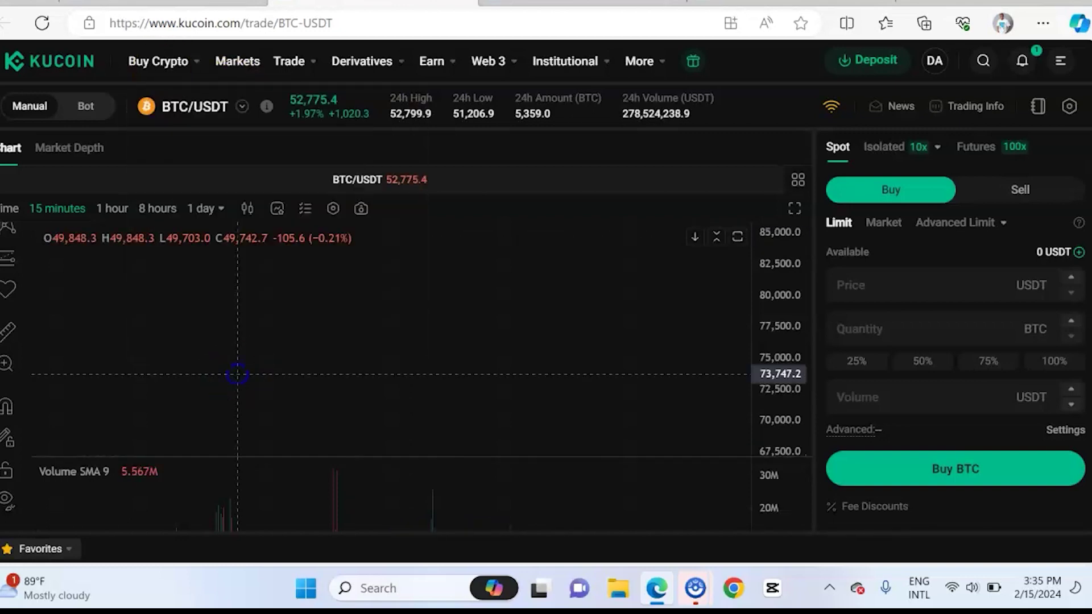
Open the list of trading pairs, examine its coin search and the available pairs, and close it.
{"action": "left_click", "coordinate": [243, 113]}
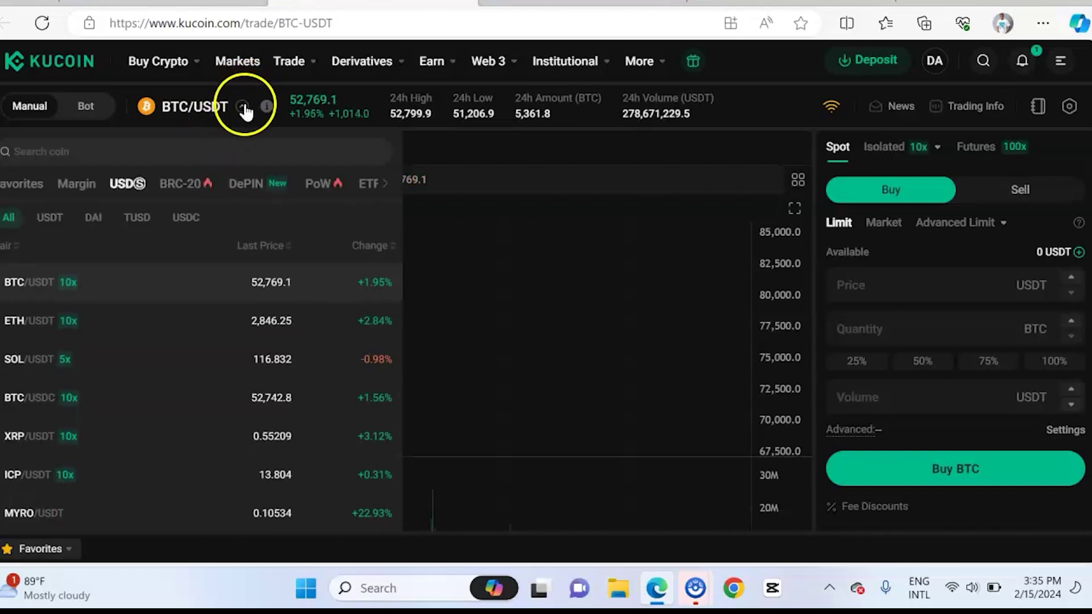
{"action": "left_click", "coordinate": [180, 152]}
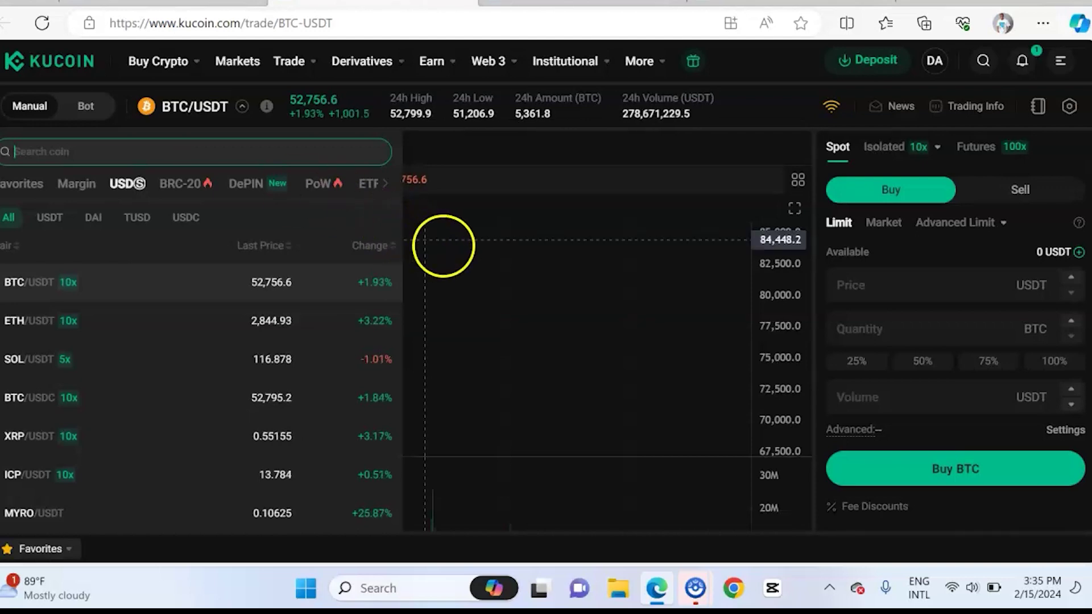
{"action": "left_click", "coordinate": [456, 246]}
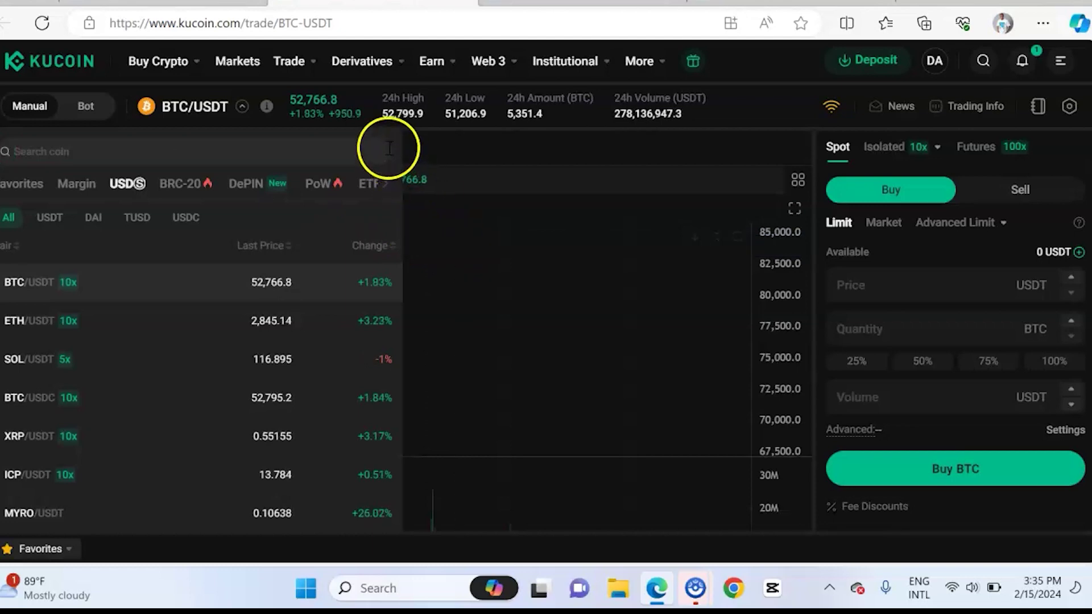
{"action": "left_click", "coordinate": [664, 145]}
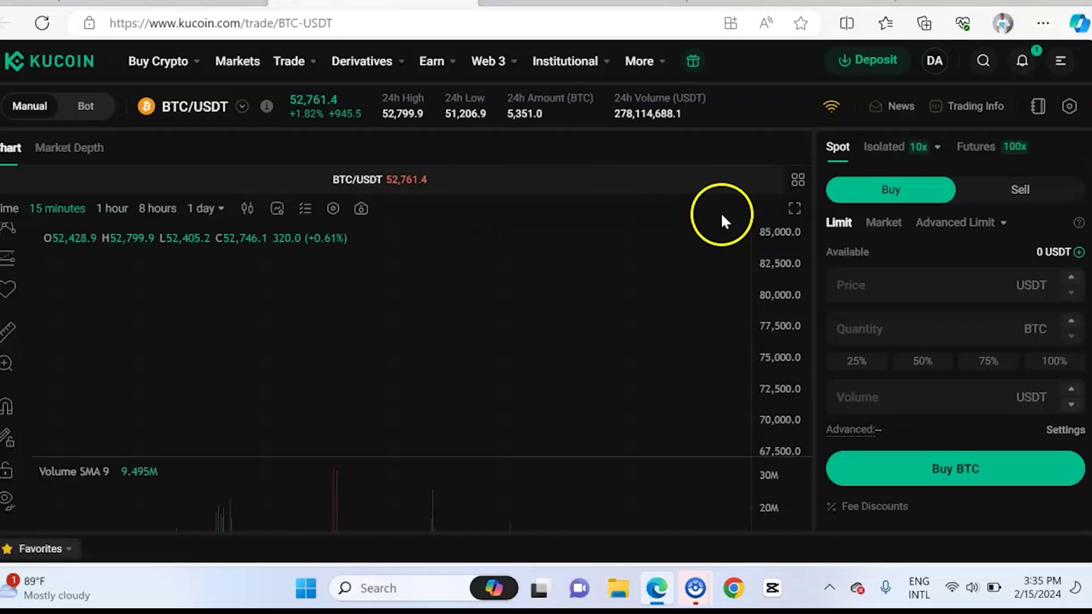
Examine the order book, recent trades, account balances and open orders below the BTC/USDT chart.
{"action": "left_click_drag", "start_coordinate": [333, 282], "coordinate": [465, 268]}
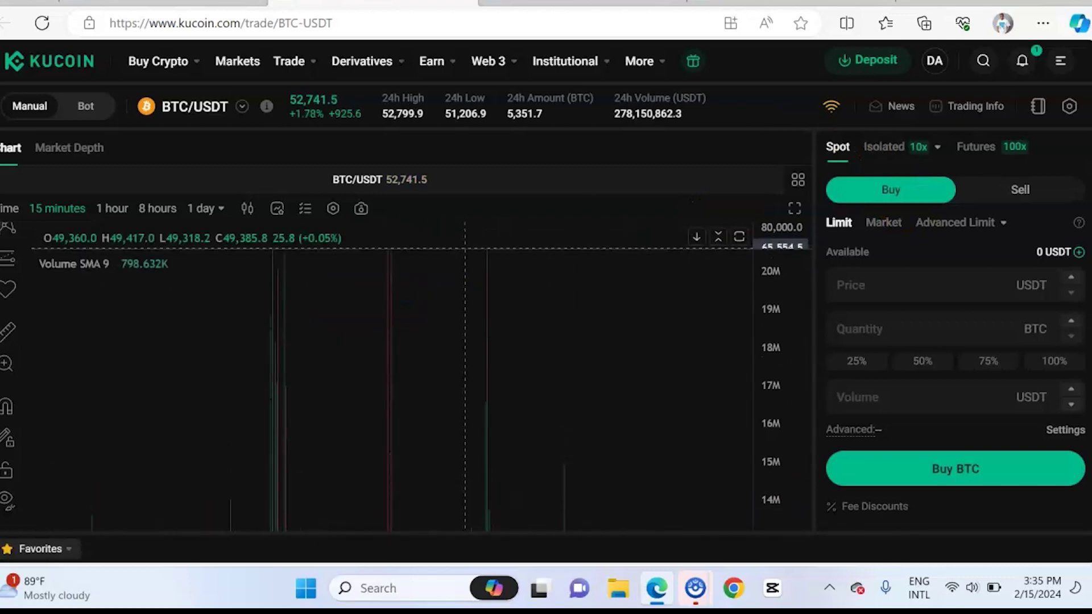
{"action": "scroll", "coordinate": [465, 268], "scroll_direction": "down", "scroll_amount": 5}
{"action": "scroll", "coordinate": [465, 268], "scroll_direction": "down", "scroll_amount": 1}
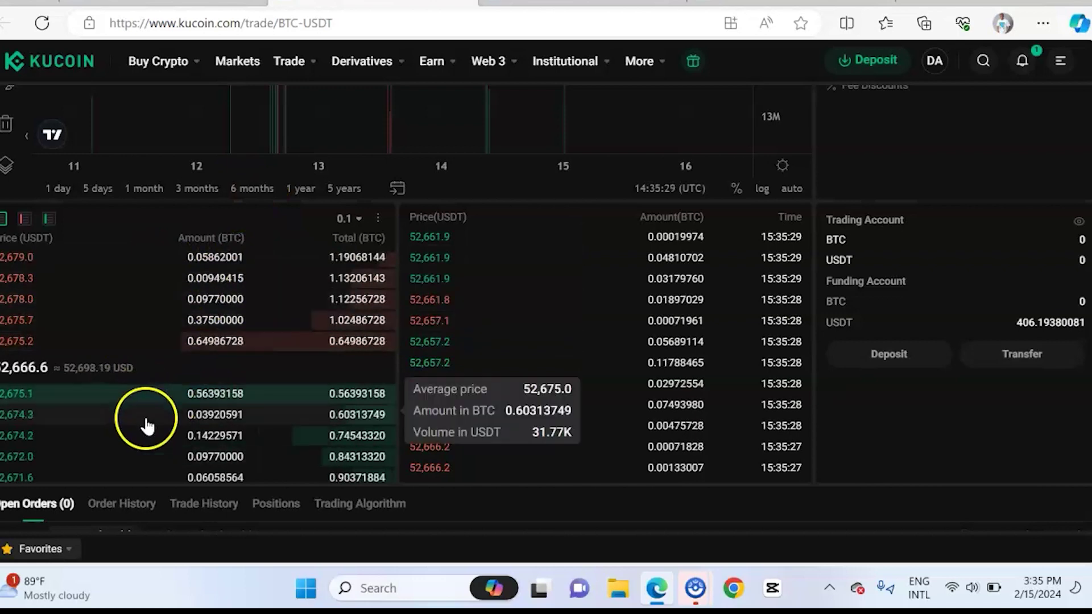
{"action": "scroll", "coordinate": [195, 355], "scroll_direction": "down", "scroll_amount": 1}
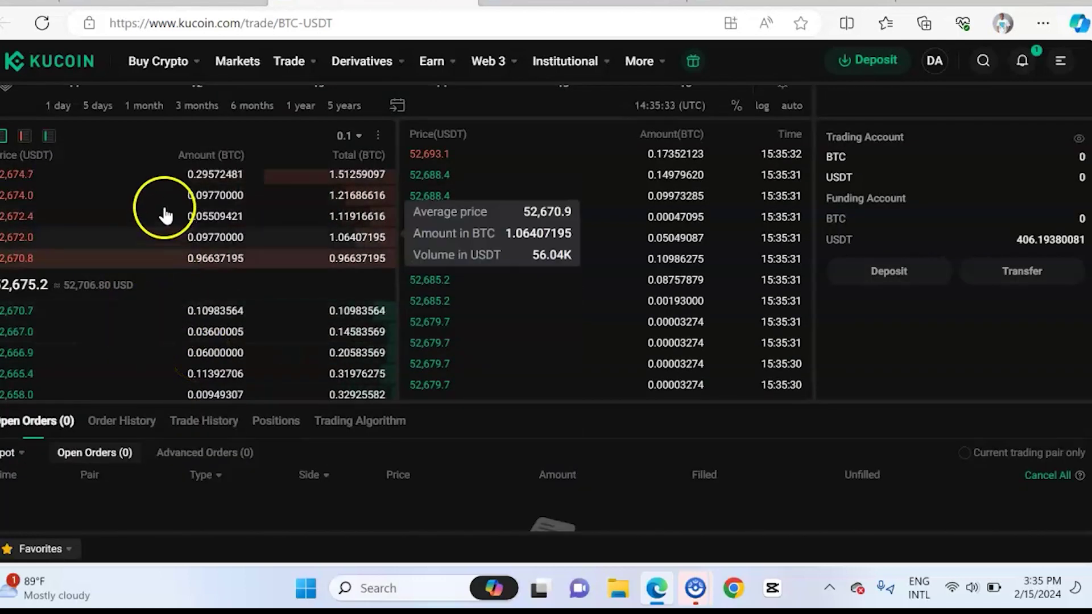
{"action": "scroll", "coordinate": [441, 253], "scroll_direction": "up", "scroll_amount": 5}
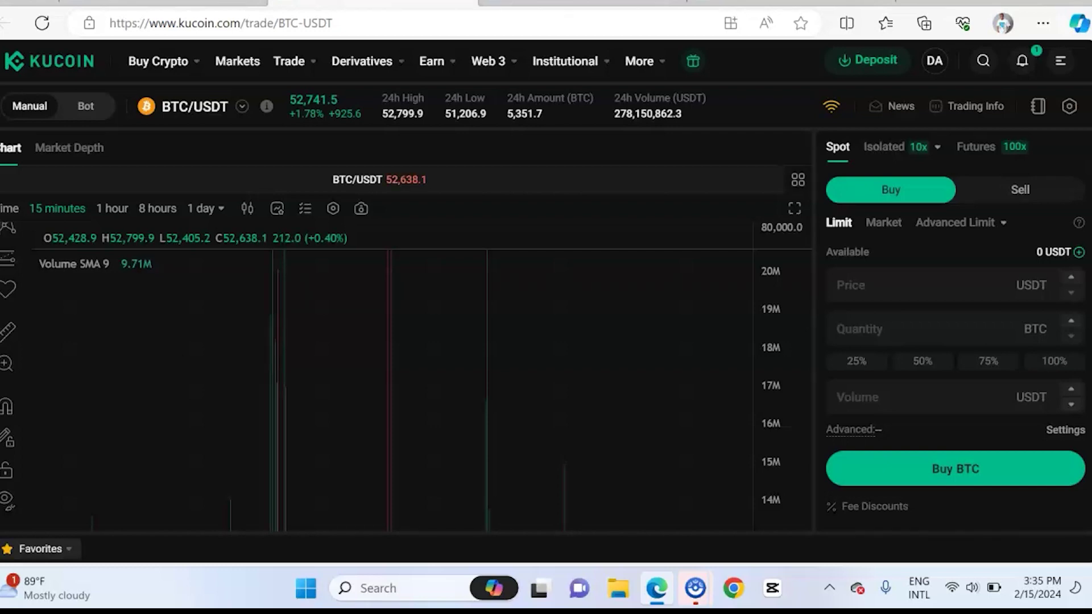
Compare the Limit and Market order types for buying BTC, leaving Market selected.
{"action": "left_click", "coordinate": [883, 222]}
{"action": "left_click", "coordinate": [849, 225]}
{"action": "left_click", "coordinate": [941, 225]}
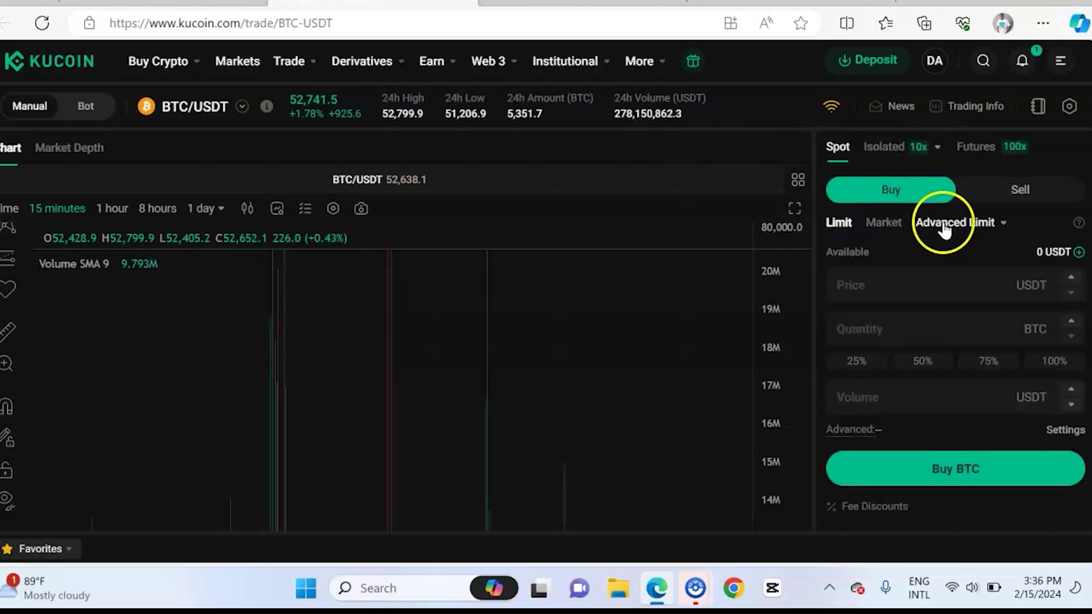
{"action": "left_click", "coordinate": [883, 223]}
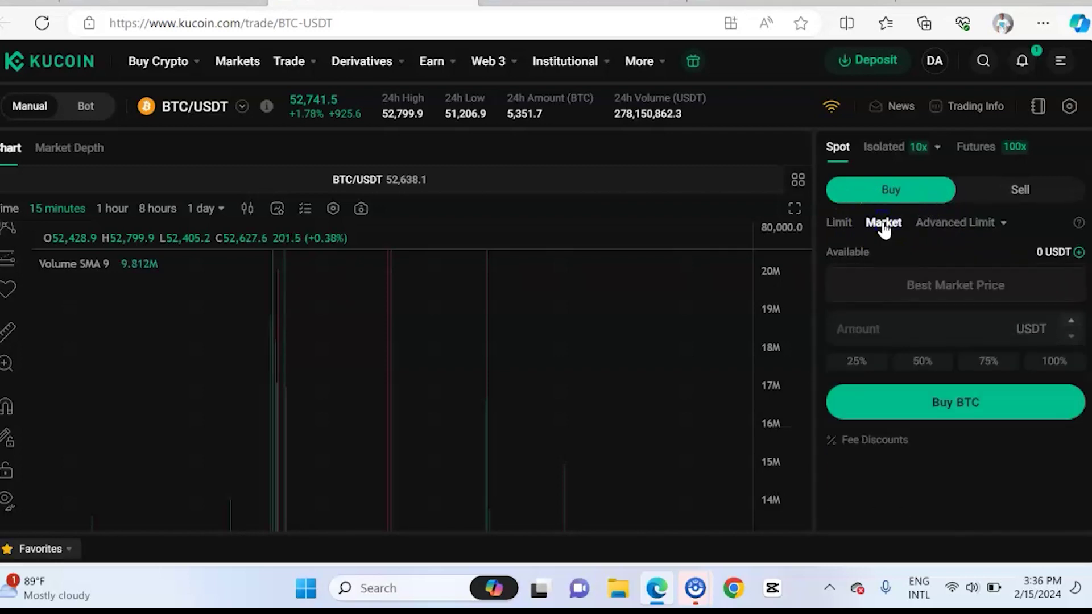
{"action": "left_click", "coordinate": [850, 231]}
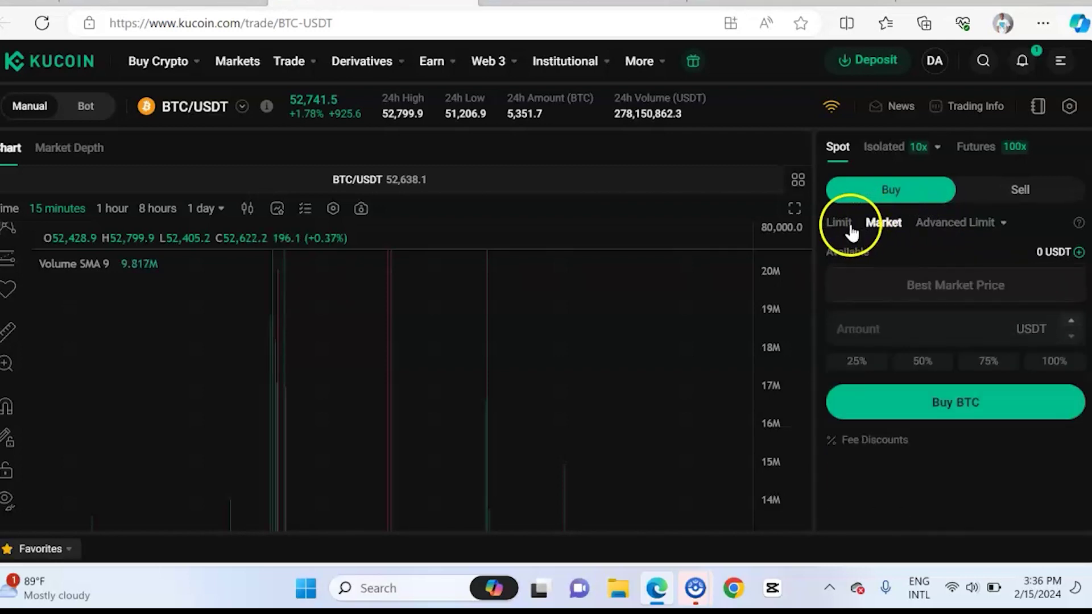
{"action": "left_click", "coordinate": [871, 227]}
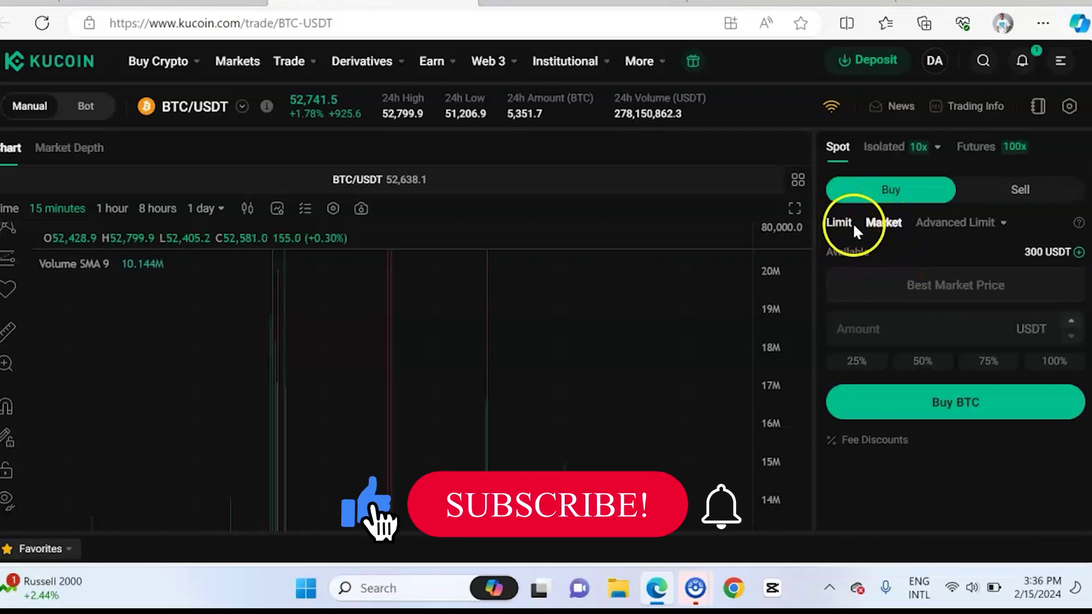
Check the Sell side of the market order form and return to the Buy side.
{"action": "left_click", "coordinate": [992, 200]}
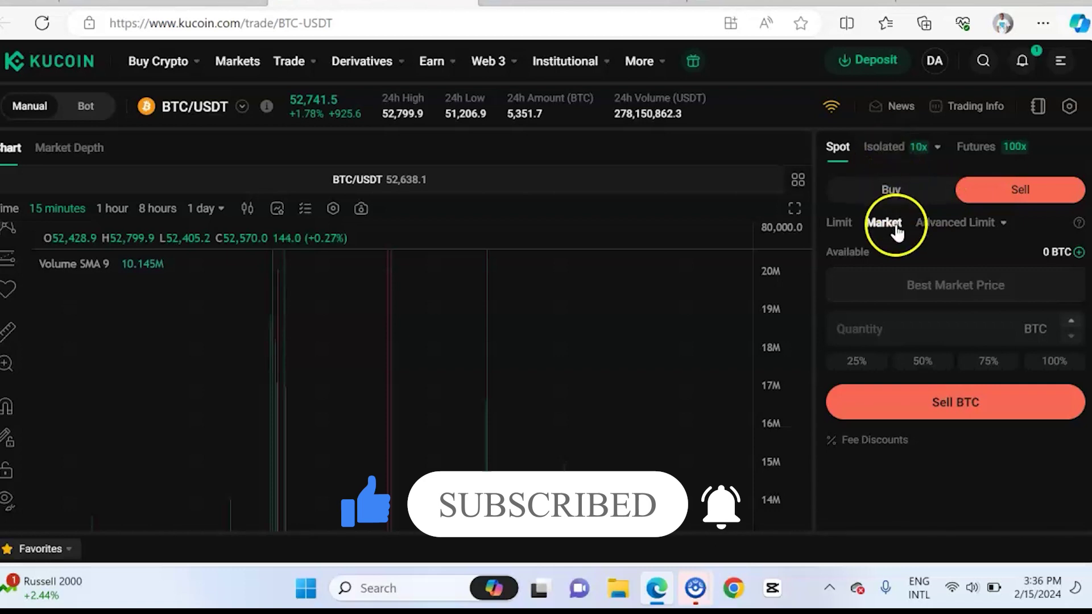
{"action": "left_click", "coordinate": [874, 203]}
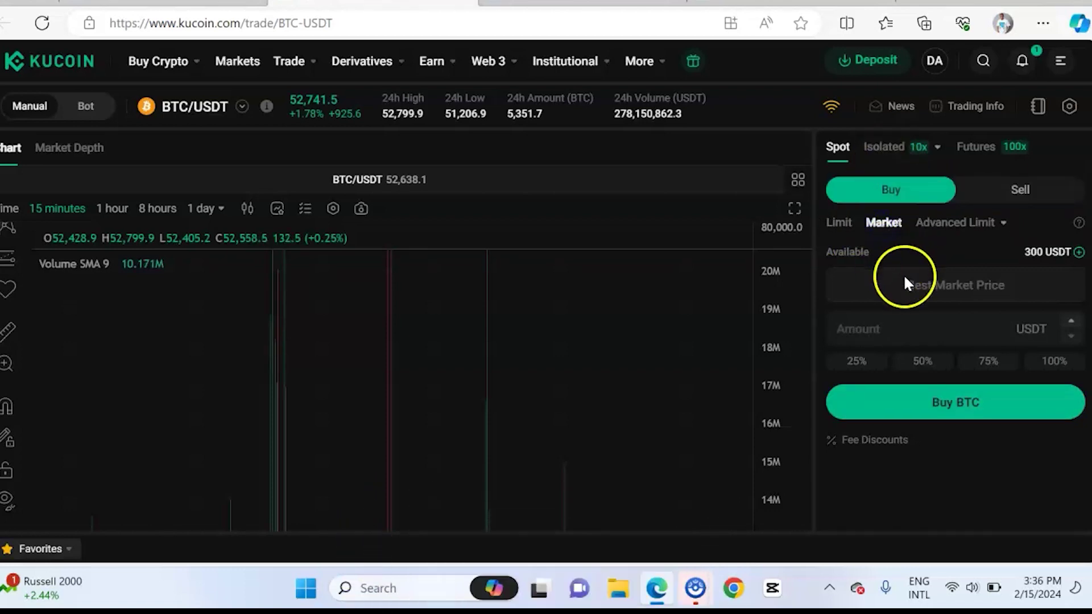
{"action": "left_click", "coordinate": [931, 289]}
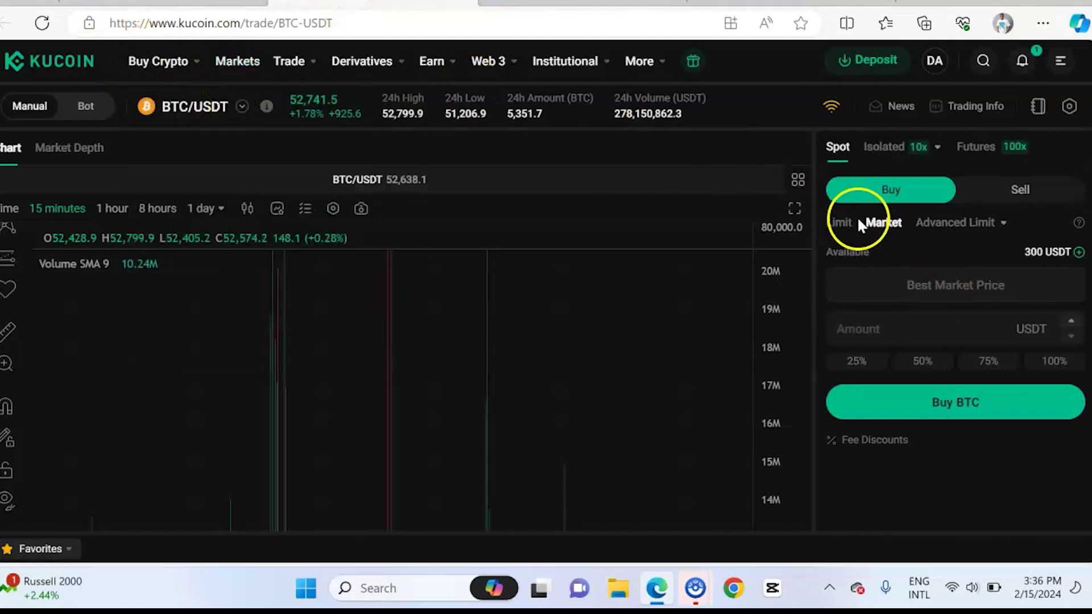
Place a market order to buy BTC with 30 USDT and dismiss the order notification.
{"action": "left_click", "coordinate": [906, 330]}
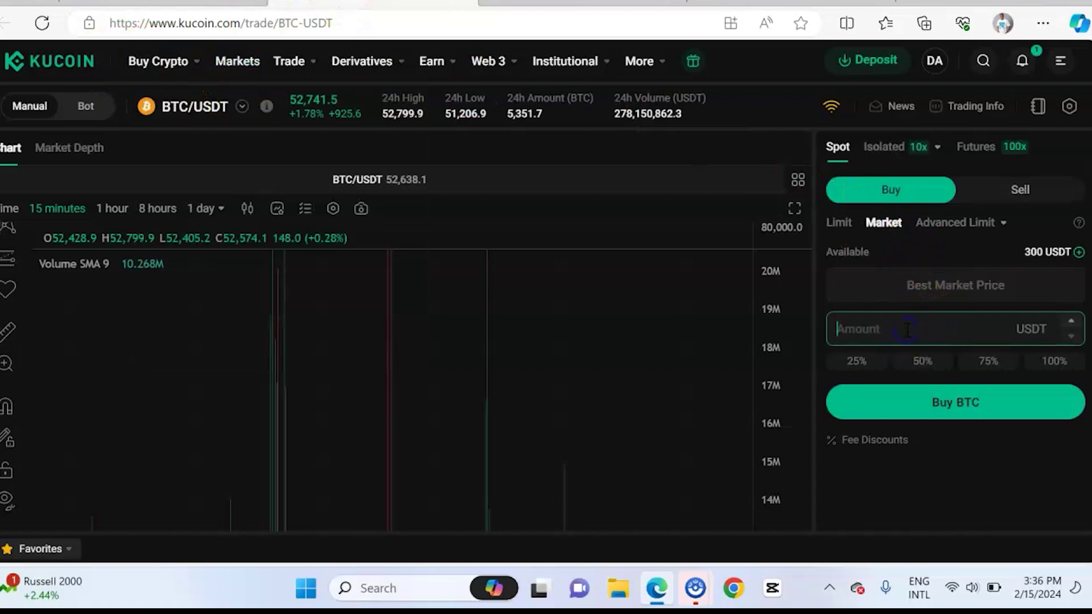
{"action": "type", "text": "30"}
{"action": "left_click", "coordinate": [946, 403]}
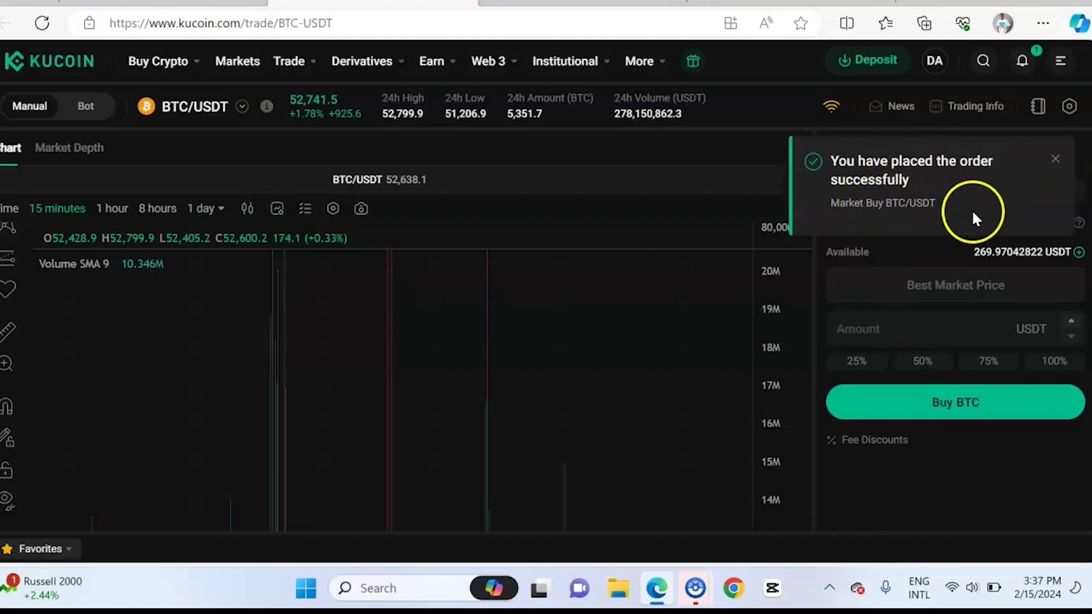
{"action": "left_click", "coordinate": [1055, 159]}
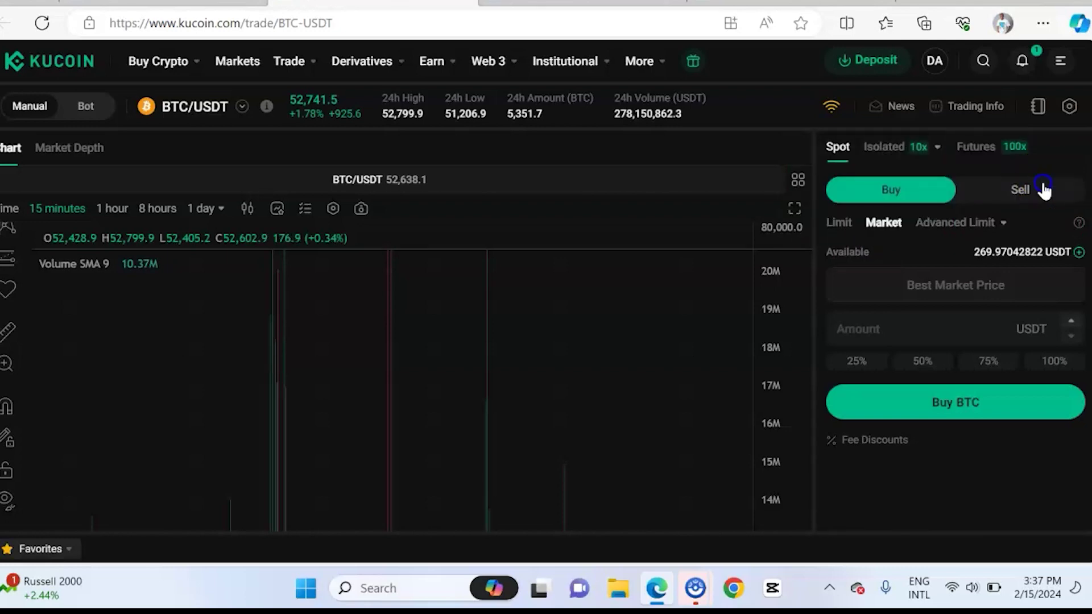
Place a market order to sell 100% of the available BTC.
{"action": "left_click", "coordinate": [1044, 190]}
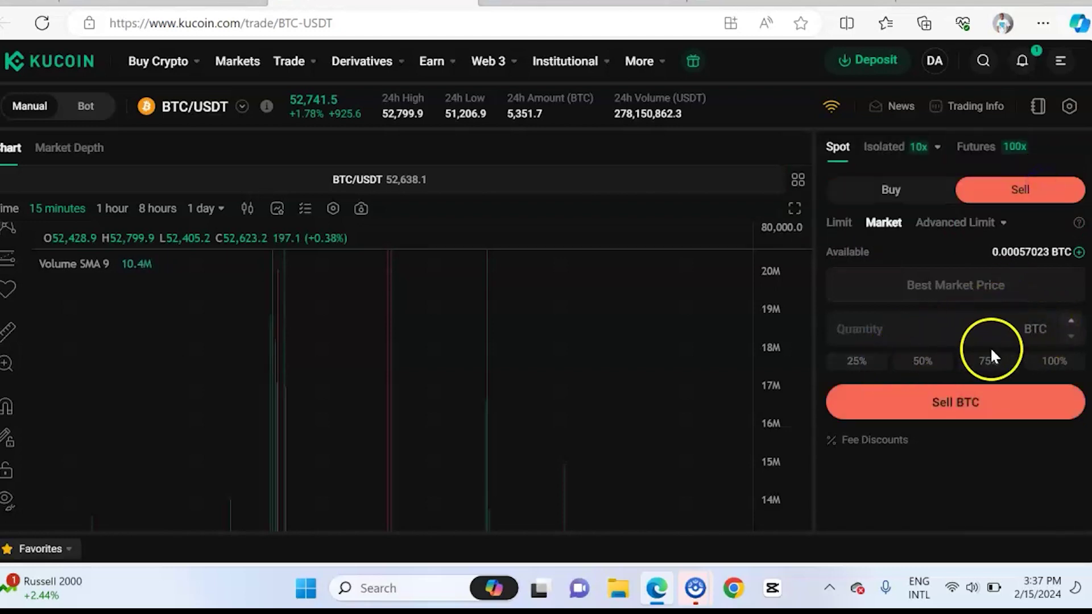
{"action": "left_click", "coordinate": [1053, 361]}
{"action": "left_click", "coordinate": [1012, 401]}
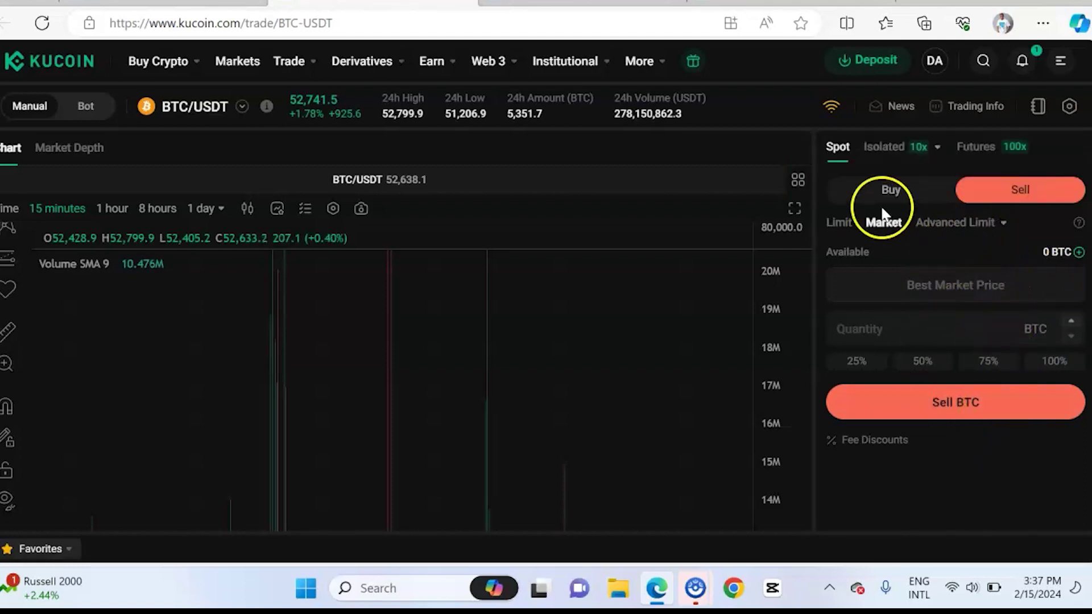
Set up a limit order to buy BTC at a price of 51000 USDT.
{"action": "left_click", "coordinate": [881, 199]}
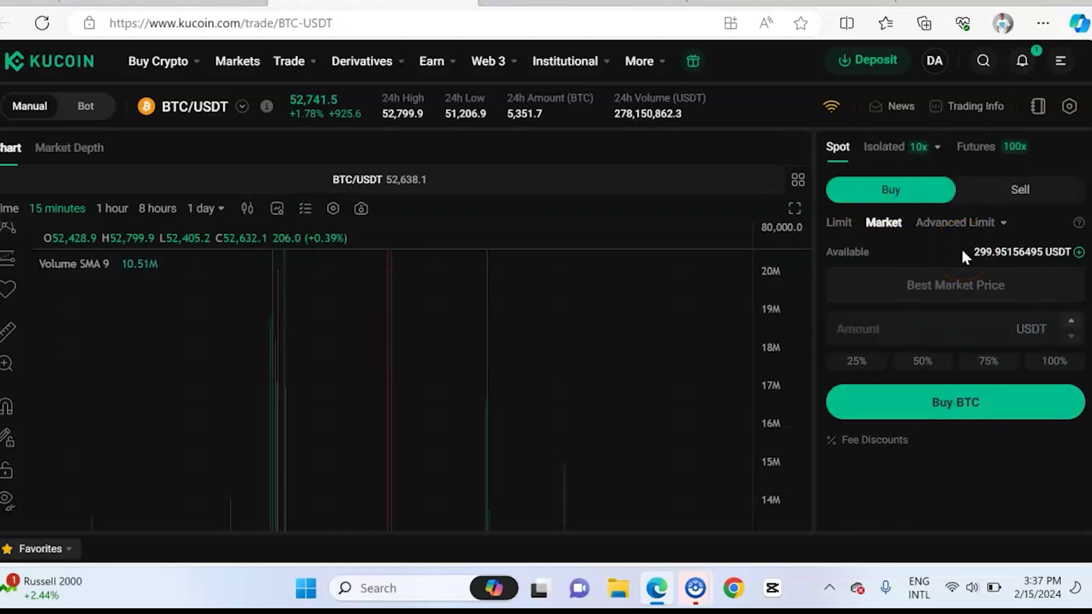
{"action": "left_click", "coordinate": [850, 224]}
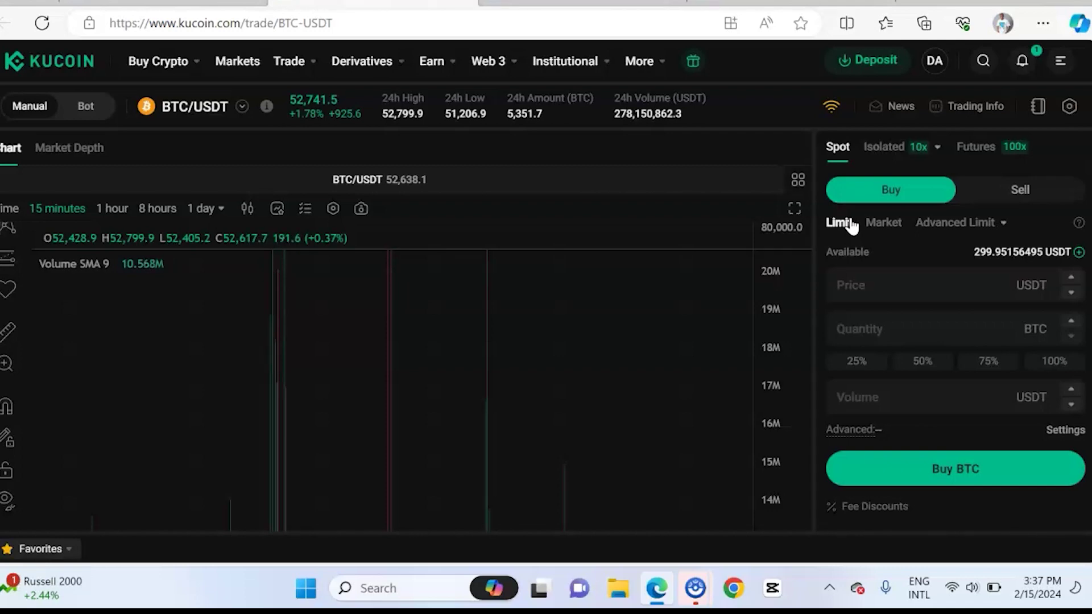
{"action": "left_click", "coordinate": [893, 279]}
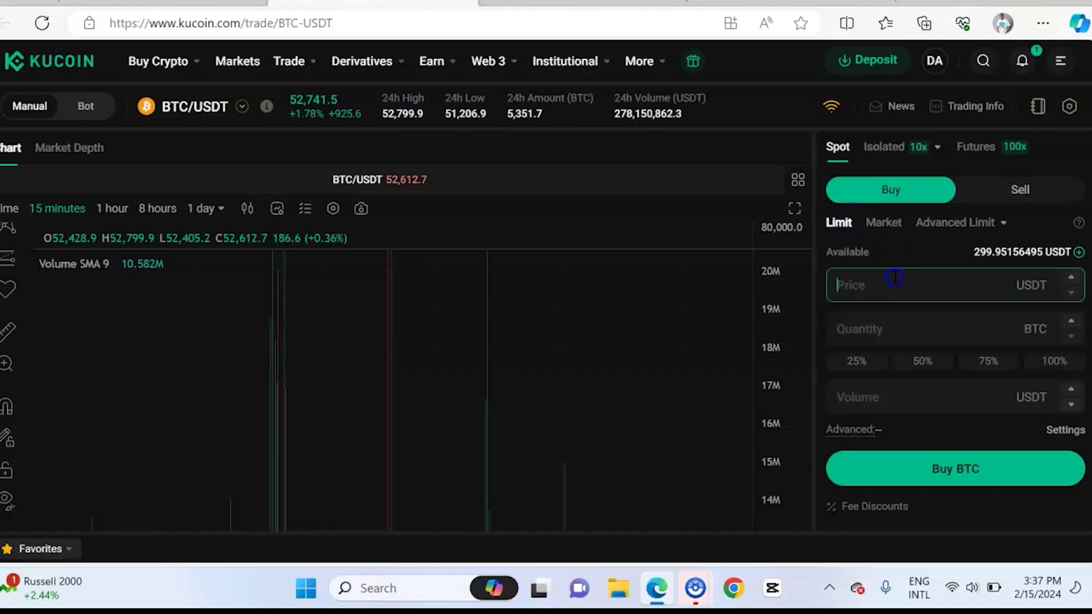
{"action": "type", "text": "5"}
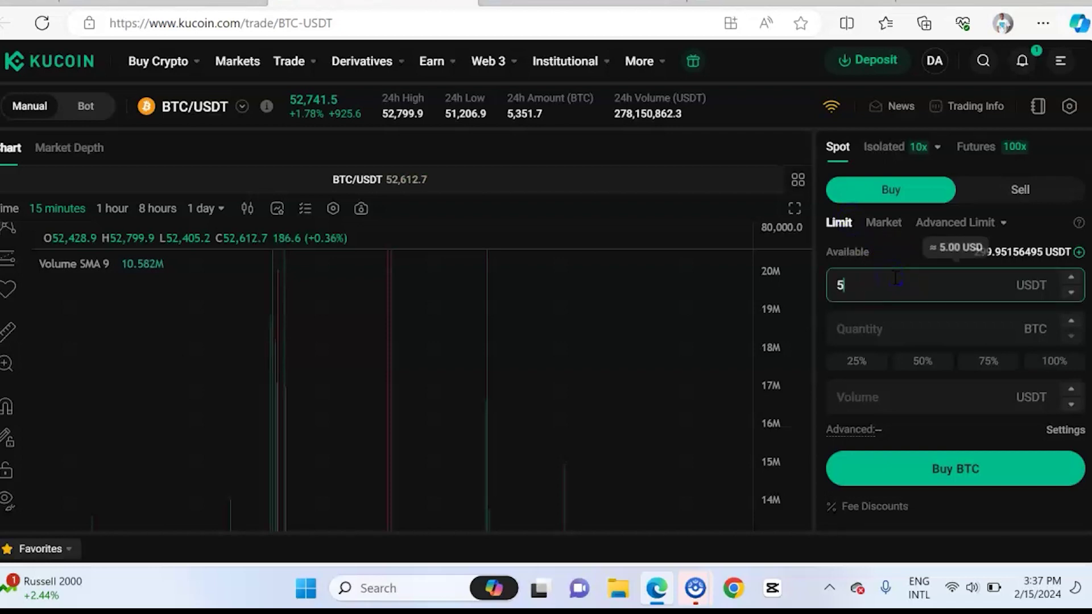
{"action": "type", "text": "1000"}
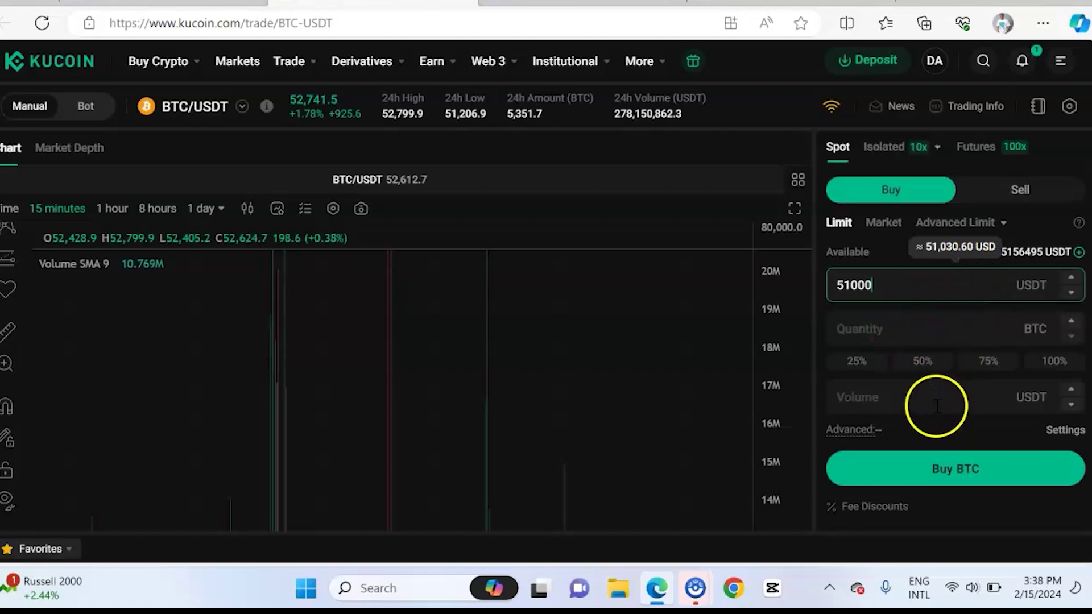
Set the limit order's volume to 50 USDT and place the BTC buy order.
{"action": "left_click", "coordinate": [946, 477]}
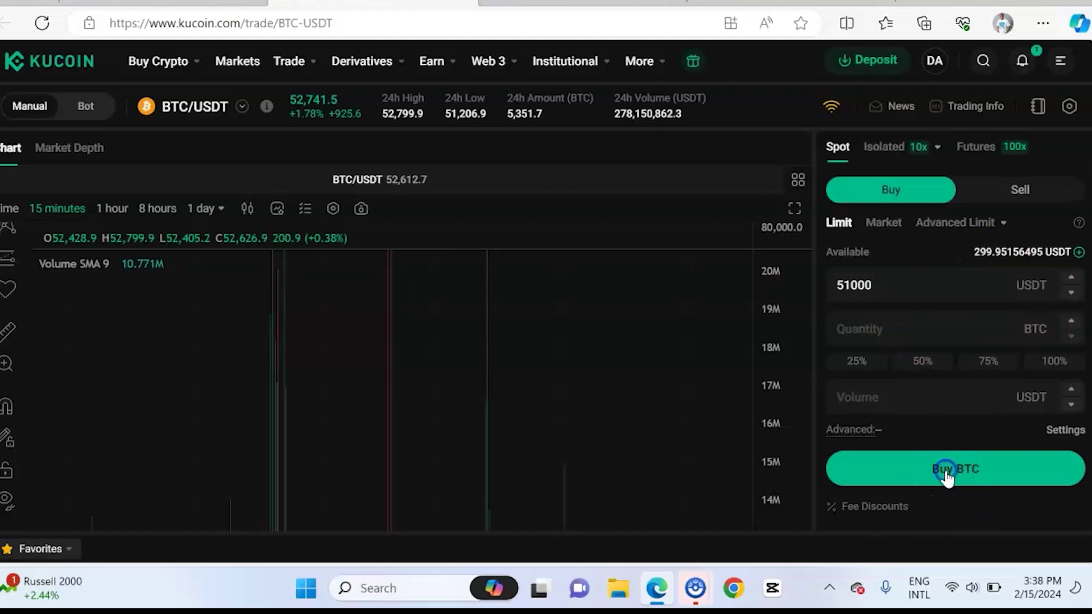
{"action": "left_click", "coordinate": [902, 334]}
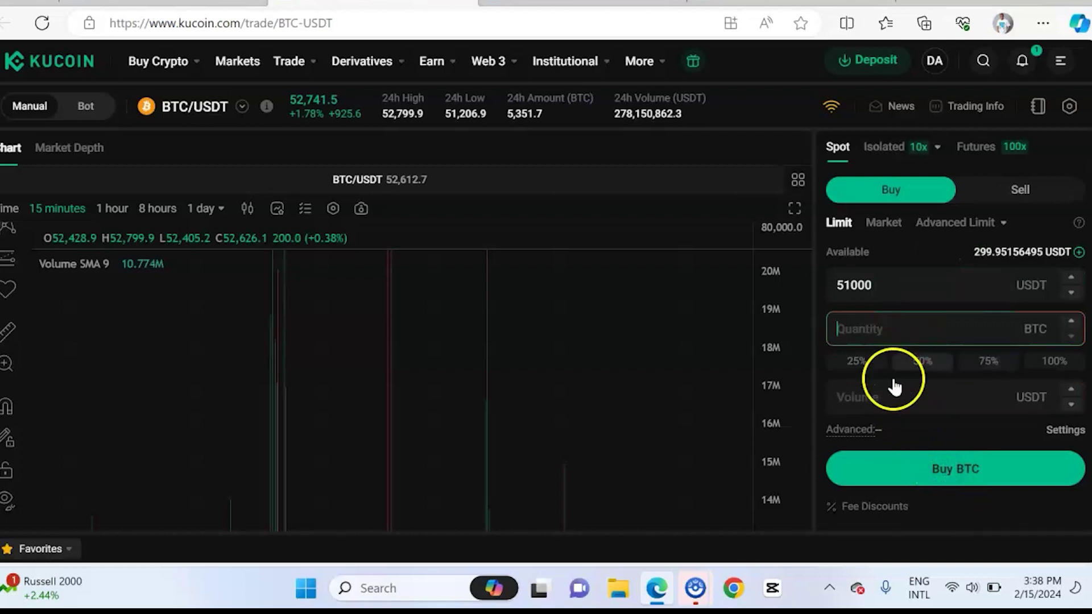
{"action": "left_click", "coordinate": [887, 397]}
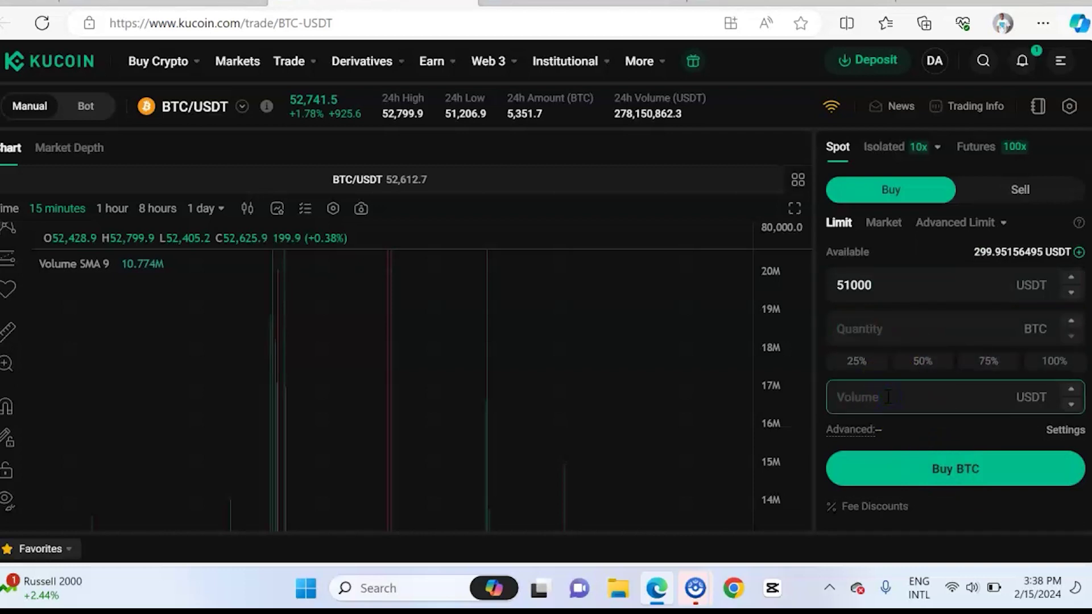
{"action": "type", "text": "50"}
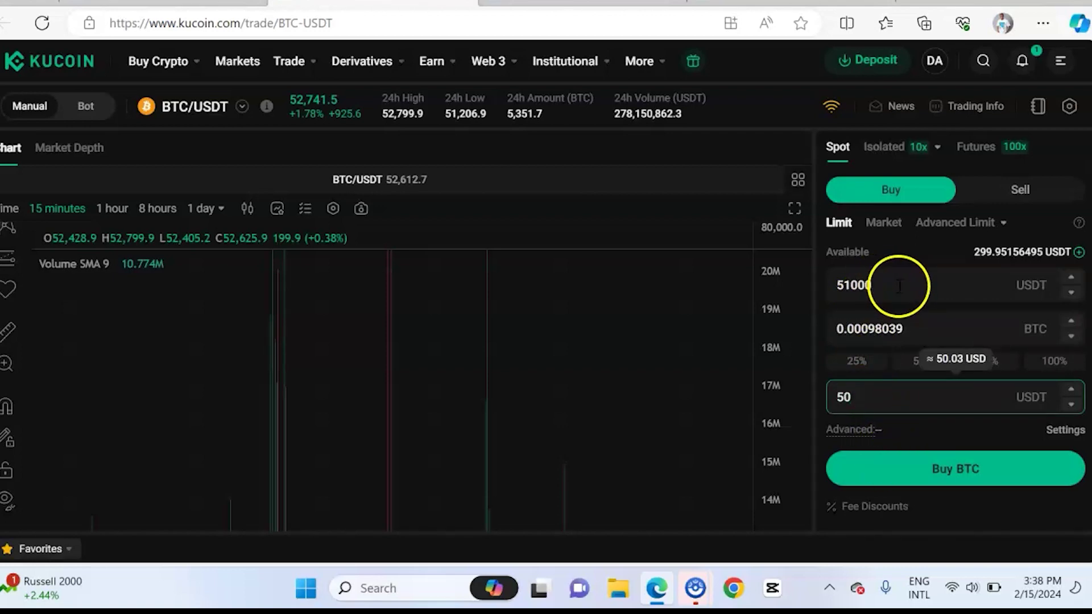
{"action": "left_click", "coordinate": [854, 396]}
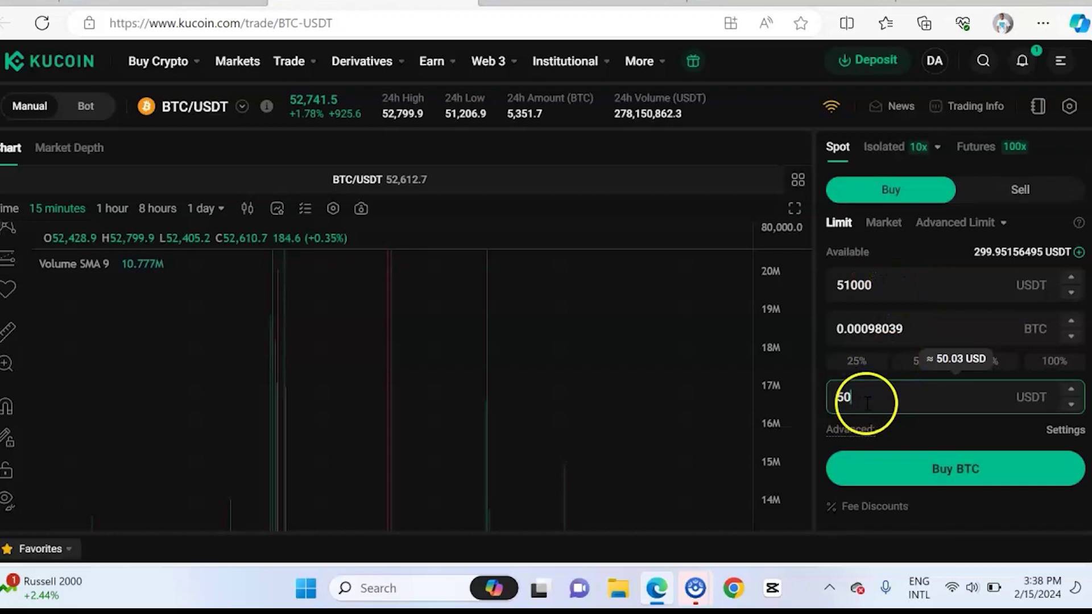
{"action": "left_click", "coordinate": [889, 467]}
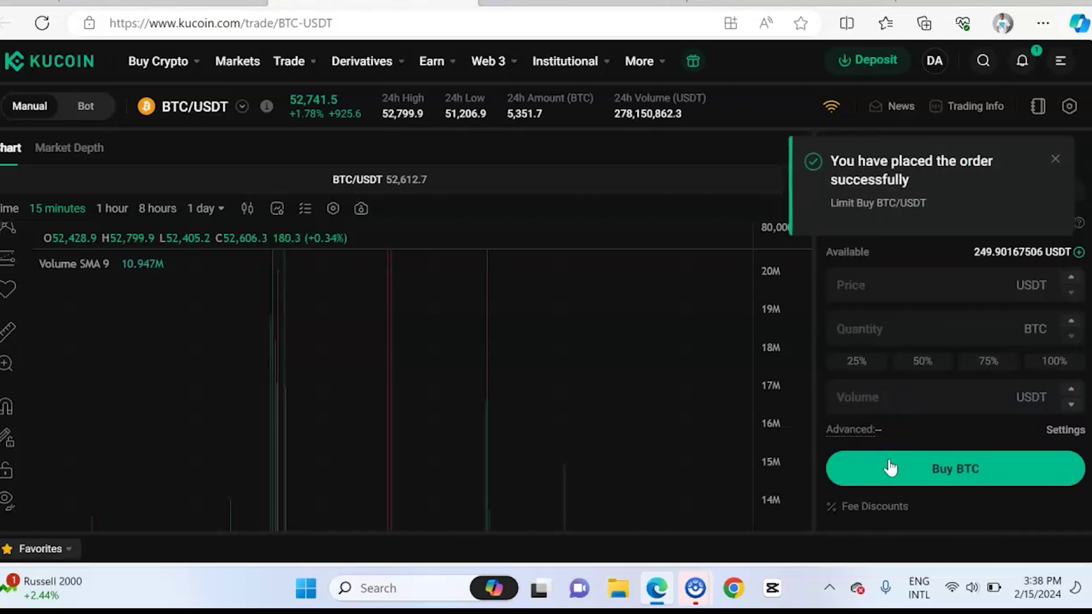
Cancel the open BTC/USDT limit buy order at 51,000 USDT and return to the order form.
{"action": "scroll", "coordinate": [890, 467], "scroll_direction": "down", "scroll_amount": 10}
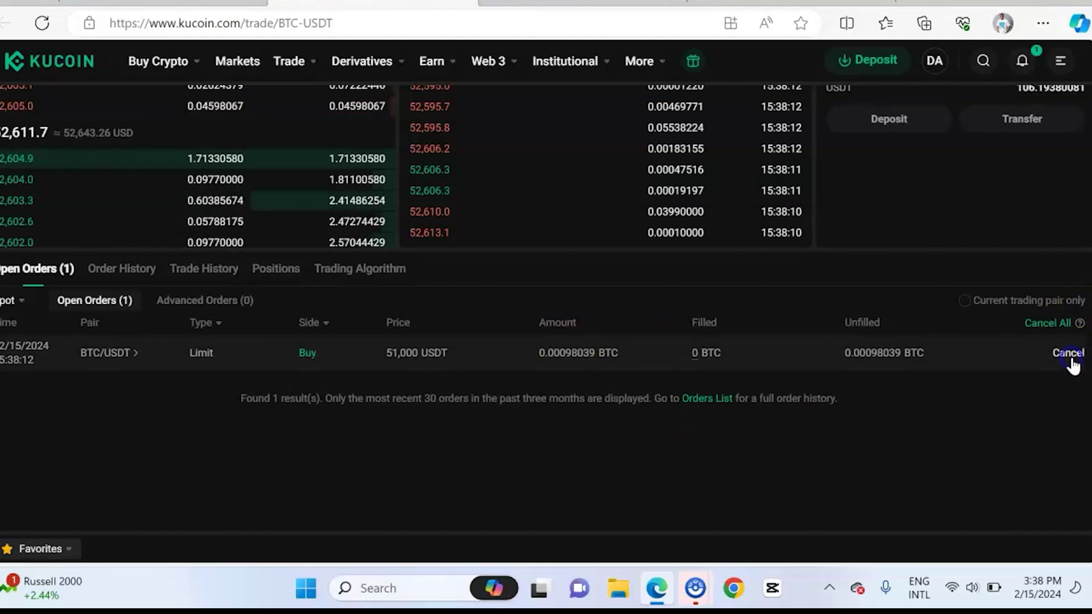
{"action": "left_click", "coordinate": [1069, 355]}
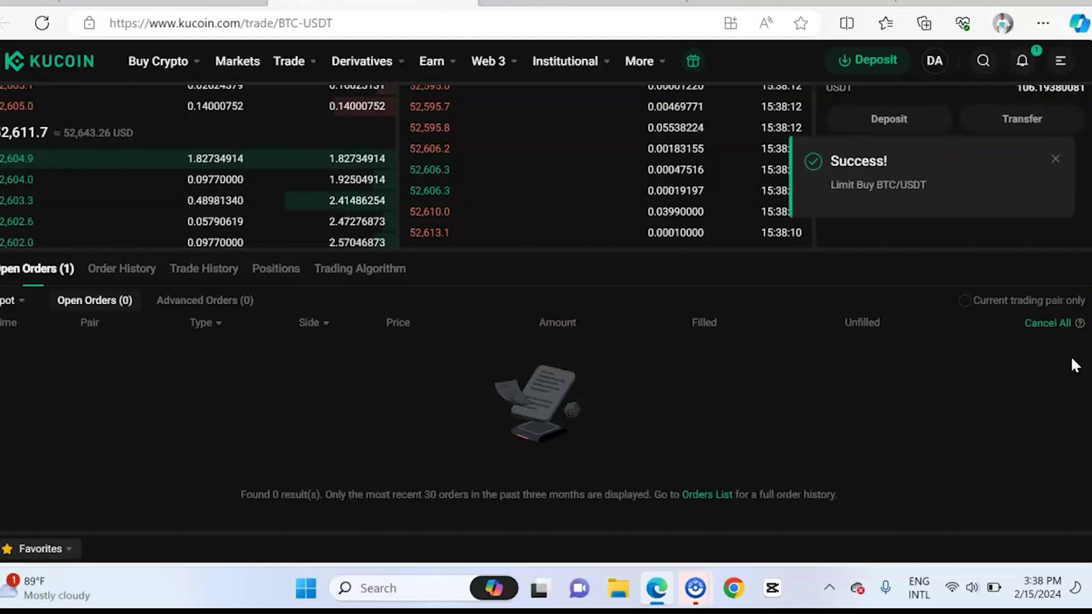
{"action": "scroll", "coordinate": [1071, 359], "scroll_direction": "up", "scroll_amount": 5}
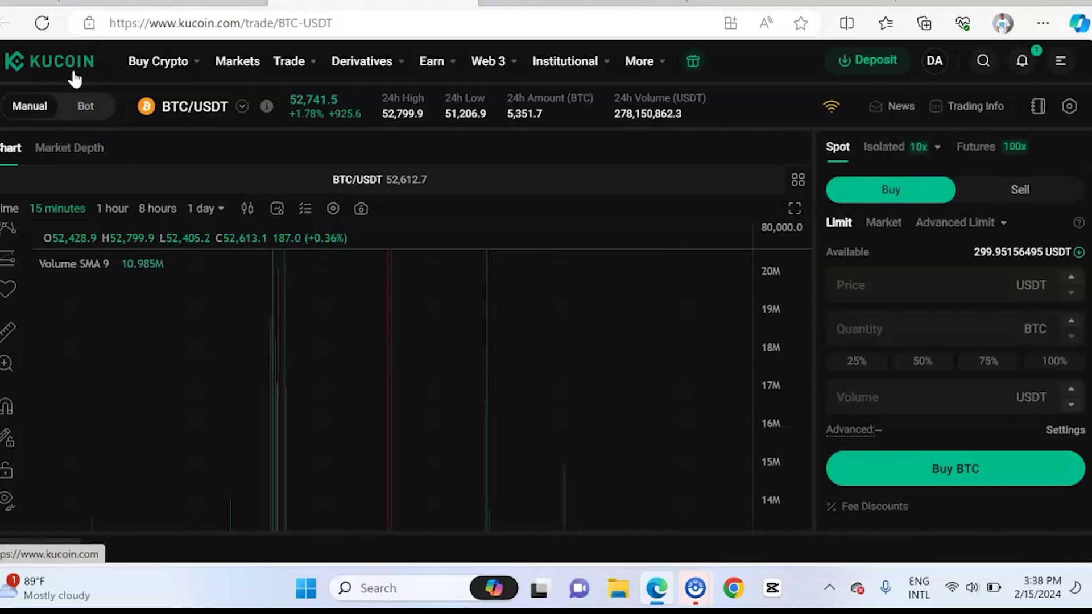
Go to the USDⓈ-Margined Contracts trading page from the KuCoin home page and dismiss the chart upgrade and promotion notices.
{"action": "left_click", "coordinate": [49, 66]}
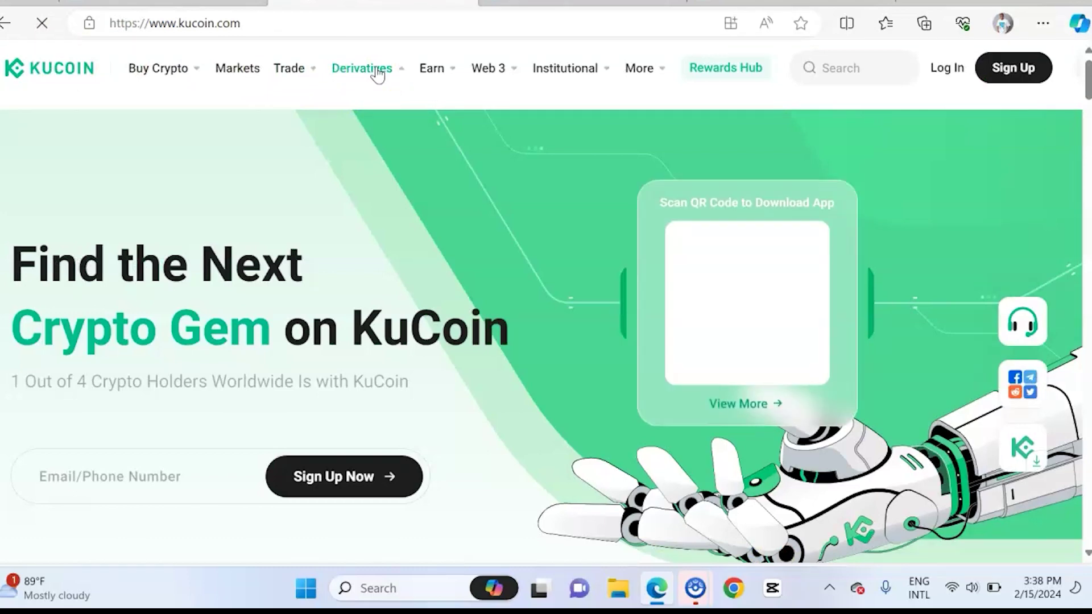
{"action": "mouse_move", "coordinate": [382, 72]}
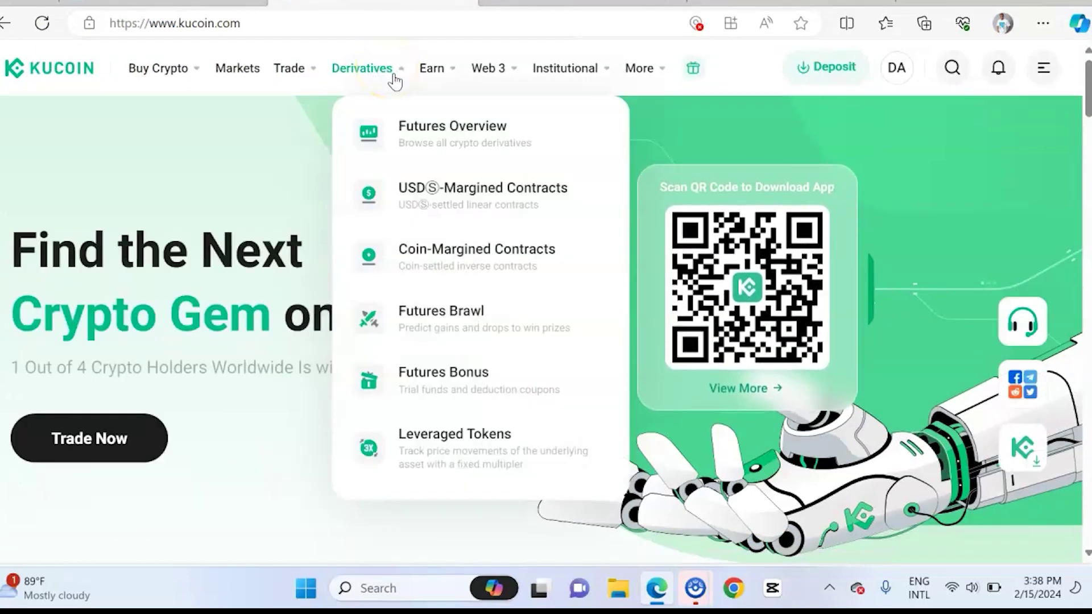
{"action": "mouse_move", "coordinate": [441, 201]}
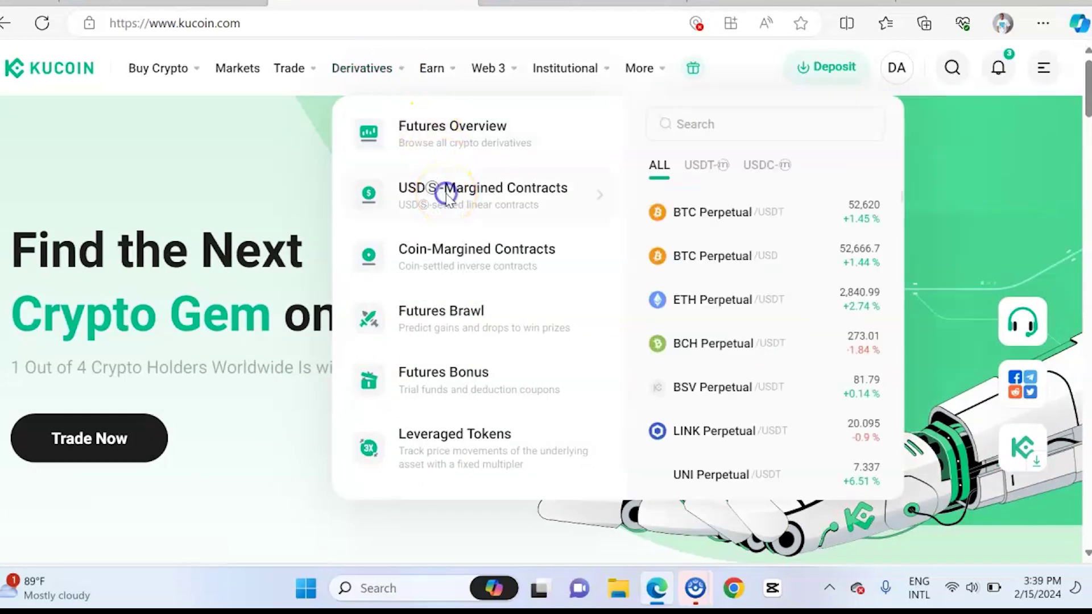
{"action": "left_click", "coordinate": [447, 199]}
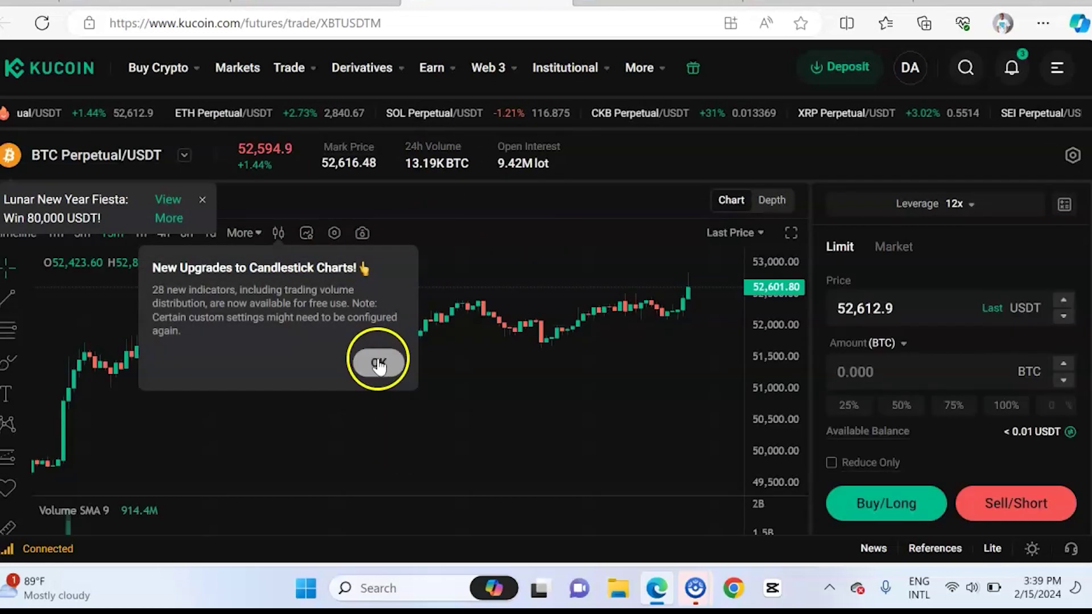
{"action": "left_click", "coordinate": [380, 362]}
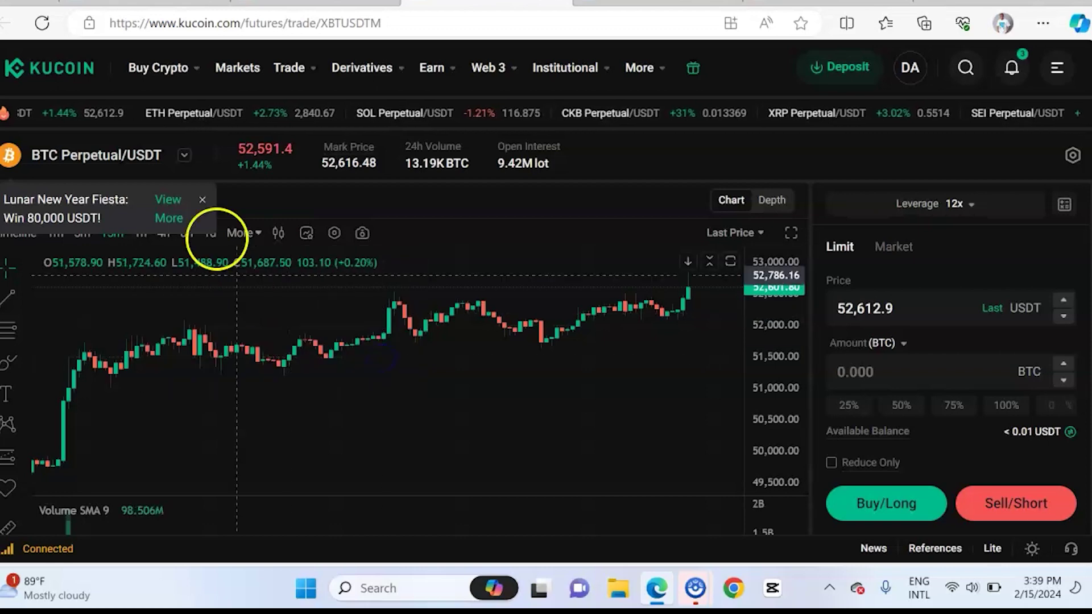
{"action": "left_click", "coordinate": [202, 202]}
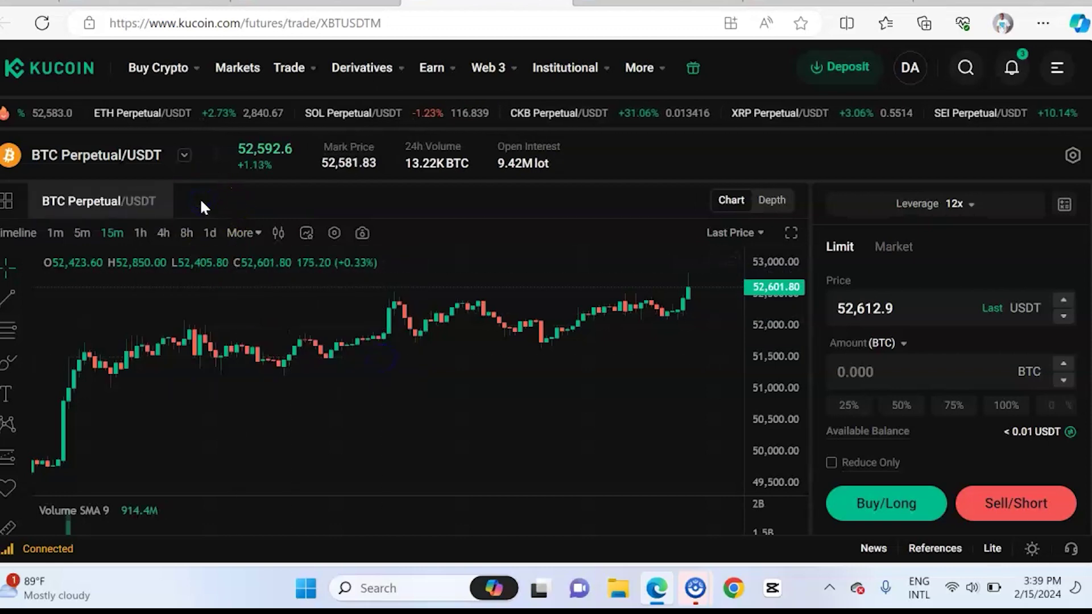
{"action": "left_click", "coordinate": [259, 248]}
Select the PYTH Perpetual/USDT contract from the USDⓈ-M contract list and dismiss the leverage and order-filling guides.
{"action": "left_click", "coordinate": [183, 157]}
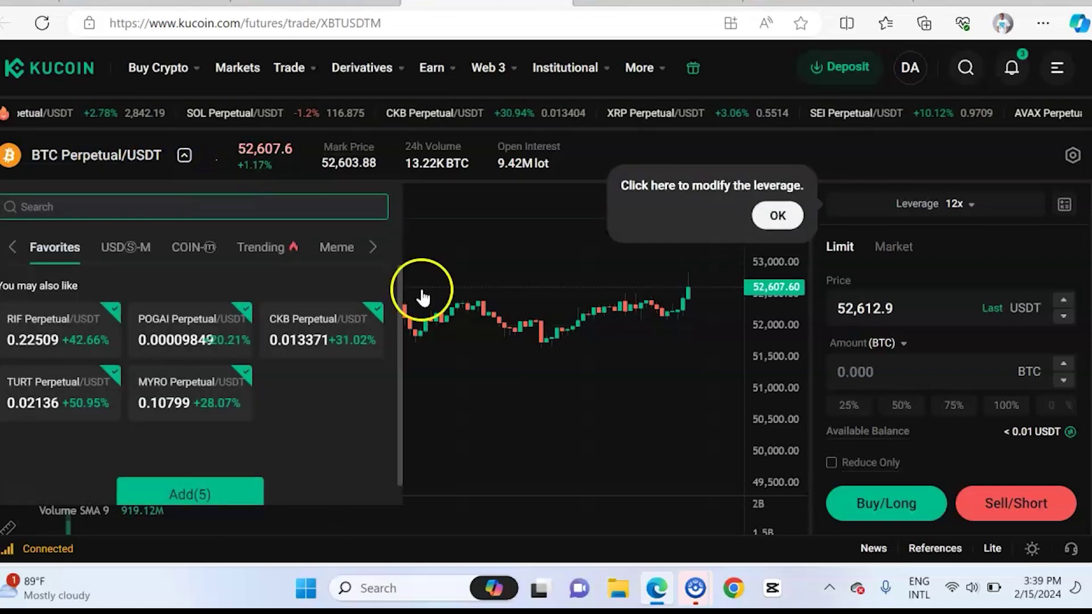
{"action": "left_click", "coordinate": [590, 391]}
{"action": "left_click", "coordinate": [528, 275]}
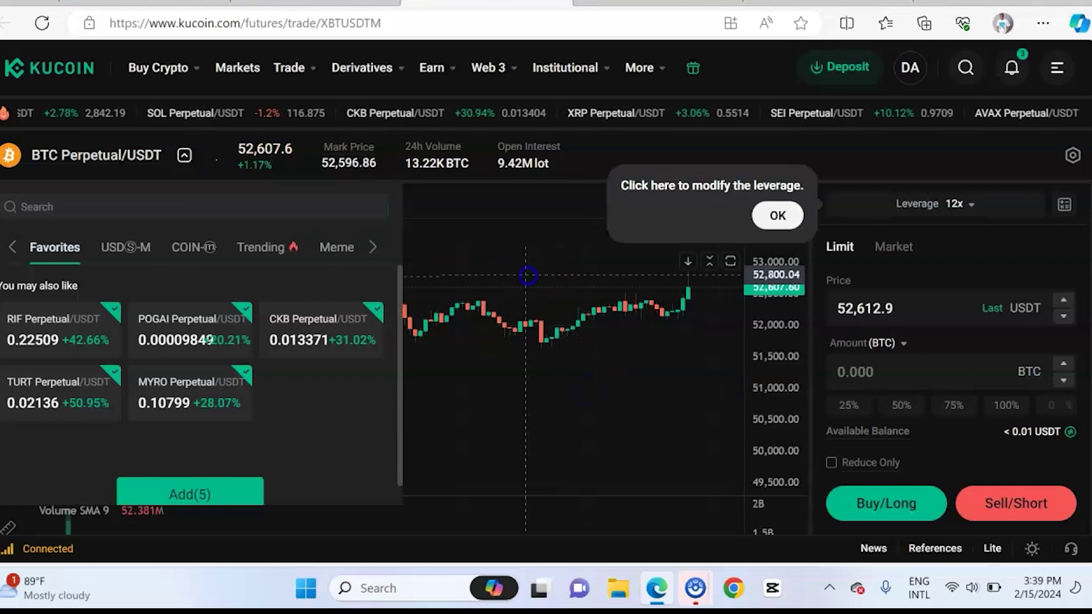
{"action": "left_click", "coordinate": [777, 216]}
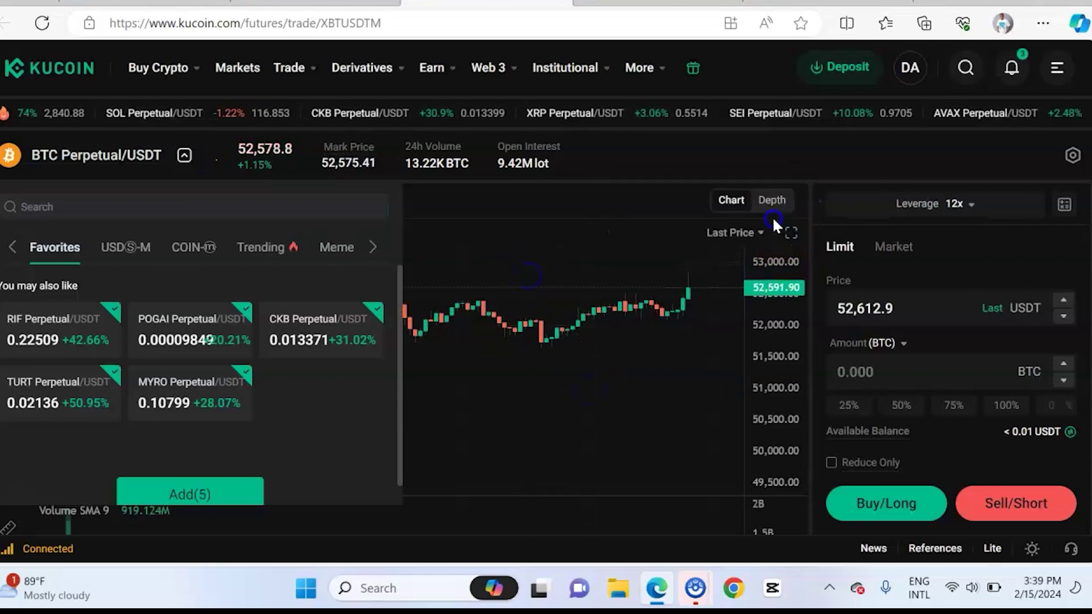
{"action": "left_click", "coordinate": [146, 247]}
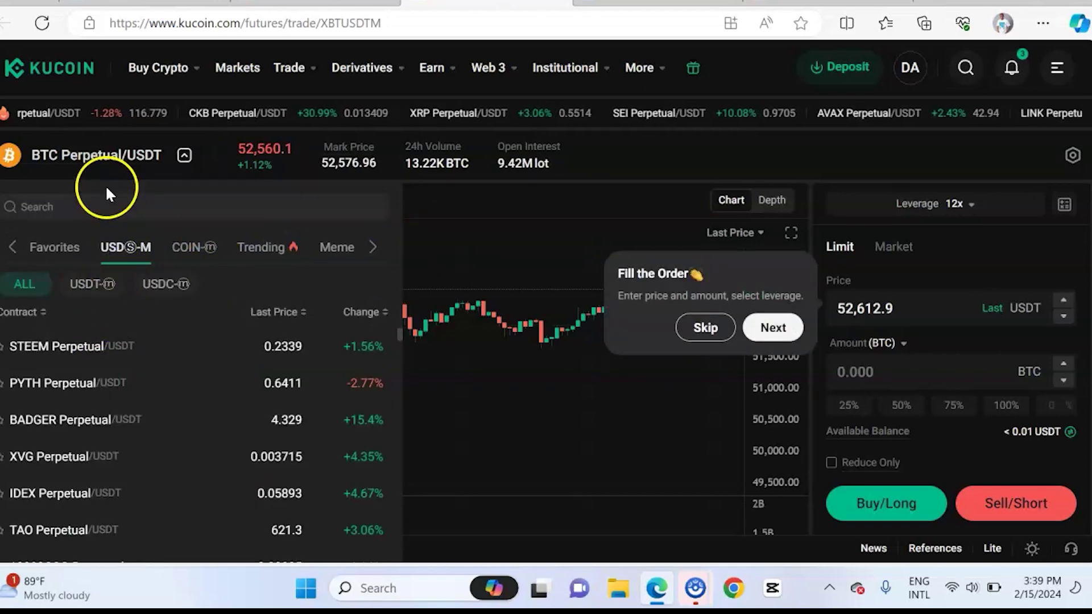
{"action": "left_click", "coordinate": [85, 383]}
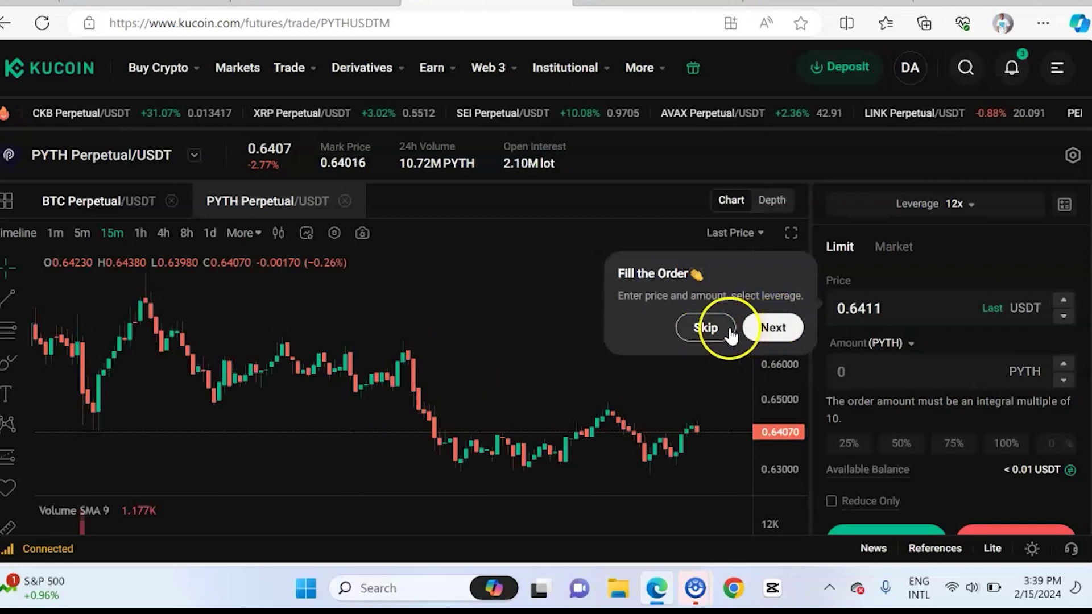
{"action": "left_click", "coordinate": [708, 329]}
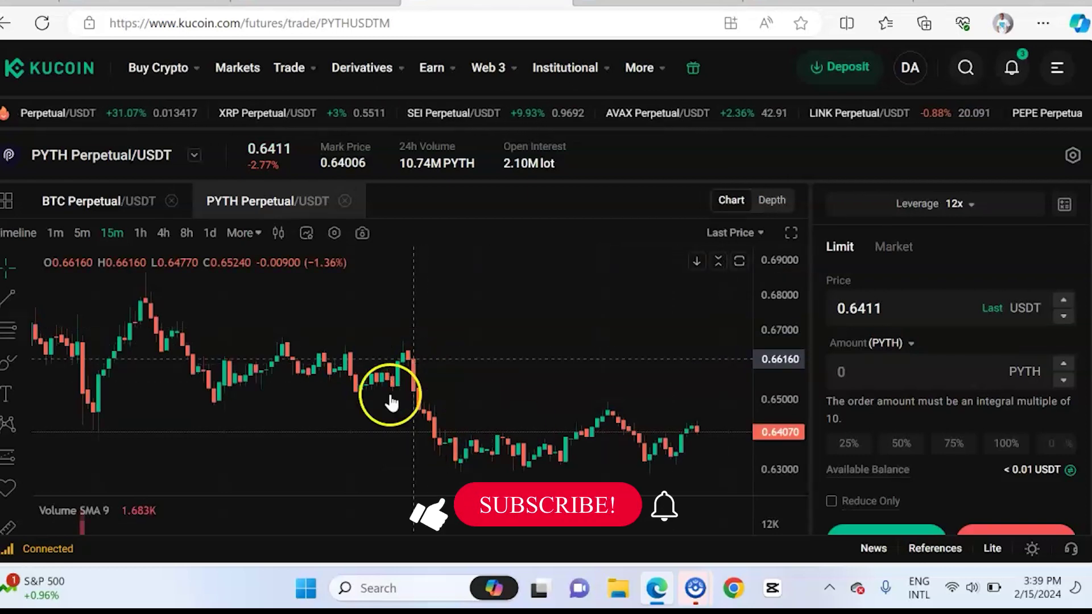
{"action": "left_click_drag", "start_coordinate": [591, 319], "coordinate": [654, 329]}
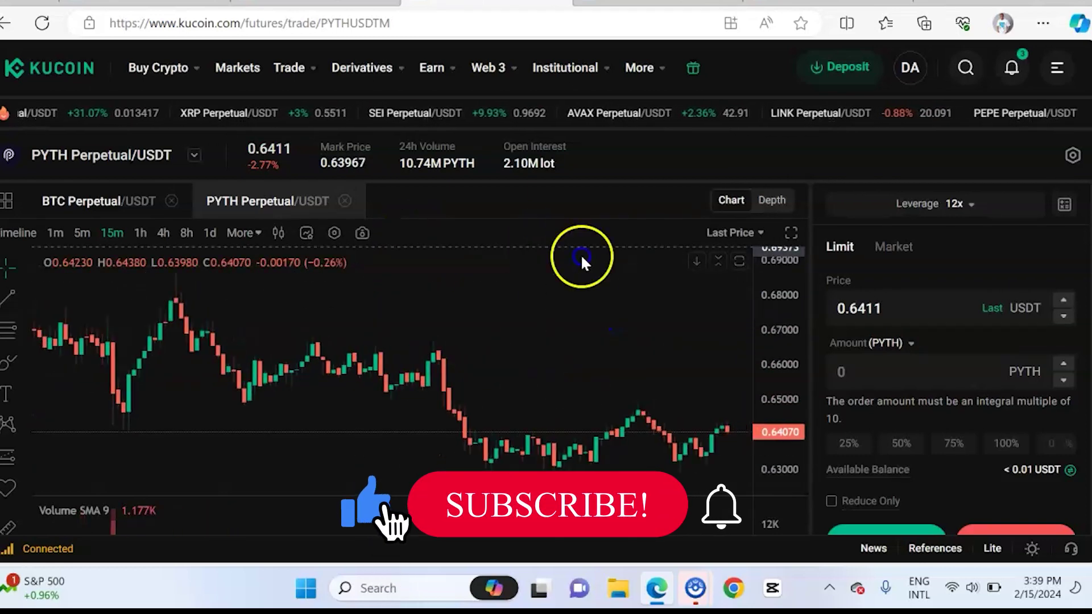
{"action": "left_click", "coordinate": [833, 387]}
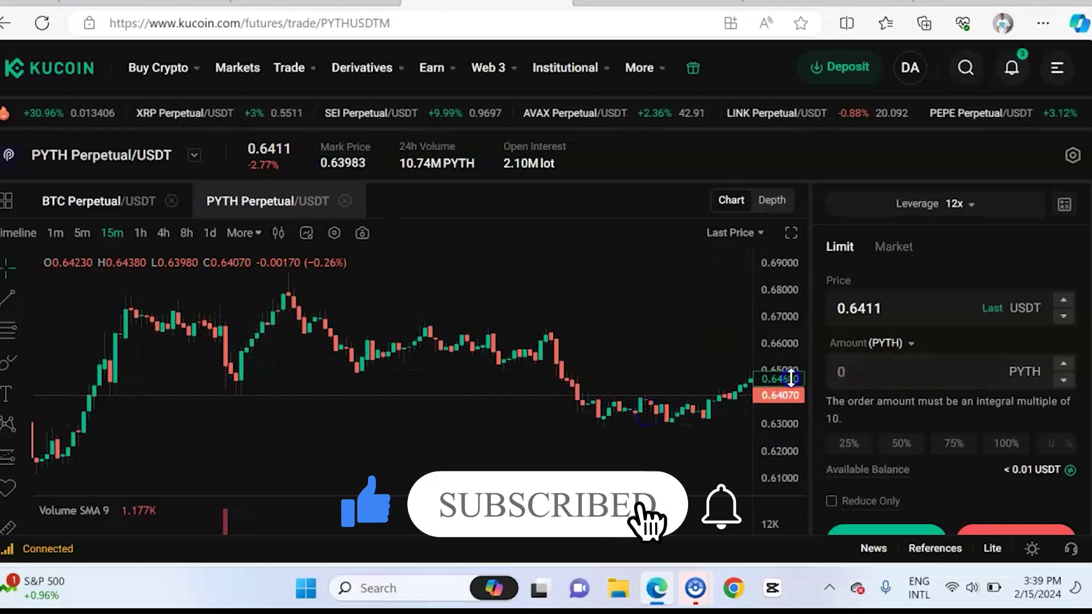
{"action": "left_click", "coordinate": [688, 280]}
{"action": "left_click_drag", "start_coordinate": [688, 280], "coordinate": [506, 328]}
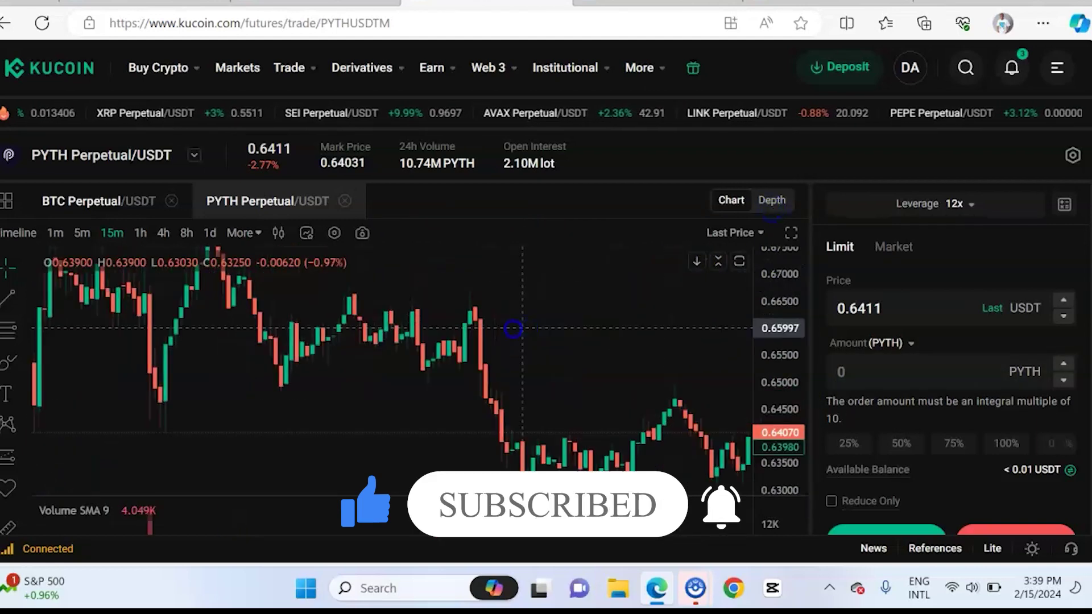
{"action": "left_click", "coordinate": [770, 324]}
{"action": "left_click_drag", "start_coordinate": [653, 377], "coordinate": [426, 378]}
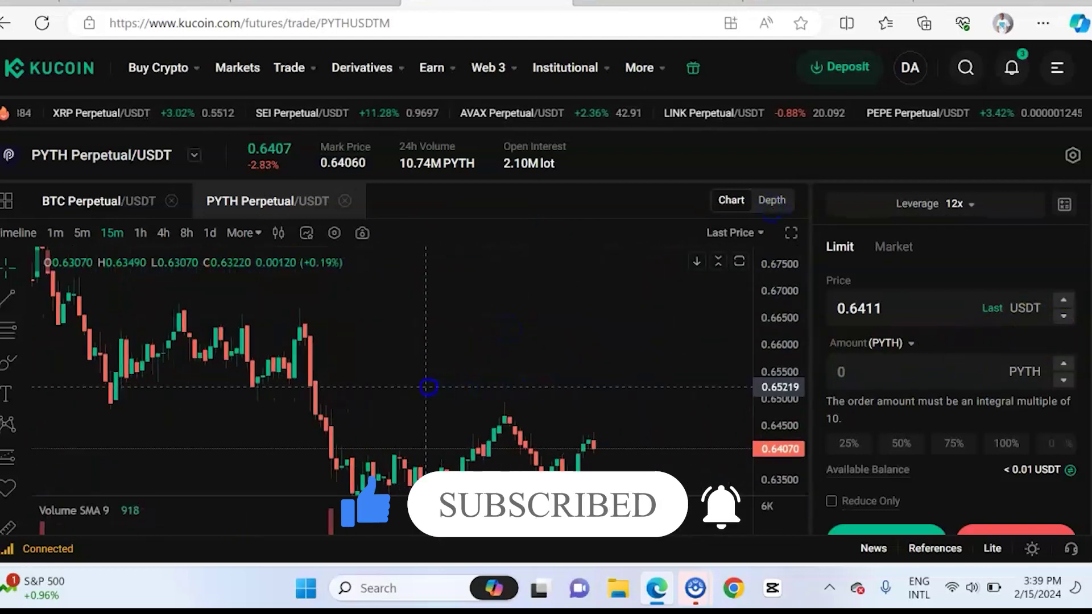
Set the leverage for the PYTH Perpetual/USDT contract to 9x.
{"action": "left_click", "coordinate": [951, 216]}
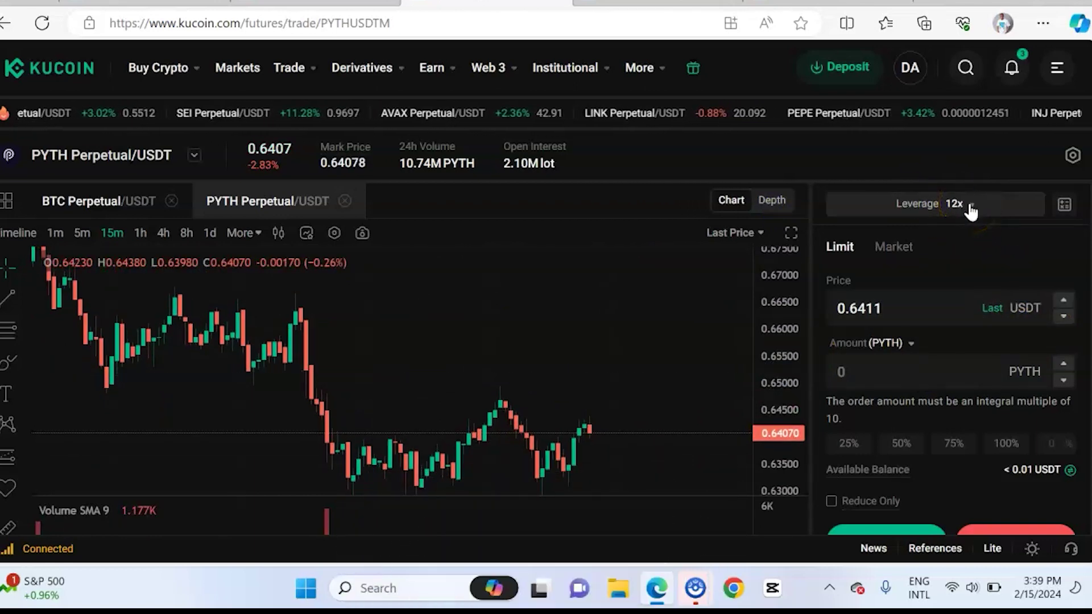
{"action": "left_click", "coordinate": [971, 205]}
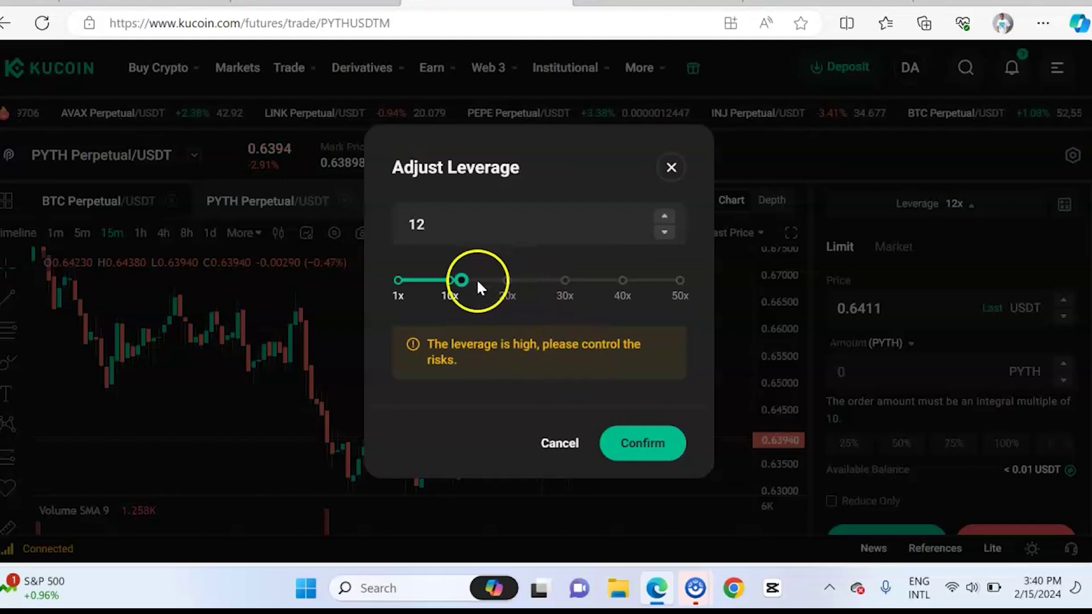
{"action": "mouse_move", "coordinate": [462, 281]}
{"action": "left_mouse_down"}
{"action": "mouse_move", "coordinate": [680, 296]}
{"action": "mouse_move", "coordinate": [520, 299]}
{"action": "mouse_move", "coordinate": [743, 280]}
{"action": "mouse_move", "coordinate": [433, 282]}
{"action": "mouse_move", "coordinate": [452, 304]}
{"action": "mouse_move", "coordinate": [446, 292]}
{"action": "left_mouse_up"}
{"action": "left_click", "coordinate": [646, 421]}
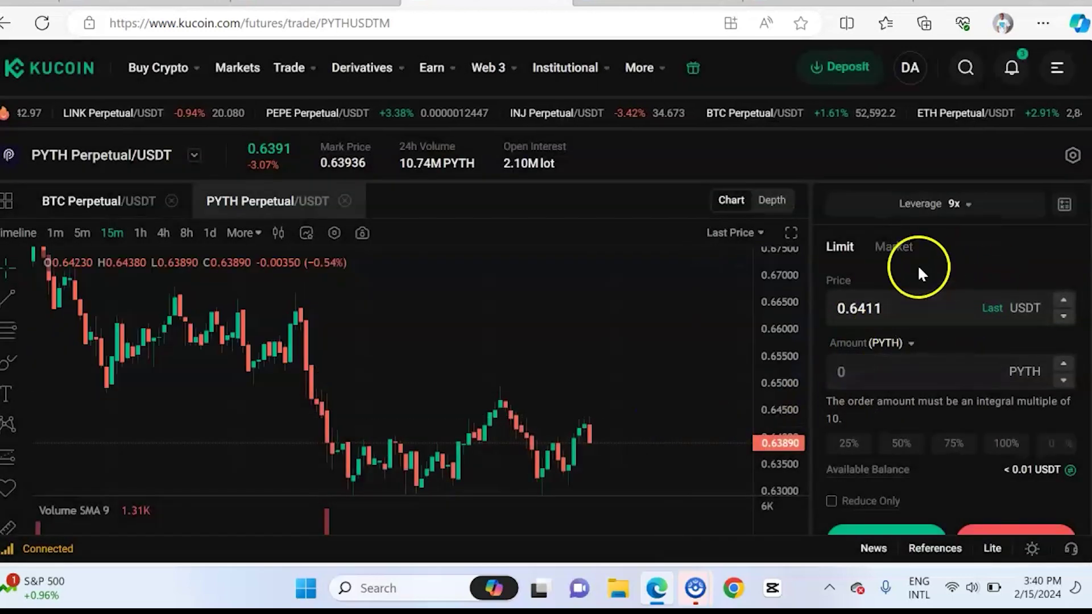
Switch the PYTH futures order type from Limit to Market.
{"action": "left_click", "coordinate": [893, 248]}
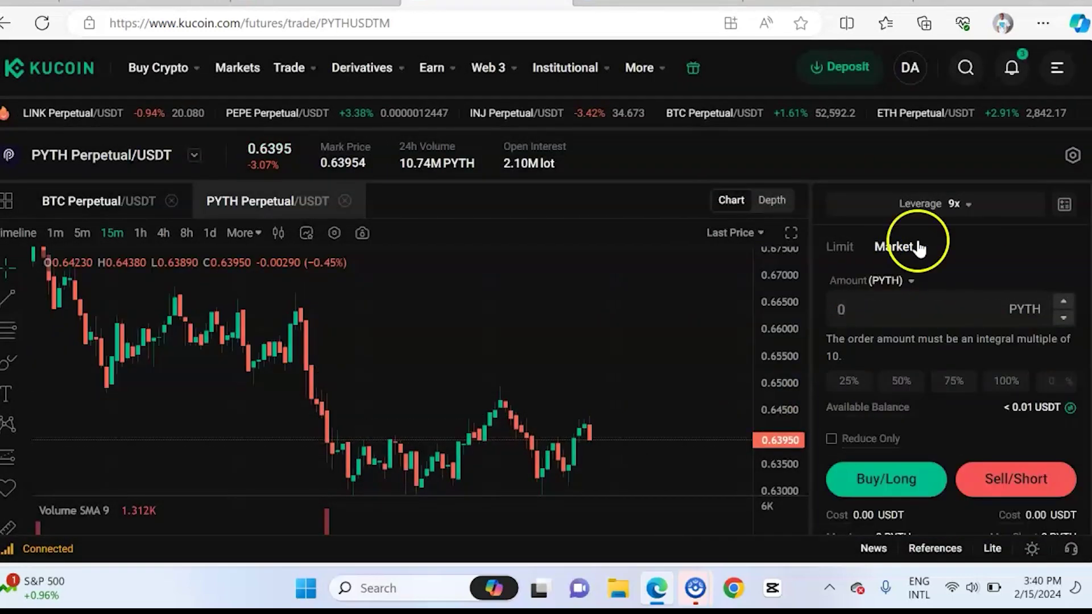
{"action": "left_click", "coordinate": [1011, 254]}
{"action": "left_click", "coordinate": [970, 264]}
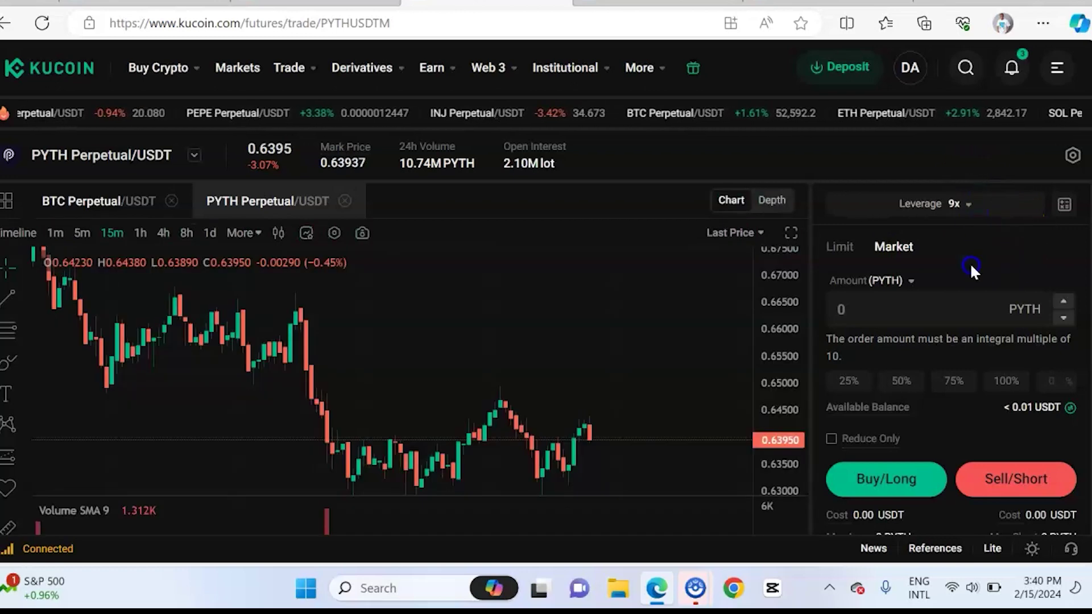
Activate the PYTH amount field in the futures market order form.
{"action": "scroll", "coordinate": [970, 262], "scroll_direction": "down", "scroll_amount": 1}
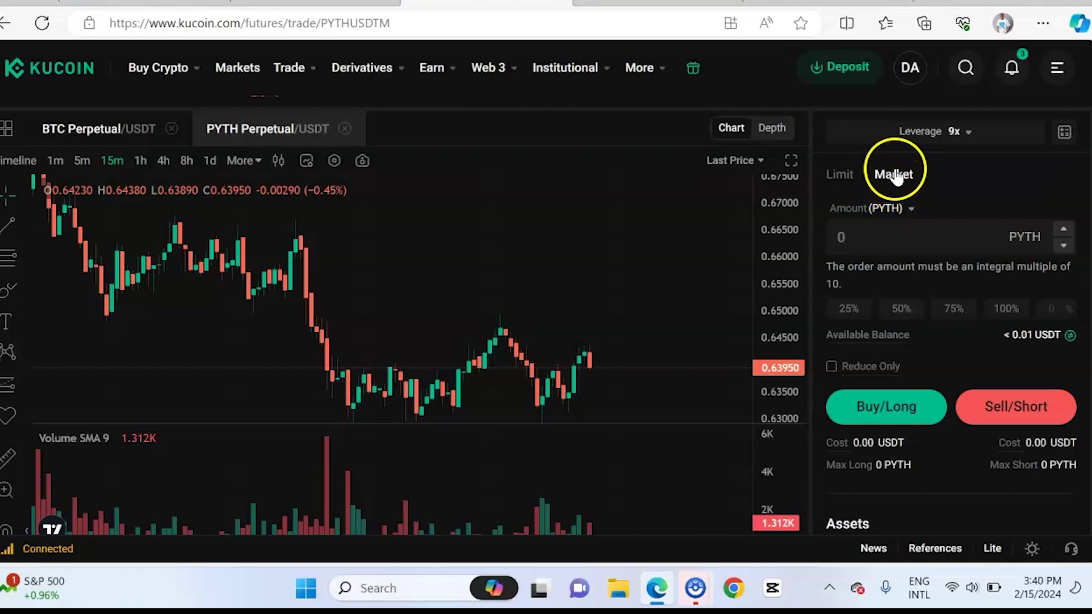
{"action": "left_click", "coordinate": [894, 233]}
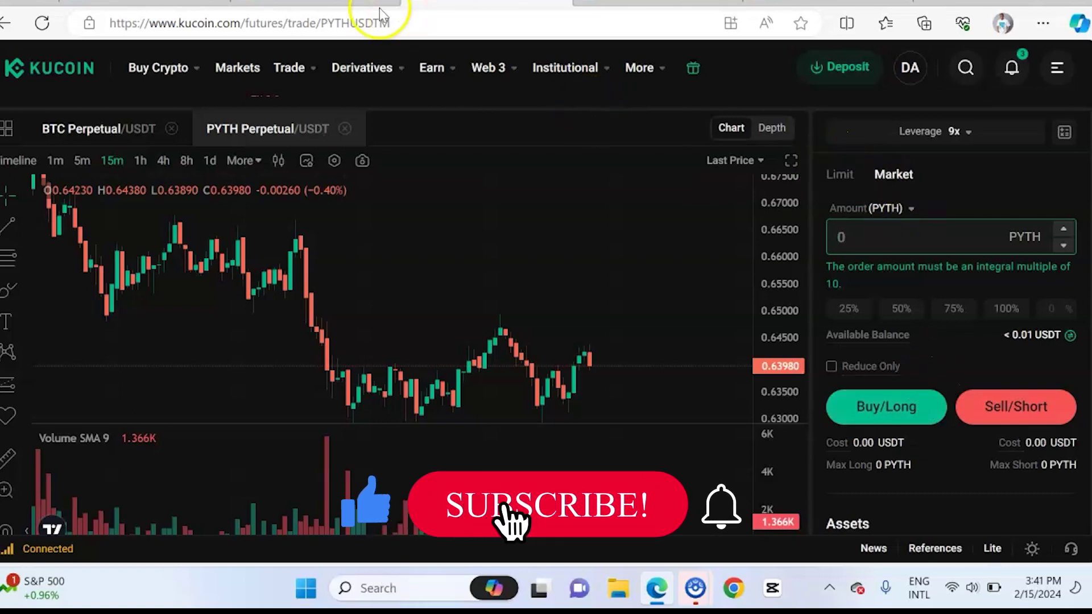
Return to the KuCoin home page and open the KuCoin Earn overview.
{"action": "left_click", "coordinate": [80, 83]}
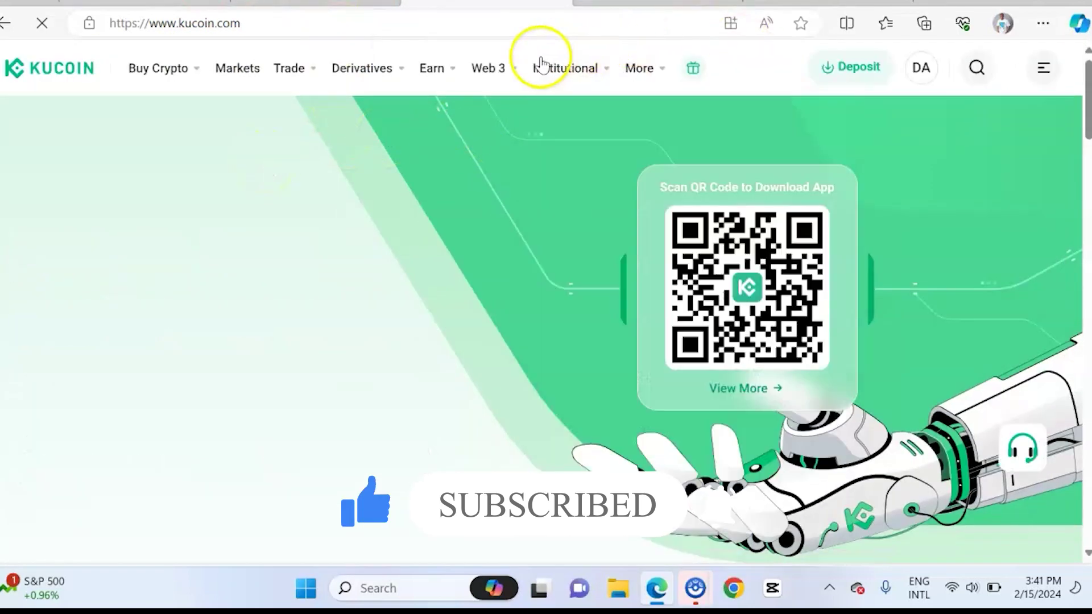
{"action": "mouse_move", "coordinate": [442, 79]}
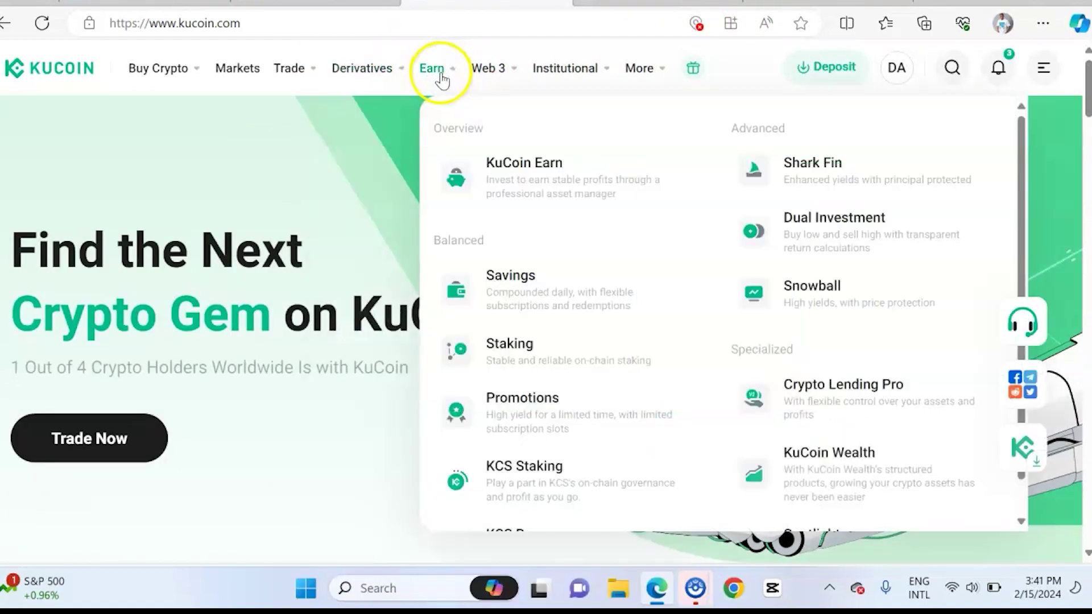
{"action": "left_click", "coordinate": [521, 186]}
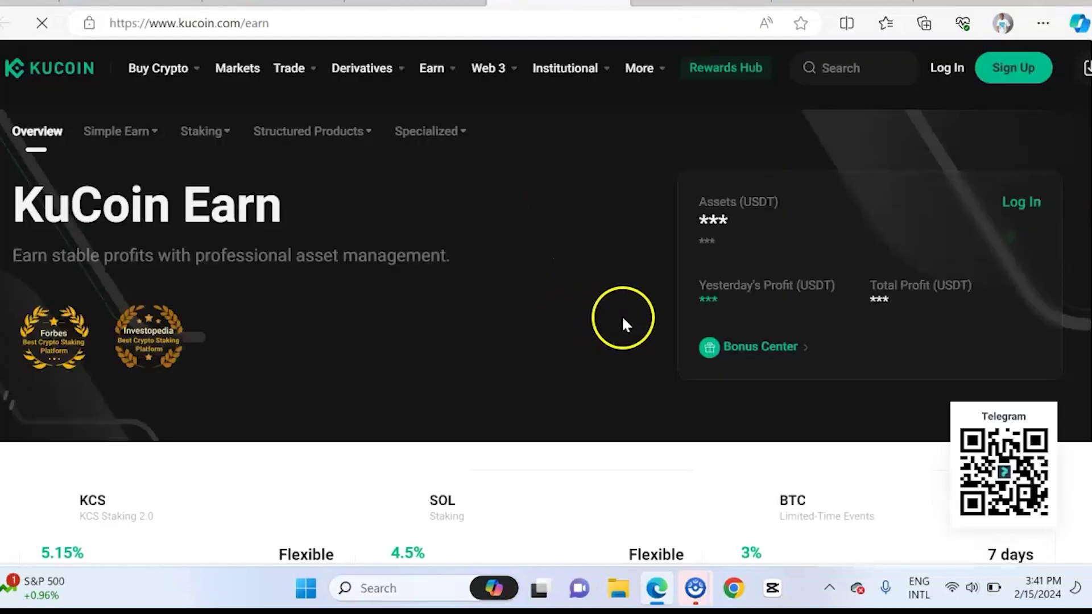
Examine the featured and Balanced Earn products, expanding the SKEY entry to view its limited-time offer and collapsing it again.
{"action": "scroll", "coordinate": [622, 315], "scroll_direction": "down", "scroll_amount": 5}
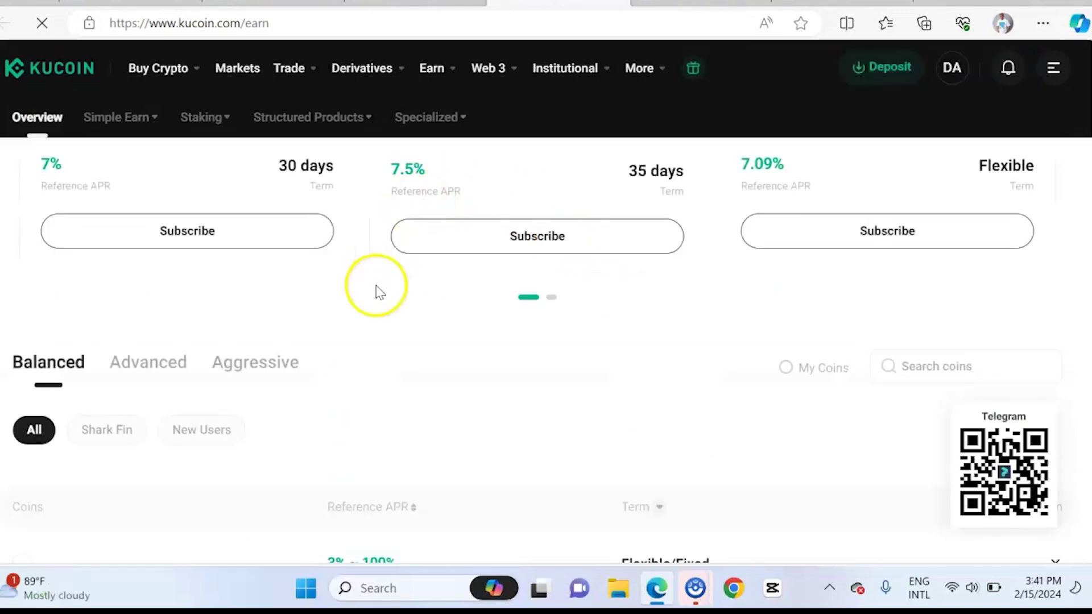
{"action": "scroll", "coordinate": [375, 290], "scroll_direction": "down", "scroll_amount": 4}
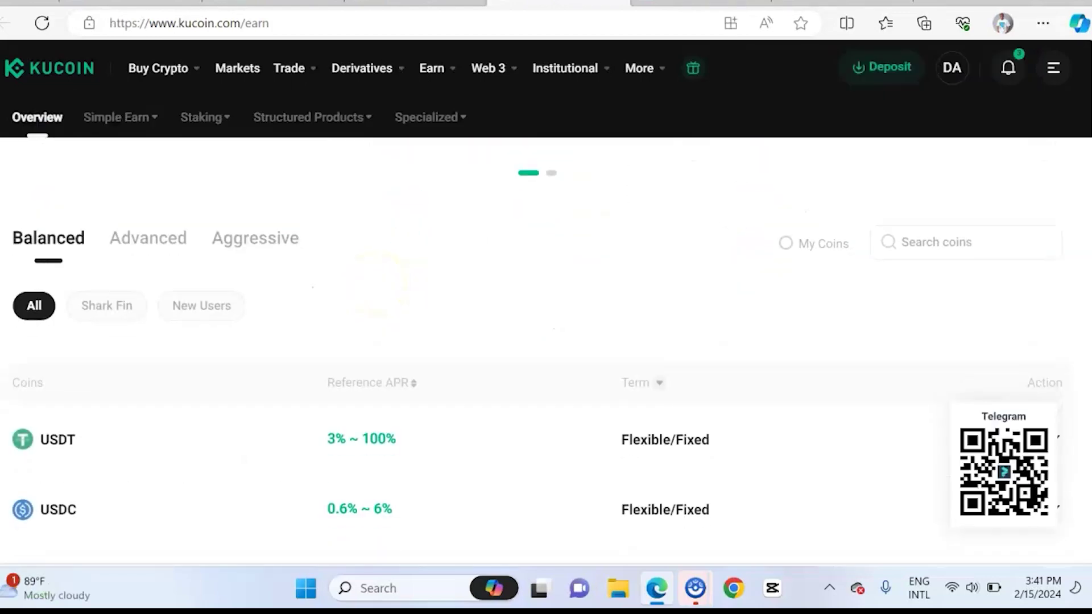
{"action": "scroll", "coordinate": [379, 287], "scroll_direction": "down", "scroll_amount": 2}
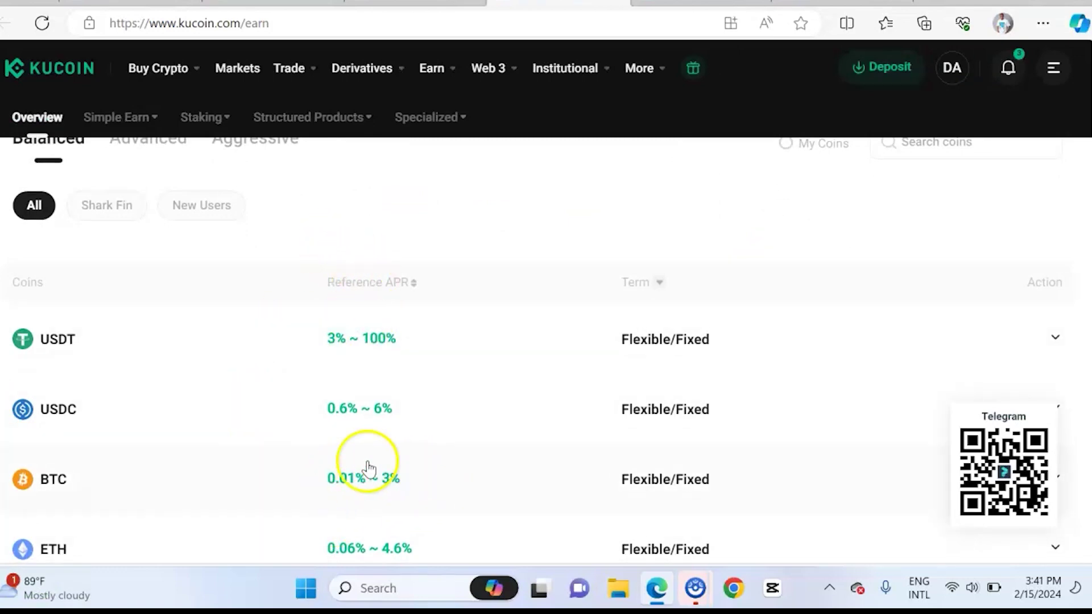
{"action": "scroll", "coordinate": [394, 473], "scroll_direction": "down", "scroll_amount": 4}
{"action": "scroll", "coordinate": [371, 468], "scroll_direction": "up", "scroll_amount": 2}
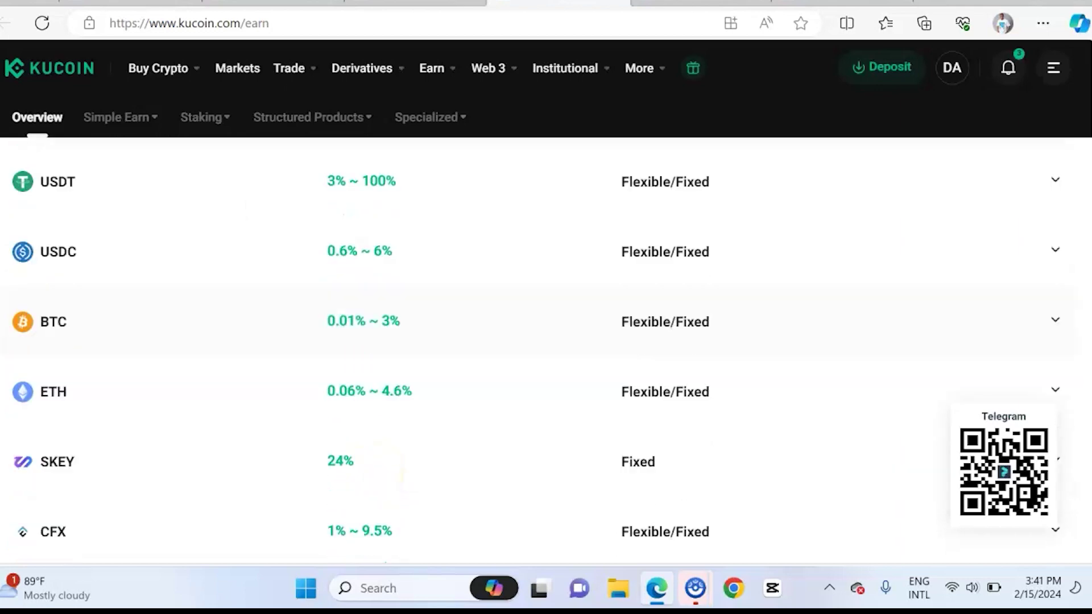
{"action": "scroll", "coordinate": [373, 472], "scroll_direction": "down", "scroll_amount": 3}
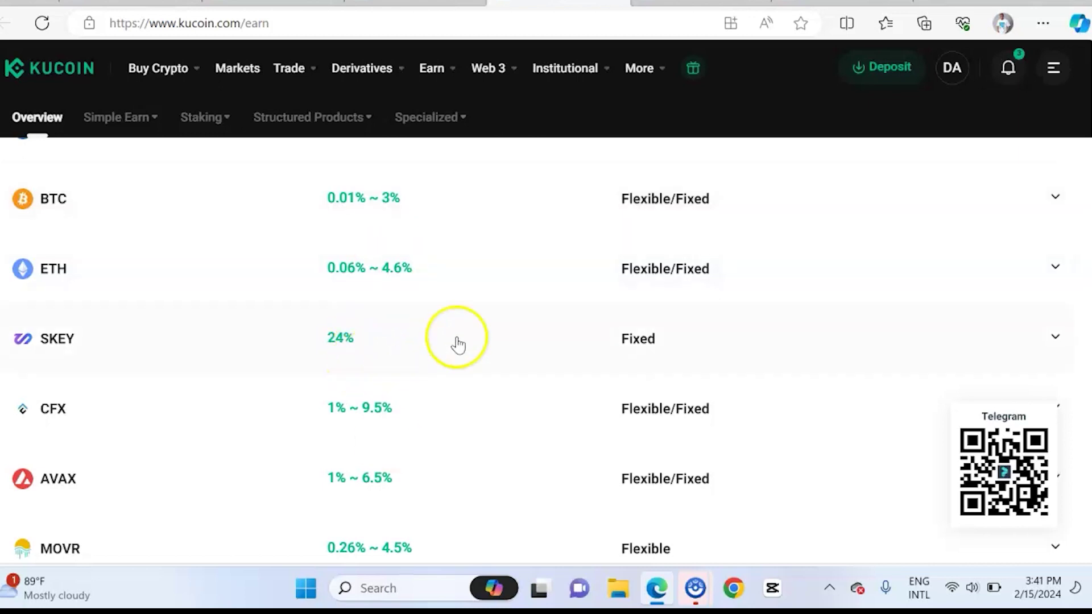
{"action": "left_click", "coordinate": [1055, 339]}
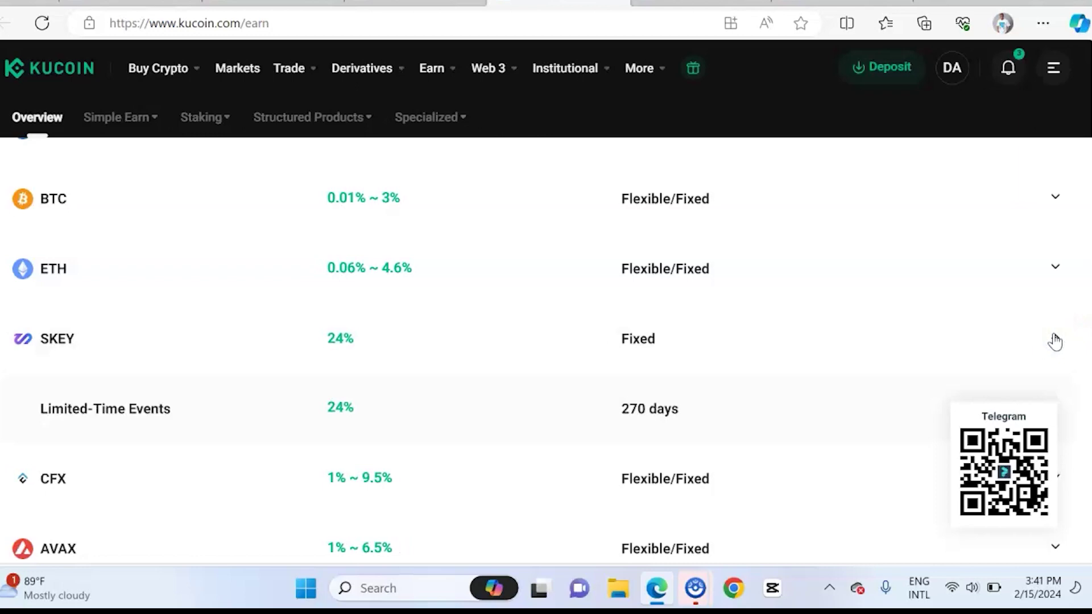
{"action": "scroll", "coordinate": [1055, 341], "scroll_direction": "down", "scroll_amount": 3}
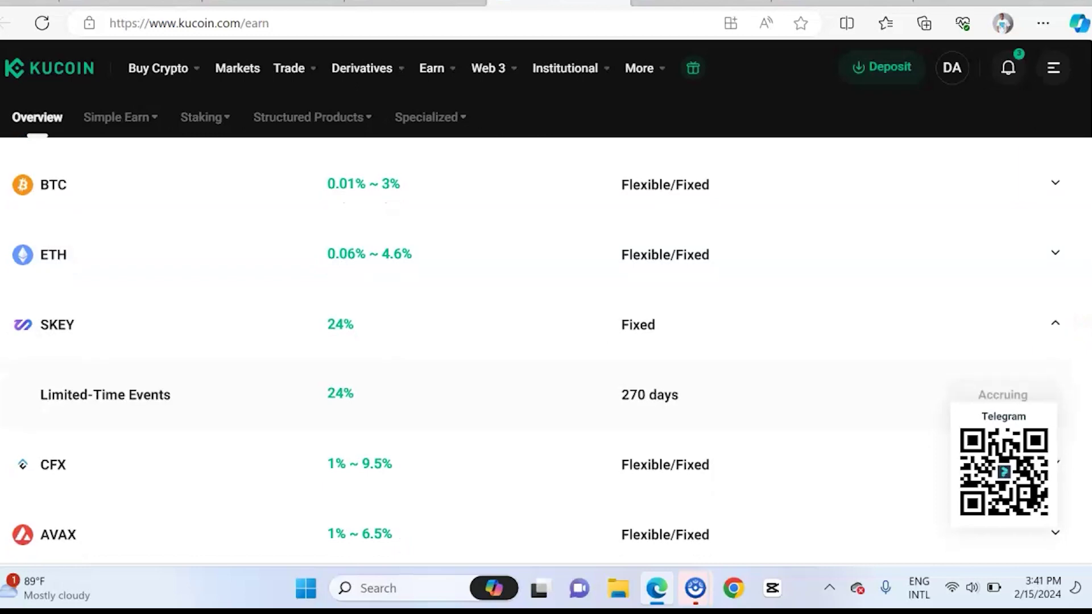
{"action": "left_click", "coordinate": [1052, 196]}
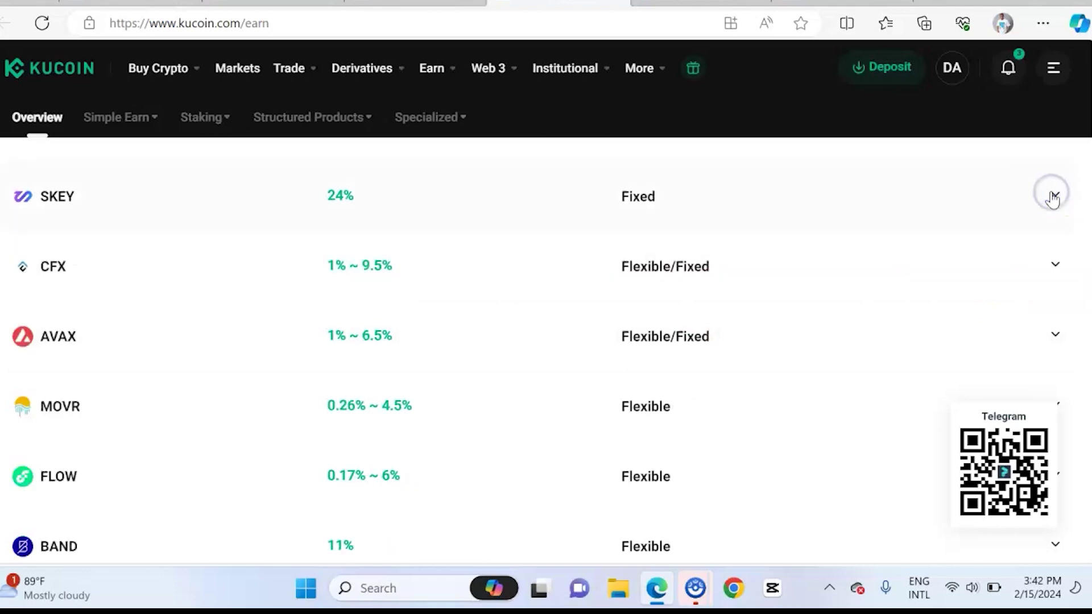
{"action": "scroll", "coordinate": [1052, 196], "scroll_direction": "up", "scroll_amount": 10}
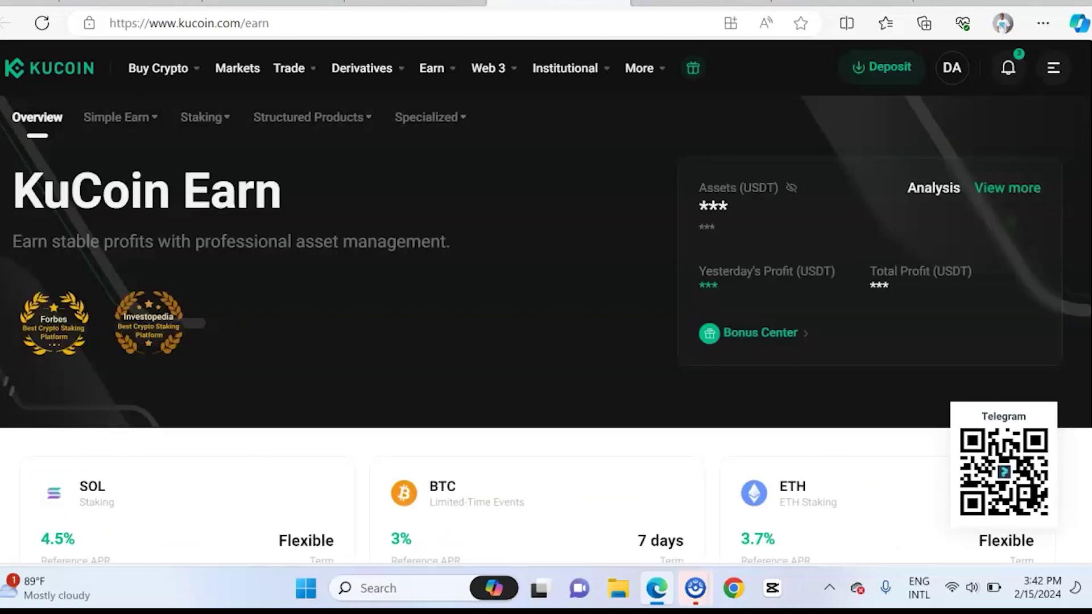
{"action": "scroll", "coordinate": [546, 285], "scroll_direction": "down", "scroll_amount": 5}
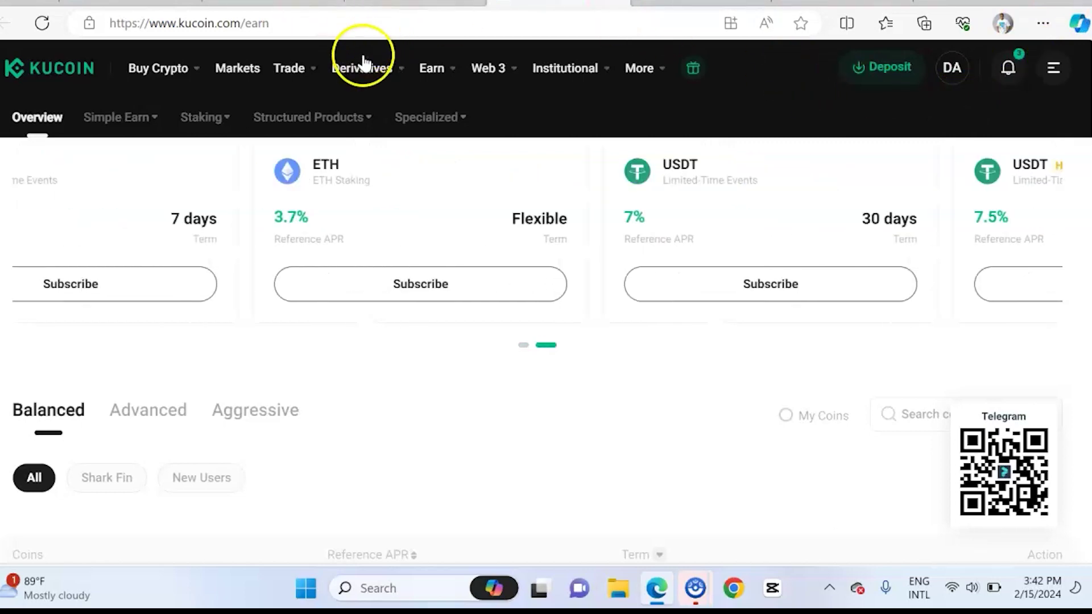
Go from the KuCoin Earn overview to the Markets Overview page.
{"action": "mouse_move", "coordinate": [279, 71]}
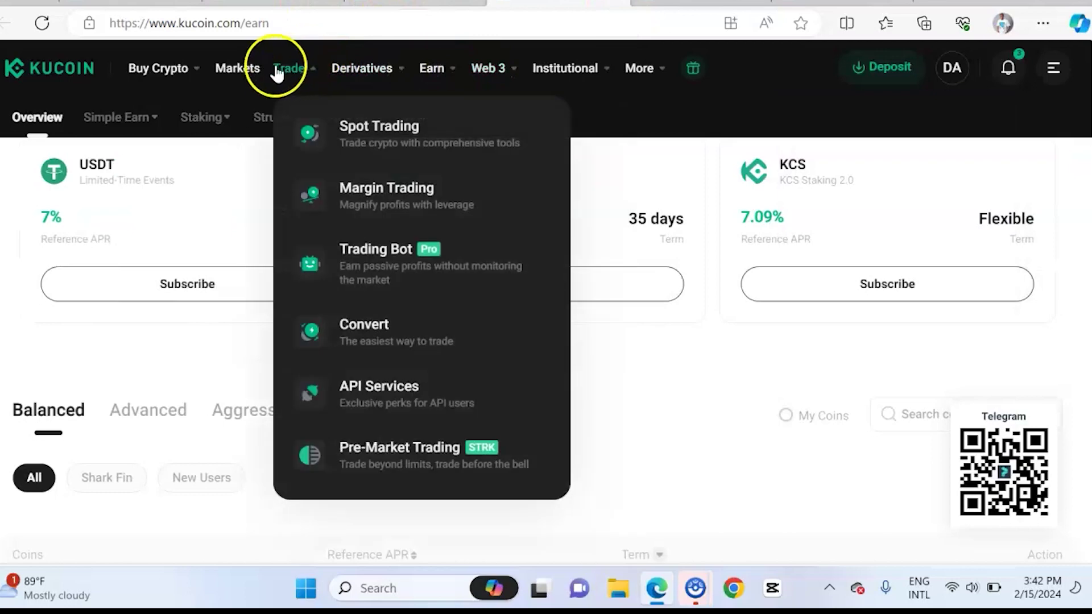
{"action": "mouse_move", "coordinate": [584, 73]}
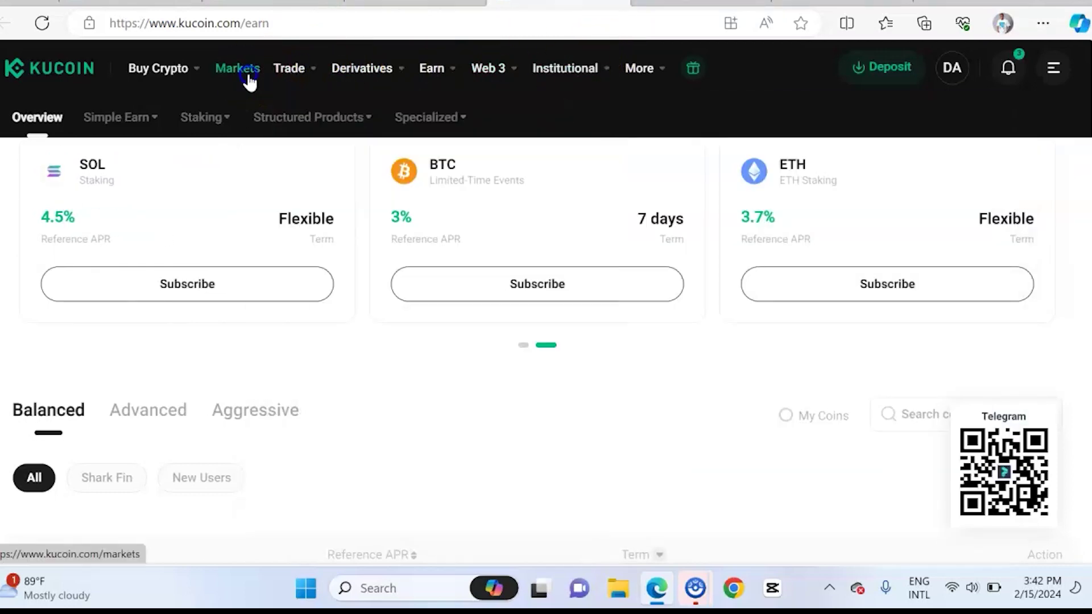
{"action": "left_click", "coordinate": [249, 77]}
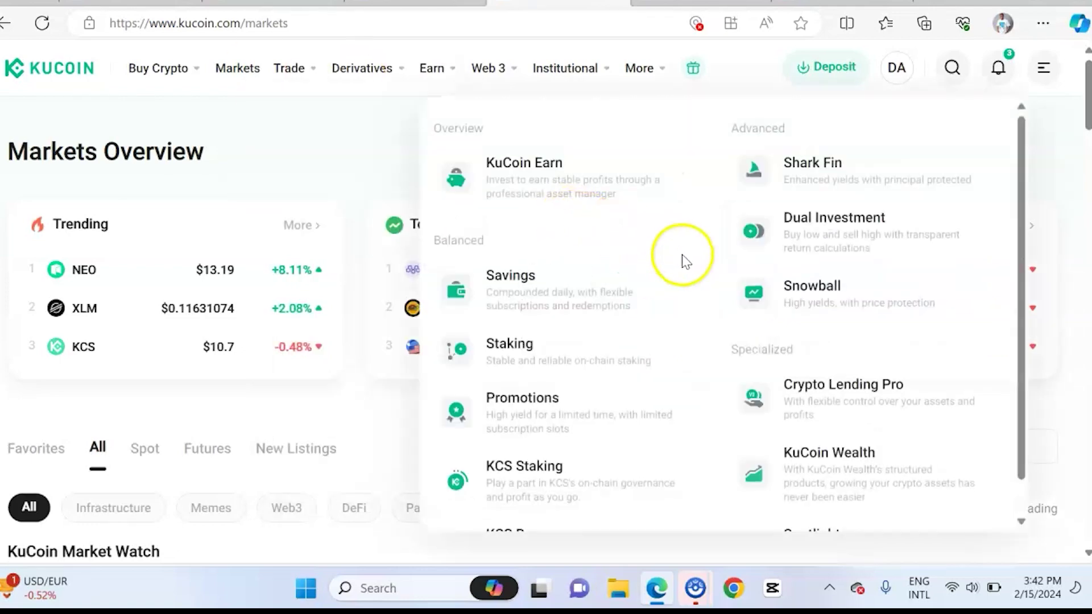
{"action": "mouse_move", "coordinate": [1087, 120]}
{"action": "left_mouse_down"}
{"action": "mouse_move", "coordinate": [1088, 193]}
{"action": "mouse_move", "coordinate": [1083, 117]}
{"action": "left_mouse_up"}
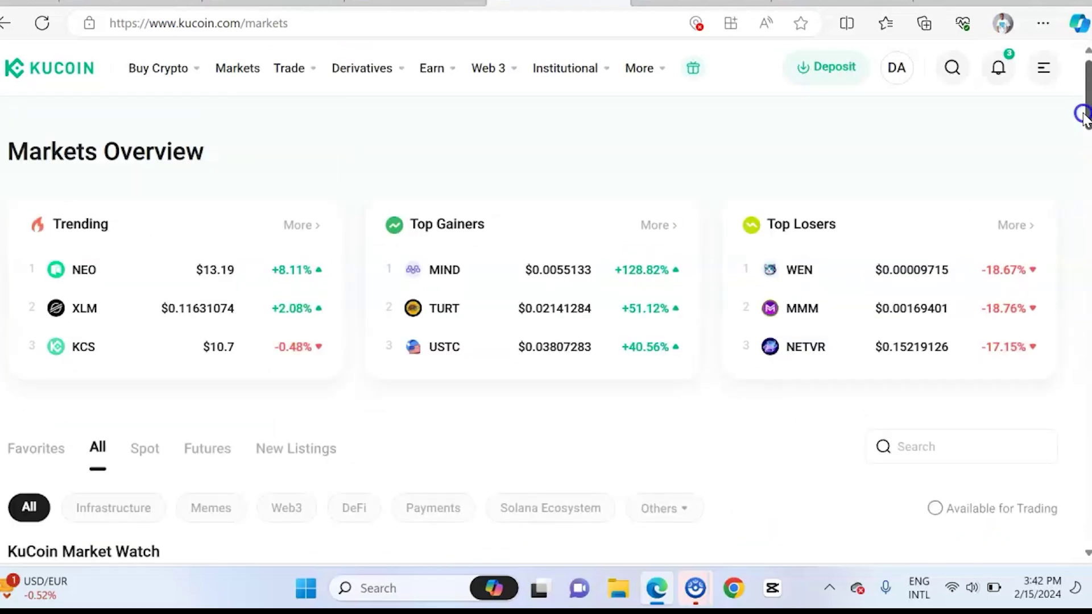